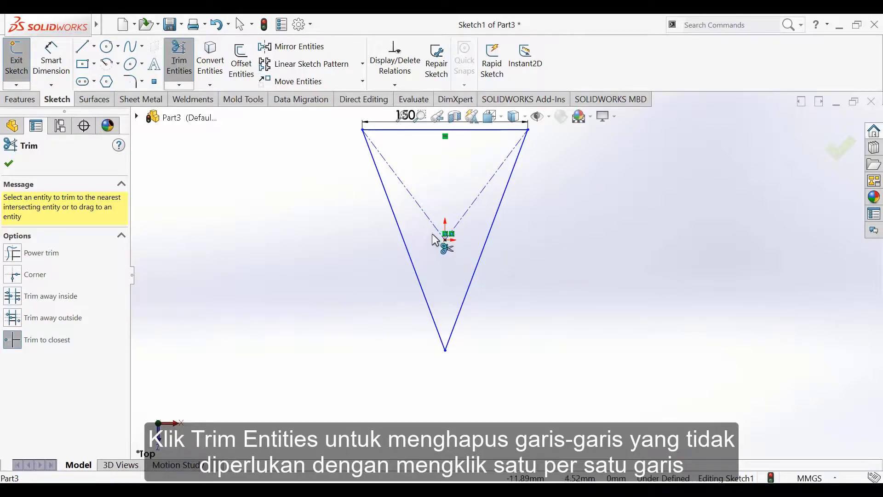
# Trim away the remaining construction line inside the triangle and create a sheet-metal base flange from the profile
pyautogui.click(441, 232)
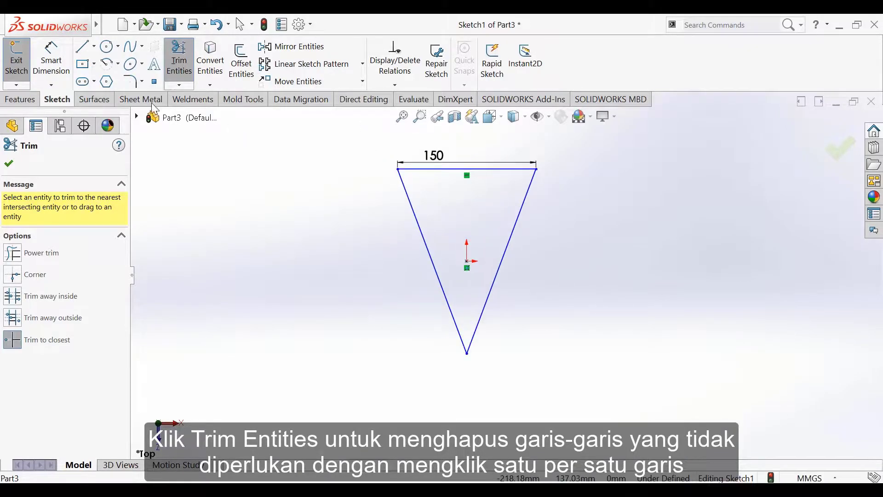
pyautogui.press('Escape')
pyautogui.click(141, 100)
pyautogui.click(24, 60)
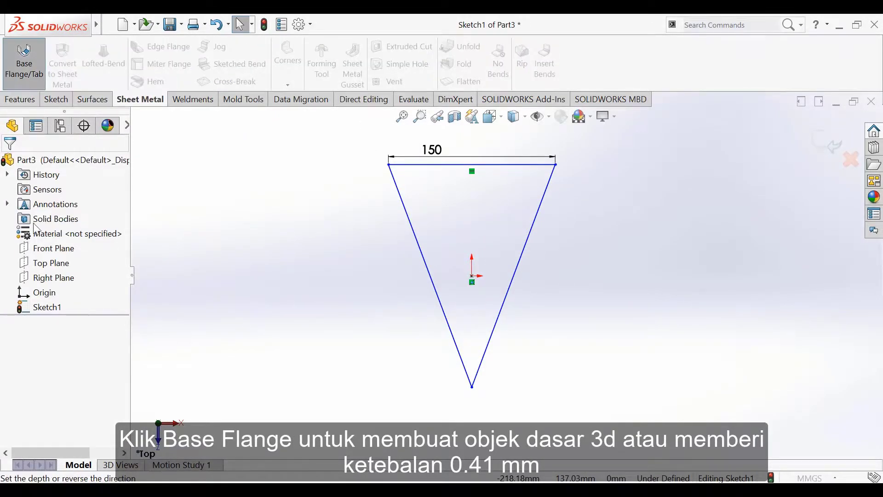
pyautogui.click(29, 250)
pyautogui.click(8, 163)
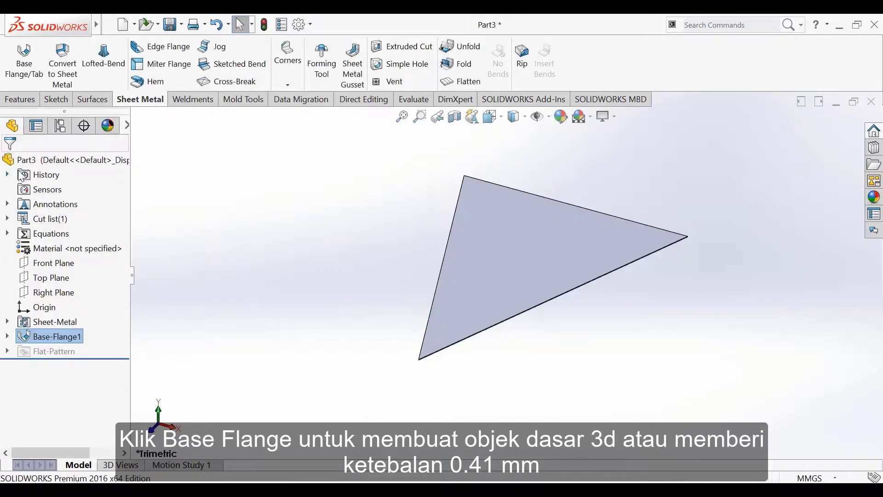
# Start an edge flange on all three edges of the triangular base and set the flange length to 40 mm
pyautogui.click(161, 46)
pyautogui.click(518, 190)
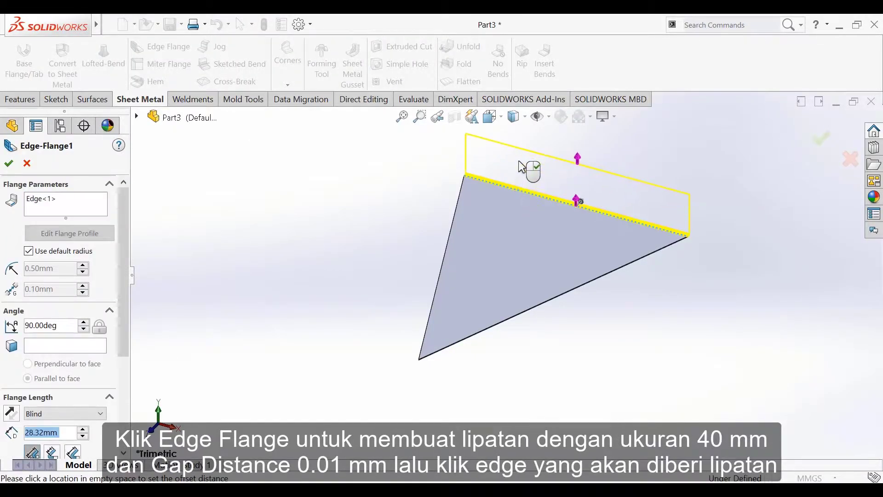
pyautogui.scroll(-8, 541, 278)
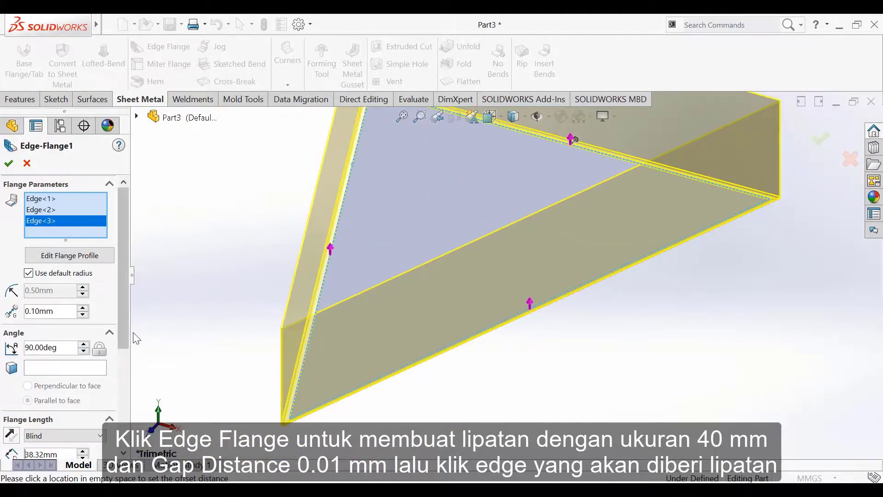
pyautogui.scroll(-5, 126, 385)
pyautogui.write('40')
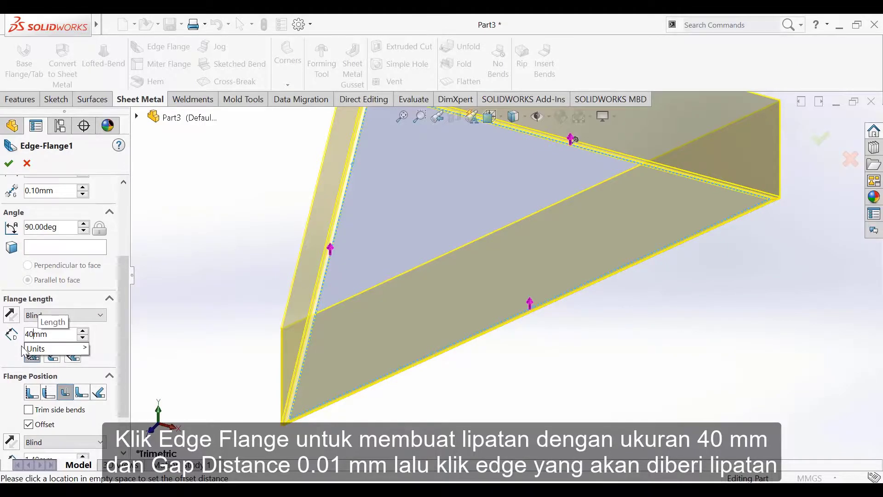
pyautogui.moveTo(27, 348)
# Set the gap distance to 0.01 mm and the flange position to Bend from Virtual Sharp, and create the three walls
pyautogui.click(42, 193)
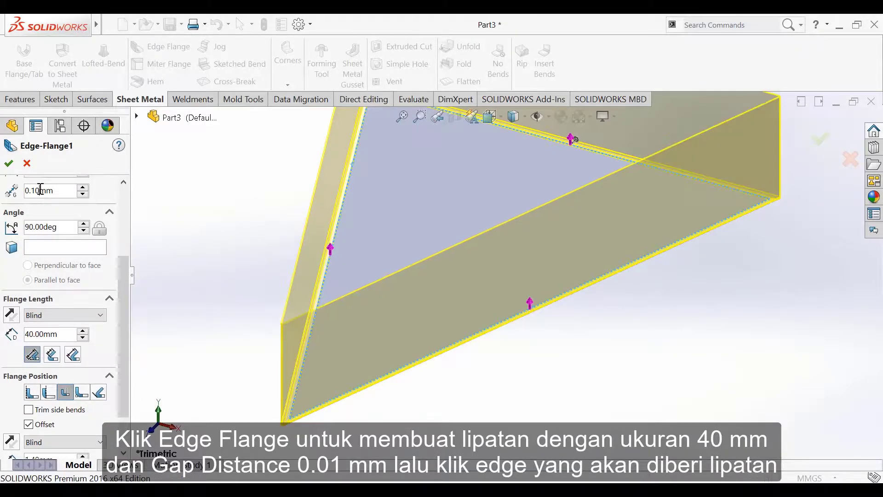
pyautogui.write('01')
pyautogui.moveTo(131, 355); pyautogui.dragTo(118, 396)
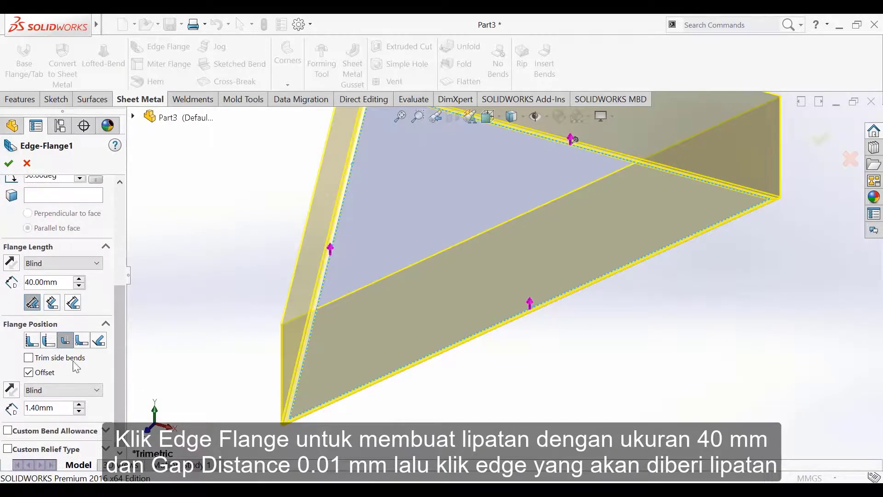
pyautogui.click(81, 340)
pyautogui.click(9, 164)
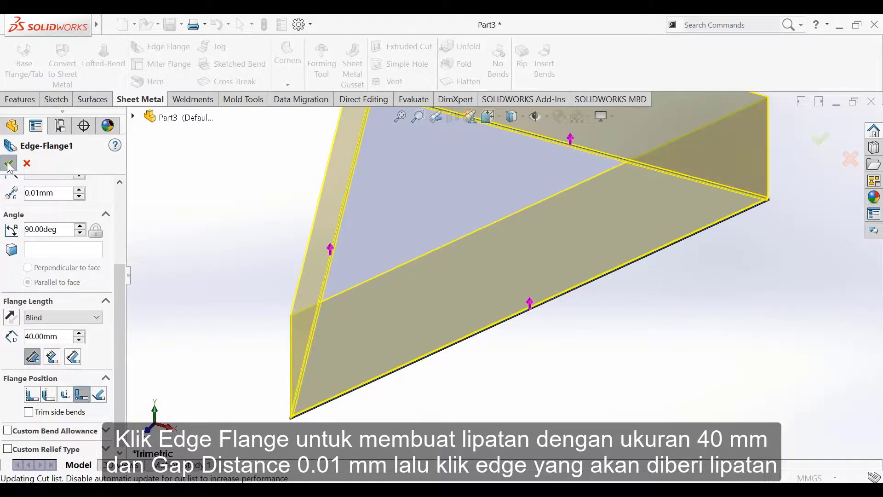
# Start an edge flange on the left wall's vertical end edge at the triangle's pointed front corner, extending toward the right wall
pyautogui.scroll(5, 497, 189)
pyautogui.rightClick(608, 160)
pyautogui.click(650, 220)
pyautogui.moveTo(633, 230); pyautogui.dragTo(332, 202)
pyautogui.rightClick(318, 176)
pyautogui.click(348, 186)
pyautogui.keyDown('ctrl'); pyautogui.moveTo(462, 254); pyautogui.dragTo(504, 265, button='middle'); pyautogui.keyUp('ctrl')
pyautogui.scroll(-10, 508, 271)
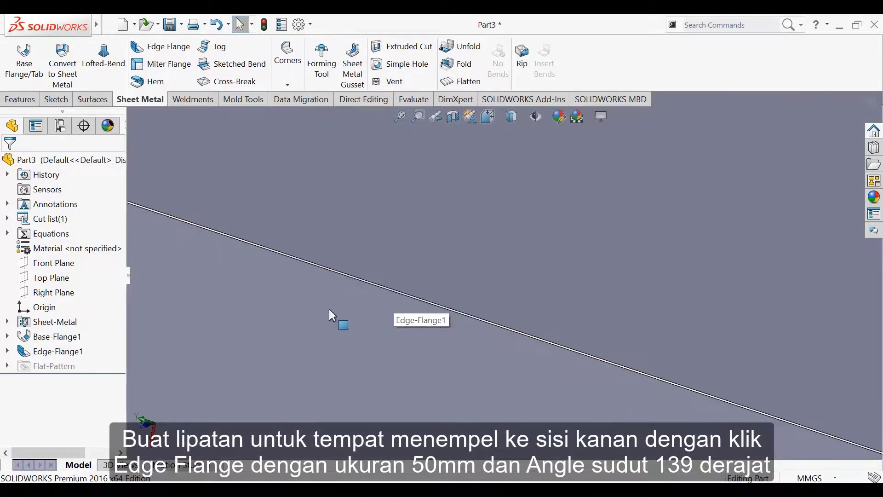
pyautogui.click(148, 50)
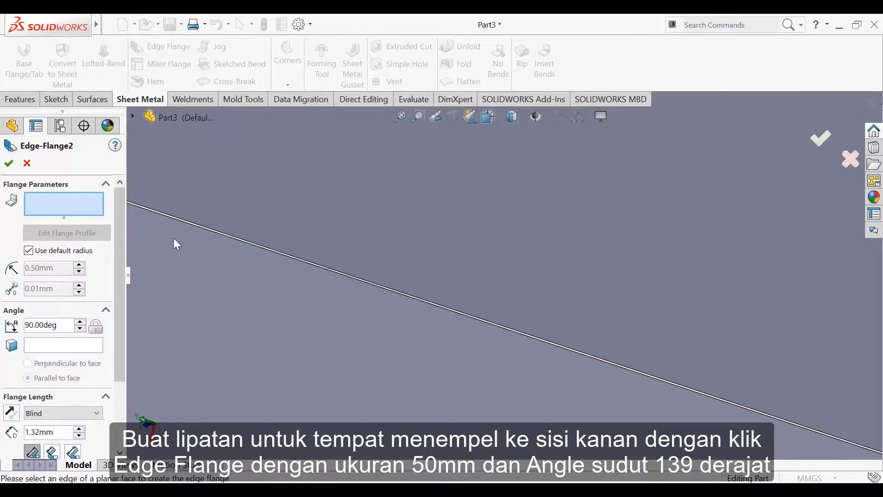
pyautogui.click(240, 252)
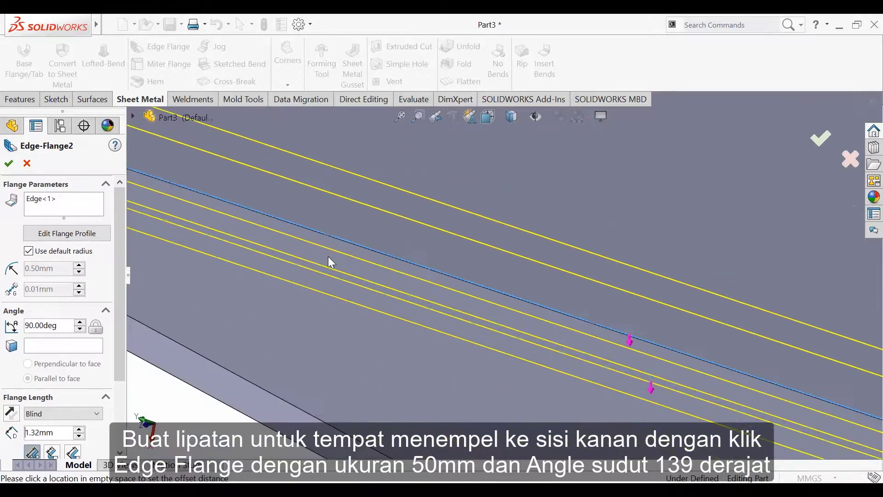
pyautogui.scroll(4, 328, 256)
pyautogui.click(493, 118)
pyautogui.click(504, 159)
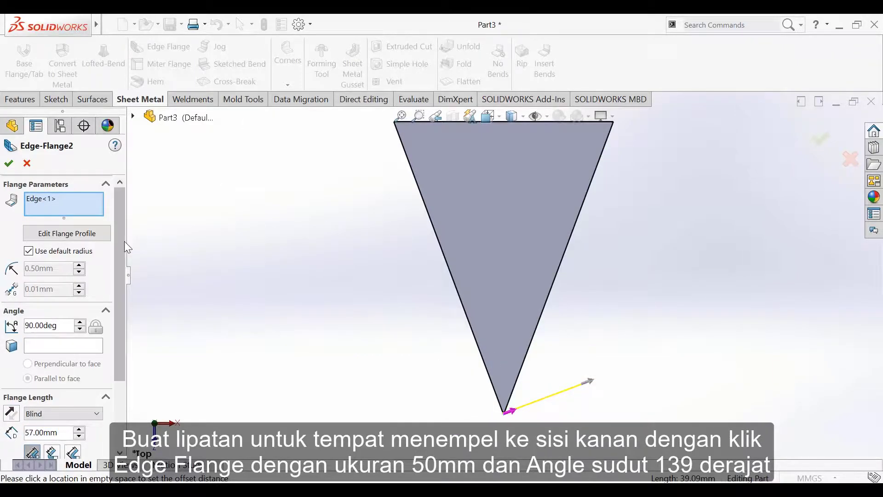
# Set the length of the flange at the pointed front corner to 50 mm
pyautogui.scroll(-3, 123, 249)
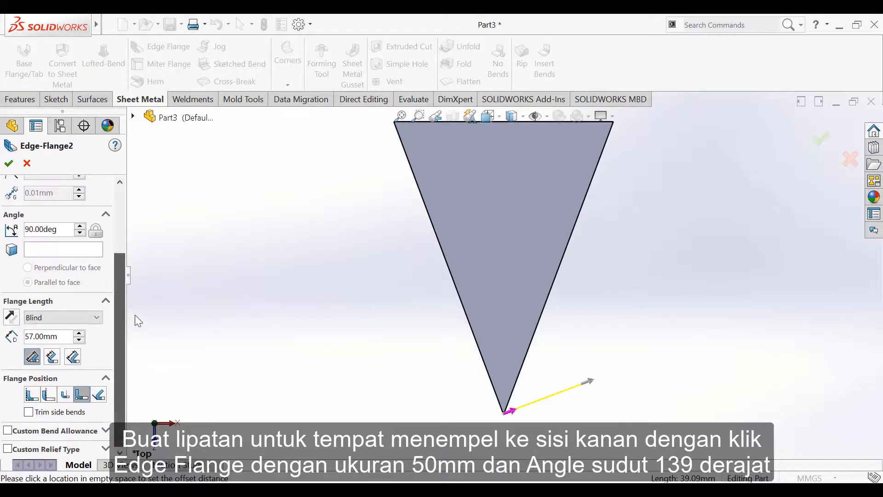
pyautogui.click(33, 340)
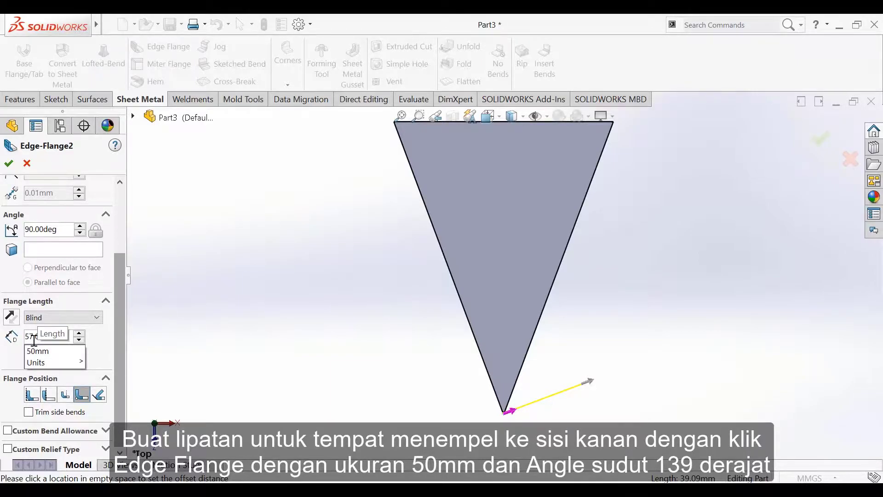
pyautogui.write('0')
pyautogui.press('BackSpace')
pyautogui.write('0.00mm')
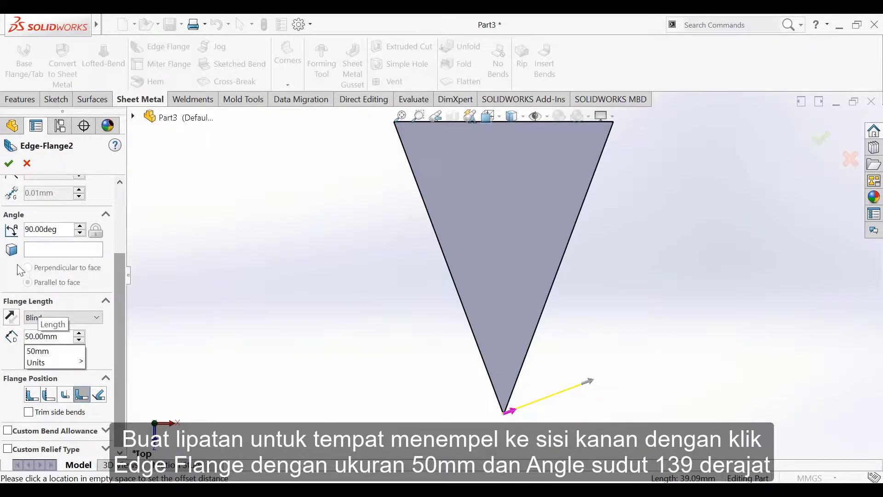
# Set the flange angle to 139 degrees so that it follows the right wall
pyautogui.click(83, 226)
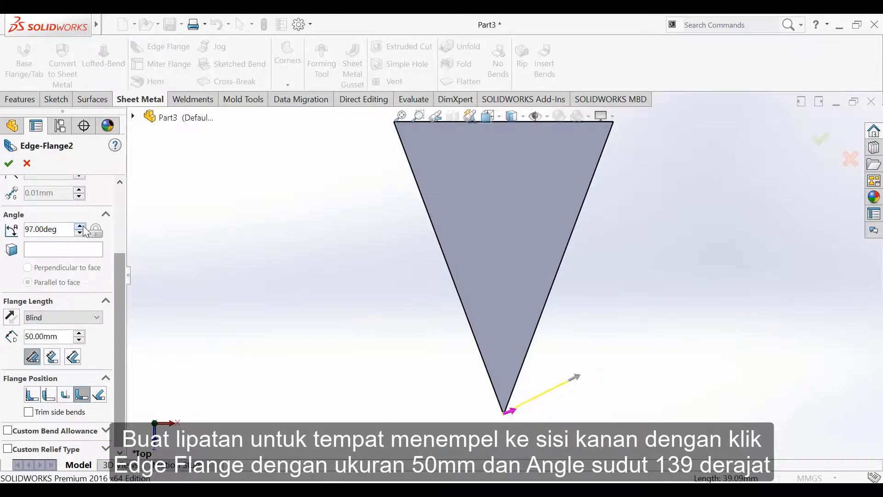
pyautogui.scroll(2, 87, 231)
pyautogui.scroll(5, 82, 229)
pyautogui.scroll(4, 83, 229)
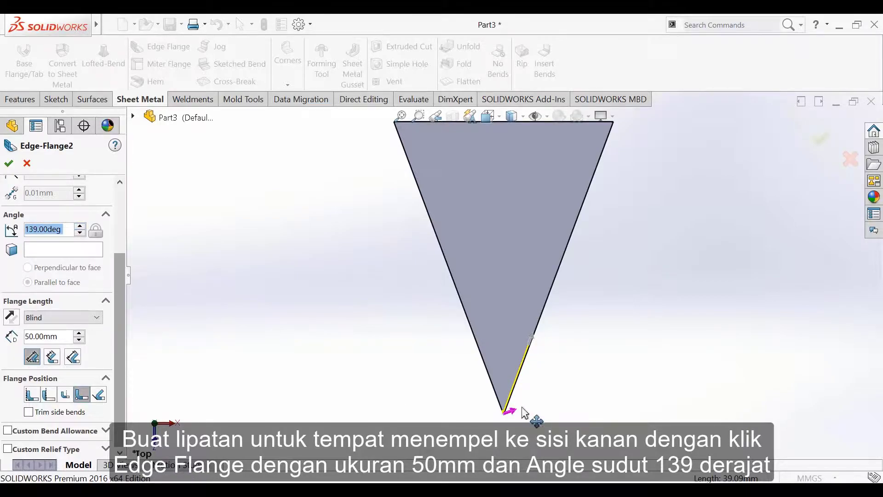
pyautogui.scroll(-5, 521, 417)
pyautogui.scroll(3, 504, 353)
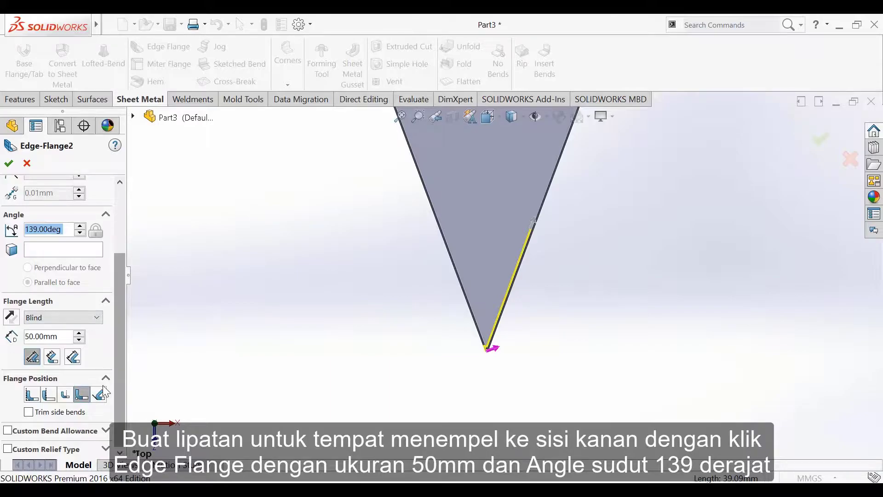
# Set the flange position to Material Inside with a 0 mm offset and create the flange
pyautogui.click(32, 394)
pyautogui.click(28, 424)
pyautogui.moveTo(122, 363); pyautogui.dragTo(123, 422)
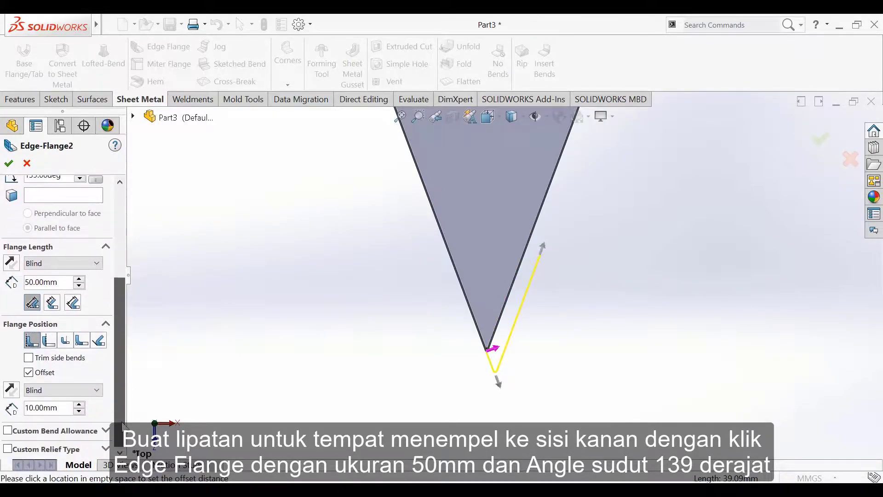
pyautogui.moveTo(44, 409); pyautogui.dragTo(26, 414)
pyautogui.write('0')
pyautogui.click(181, 365)
pyautogui.click(9, 165)
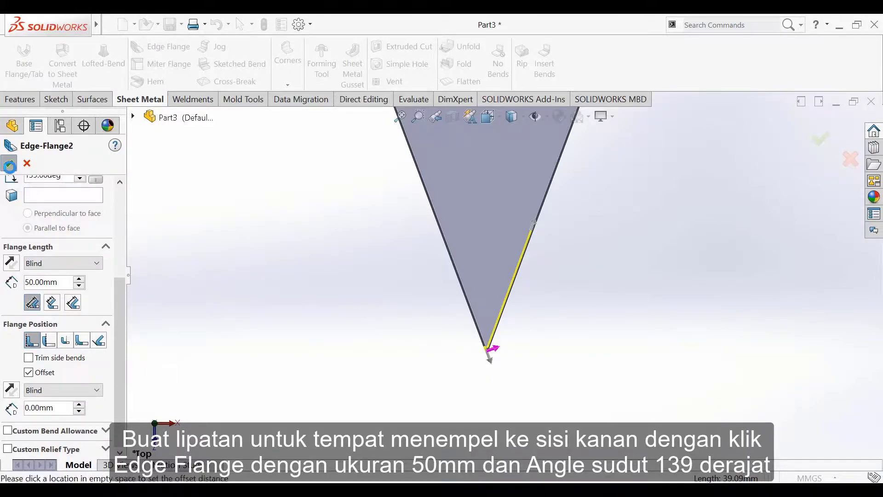
# Start an edge flange on the right wall's vertical end edge at the rear right corner, extending toward the back wall
pyautogui.click(494, 120)
pyautogui.click(565, 154)
pyautogui.rightClick(715, 150)
pyautogui.click(738, 210)
pyautogui.moveTo(533, 271); pyautogui.dragTo(595, 309)
pyautogui.rightClick(640, 182)
pyautogui.click(671, 192)
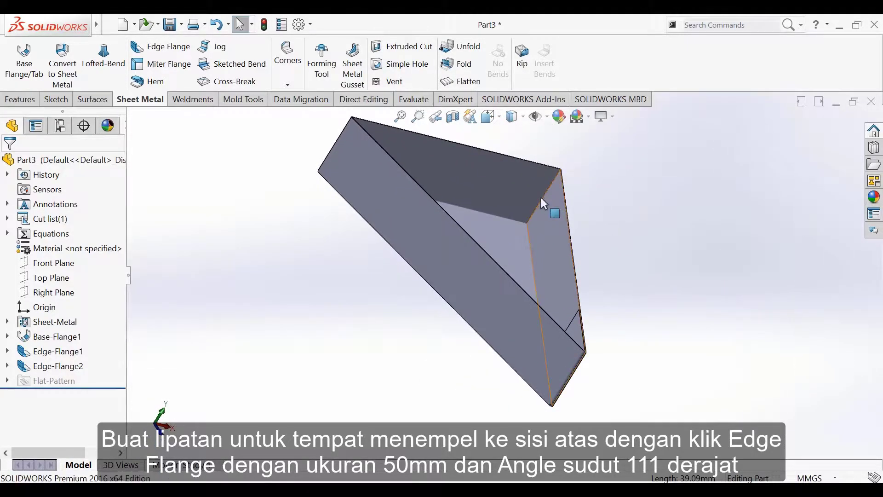
pyautogui.scroll(-5, 540, 197)
pyautogui.scroll(-3, 540, 276)
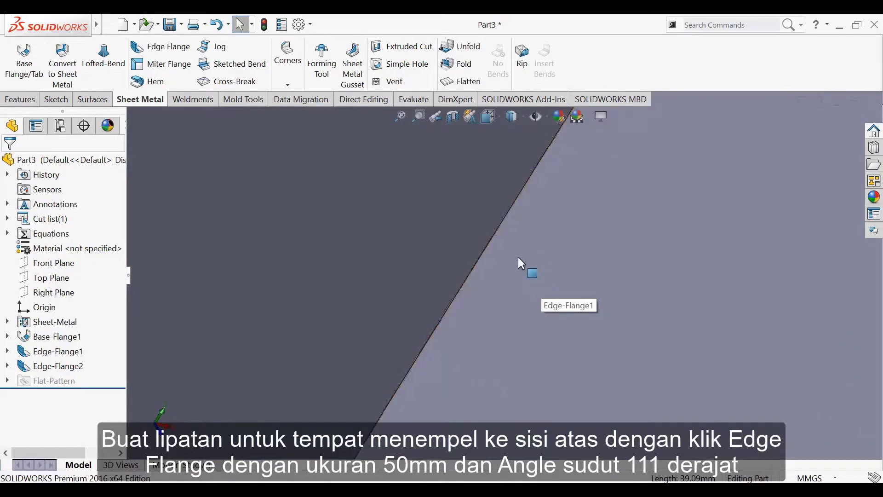
pyautogui.click(161, 47)
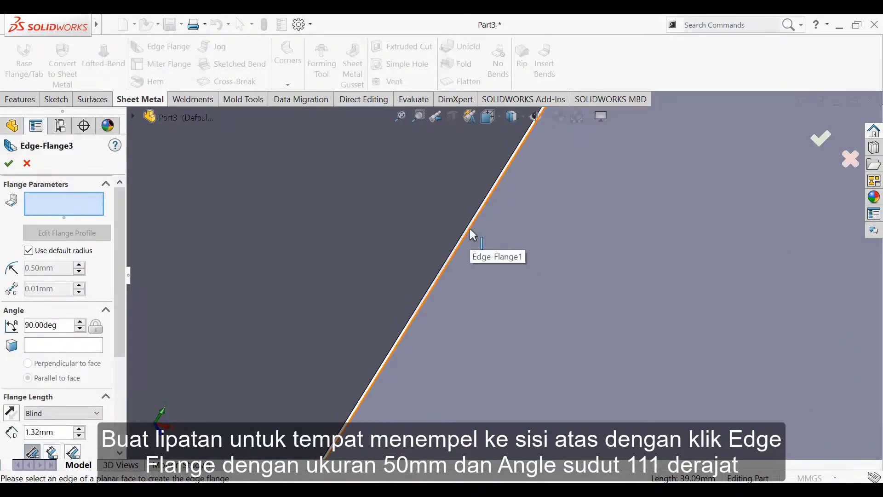
pyautogui.click(469, 228)
pyautogui.click(491, 117)
pyautogui.click(509, 158)
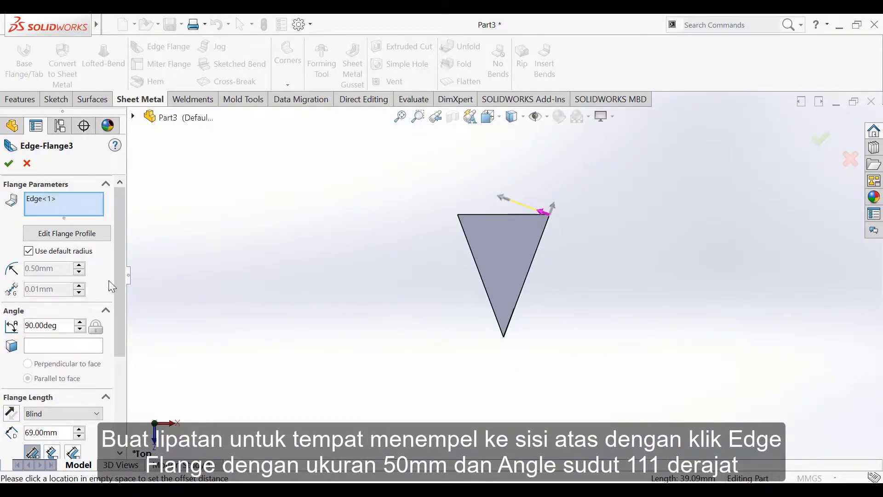
# Set the rear right flange's length to 50 mm and its angle to 111 degrees, and create the flange
pyautogui.moveTo(117, 222); pyautogui.dragTo(122, 300)
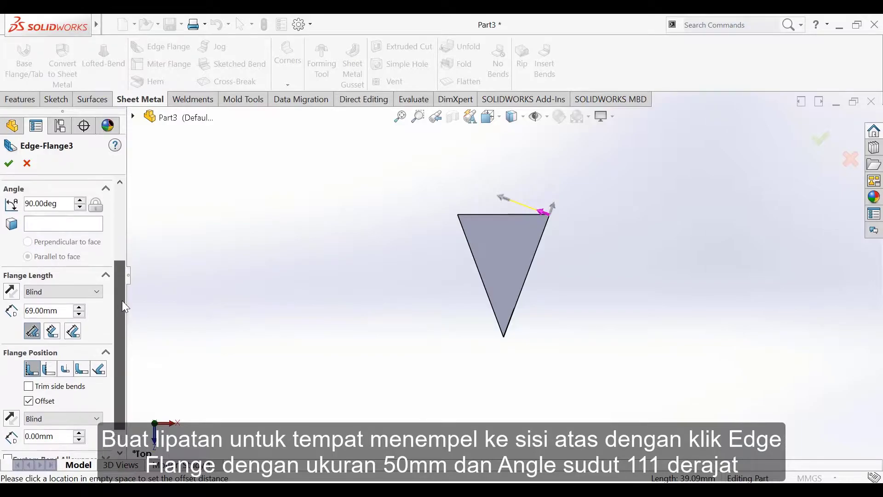
pyautogui.doubleClick(23, 312)
pyautogui.write('50')
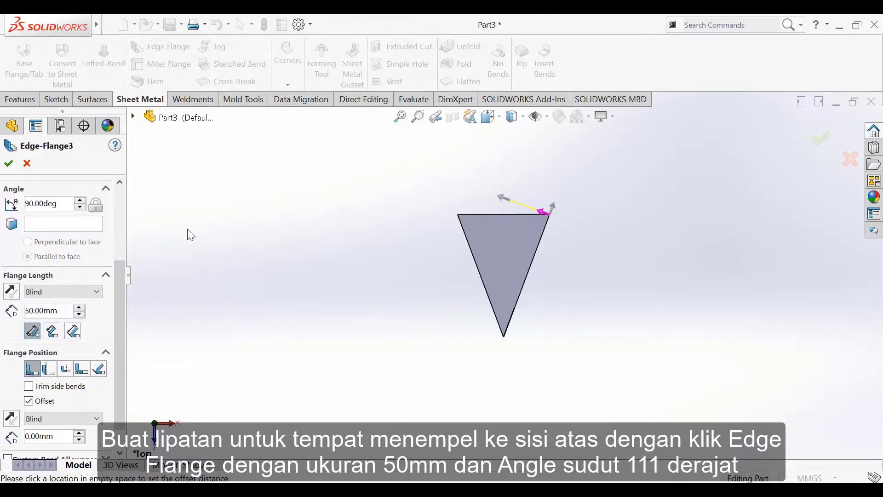
pyautogui.moveTo(118, 270); pyautogui.dragTo(125, 246)
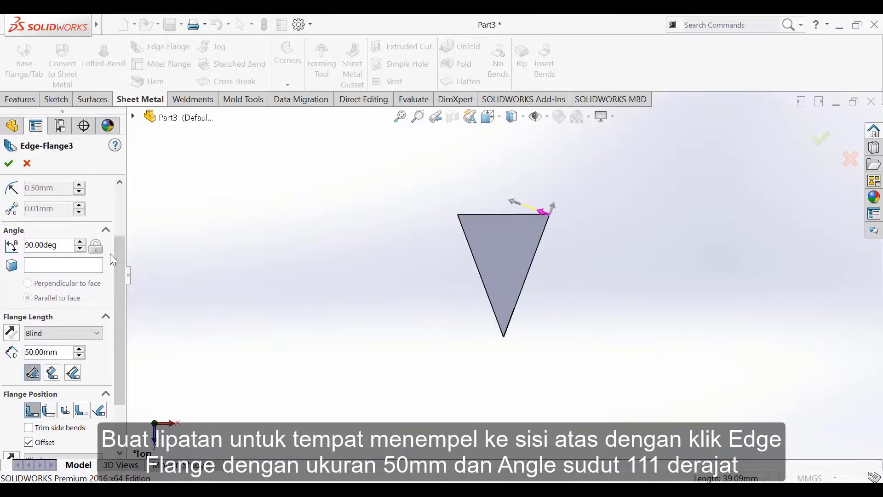
pyautogui.click(81, 250)
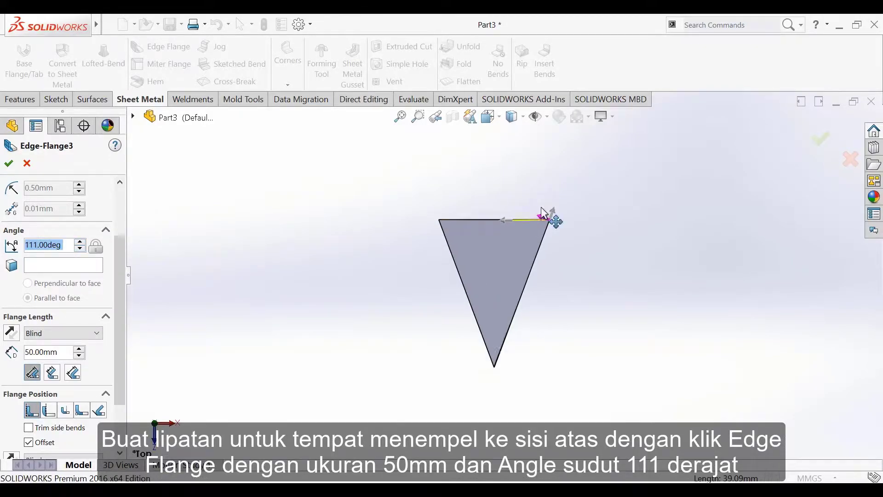
pyautogui.scroll(-5, 539, 238)
pyautogui.scroll(3, 290, 266)
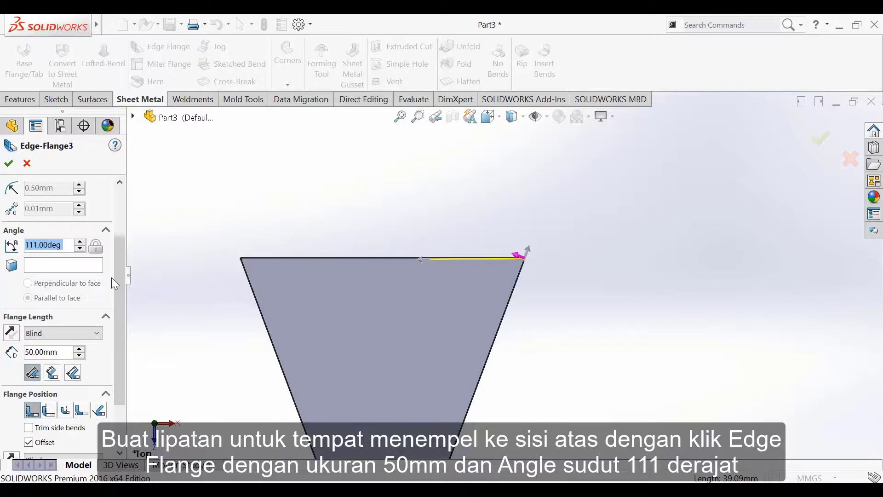
pyautogui.scroll(-3, 117, 355)
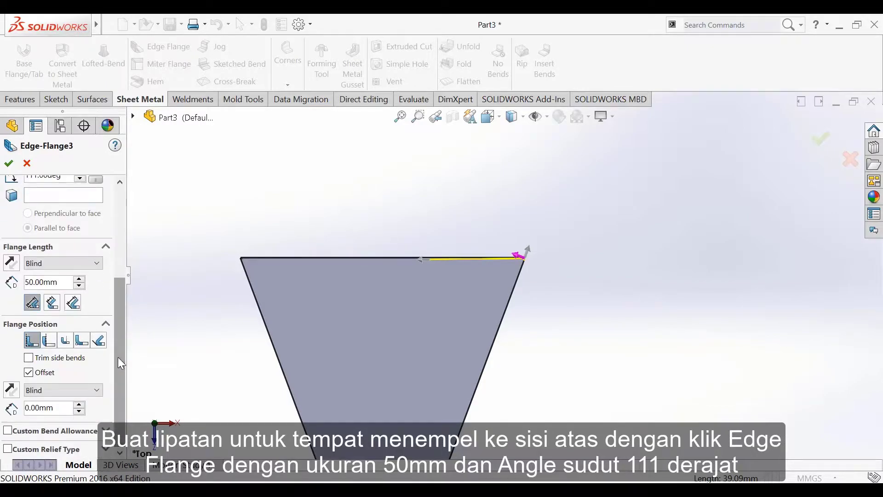
pyautogui.click(9, 163)
# Start an edge flange on the back wall's vertical end edge at the rear left corner, extending toward the left wall
pyautogui.click(492, 116)
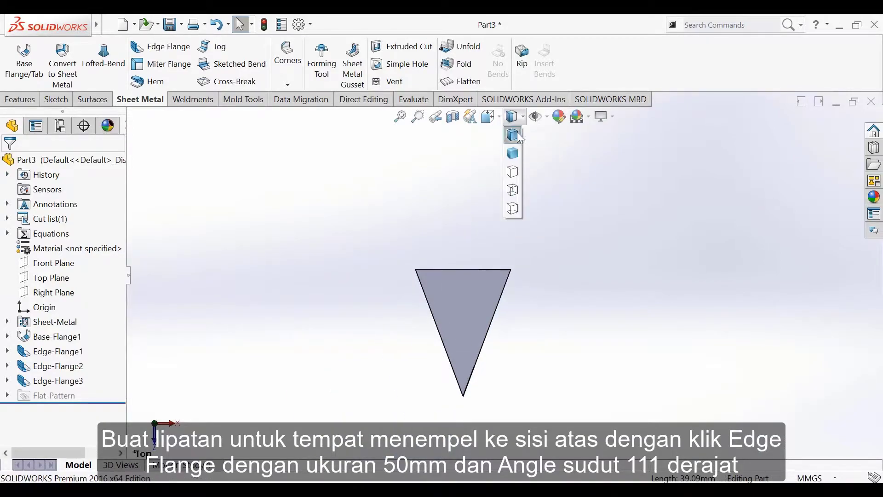
pyautogui.click(562, 153)
pyautogui.scroll(-6, 455, 189)
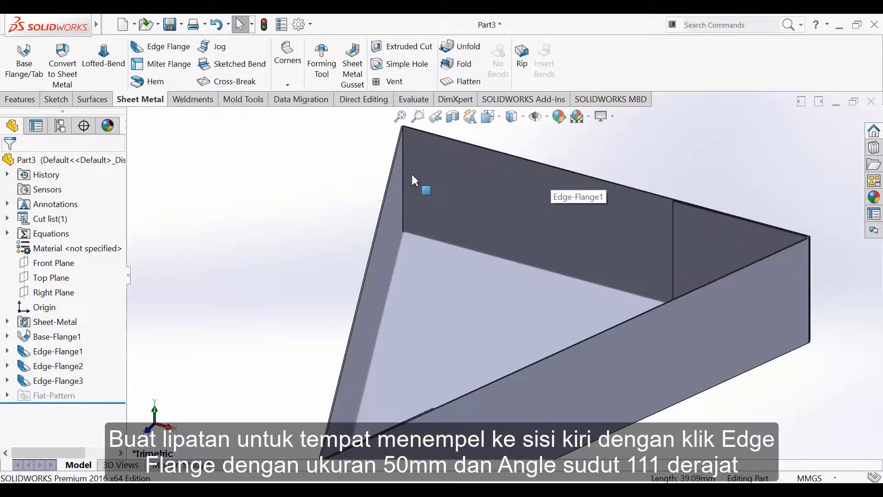
pyautogui.scroll(-4, 445, 242)
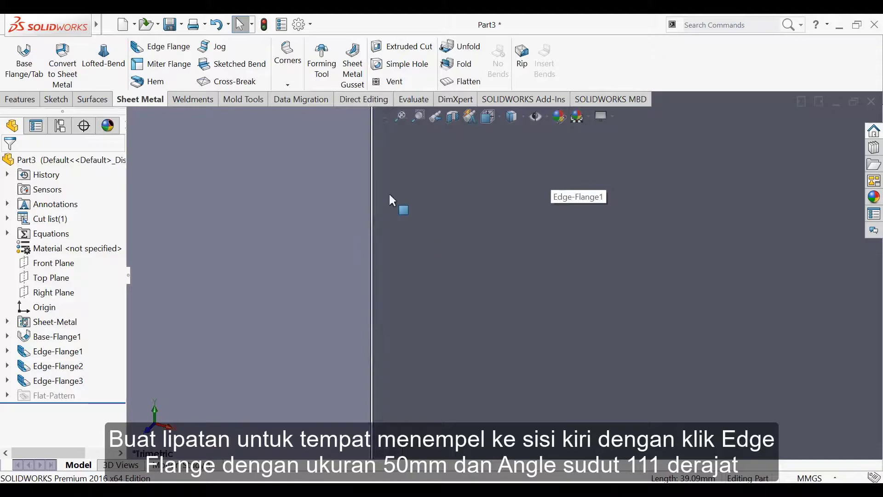
pyautogui.click(160, 47)
pyautogui.click(374, 195)
pyautogui.click(488, 117)
pyautogui.click(509, 148)
pyautogui.scroll(2, 438, 188)
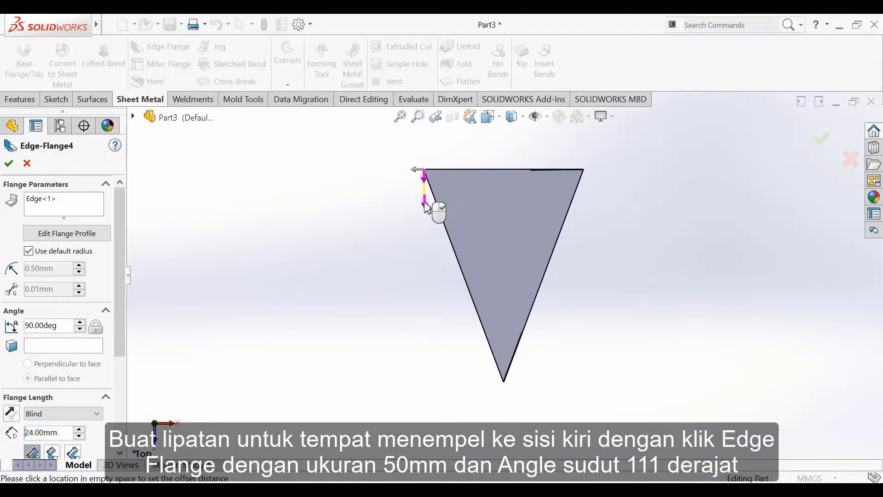
pyautogui.click(426, 234)
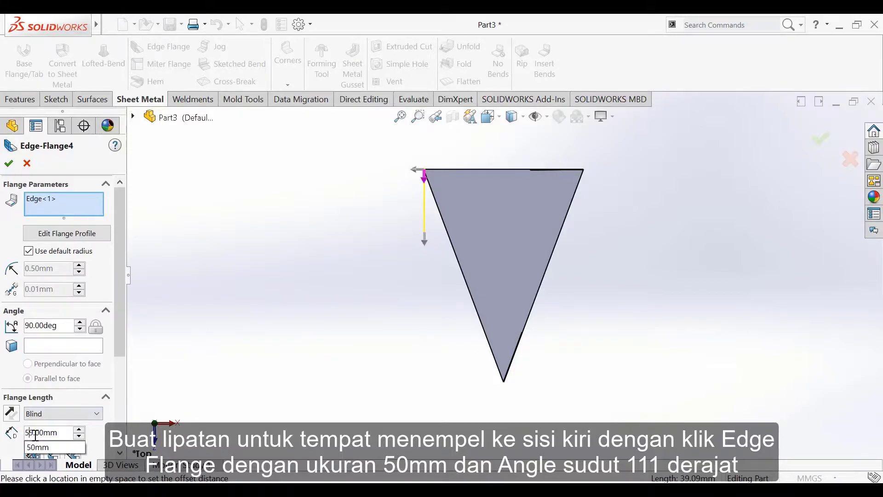
# Set the rear left flange's length to 50 mm
pyautogui.click(65, 447)
pyautogui.press('BackSpace')
pyautogui.press('BackSpace')
pyautogui.press('BackSpace')
pyautogui.click(110, 25)
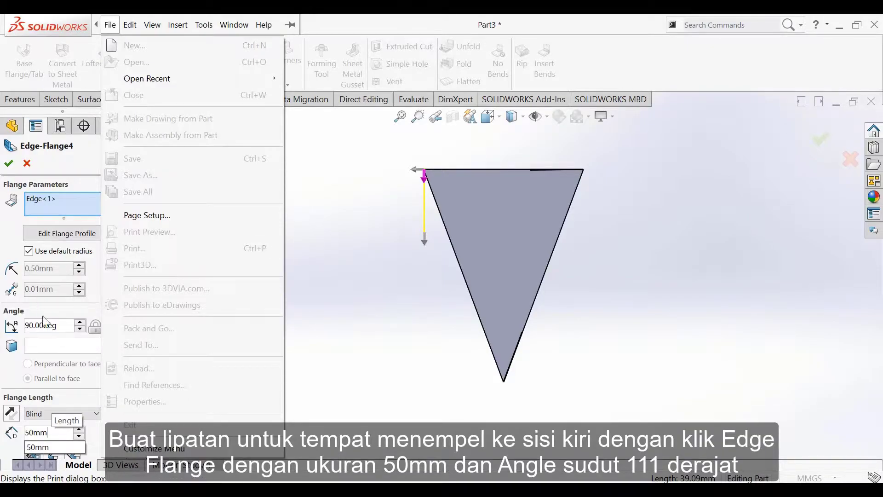
pyautogui.click(60, 321)
# Set the rear left flange's angle to 111 degrees so that it follows the left wall, and create the flange
pyautogui.tripleClick(80, 324)
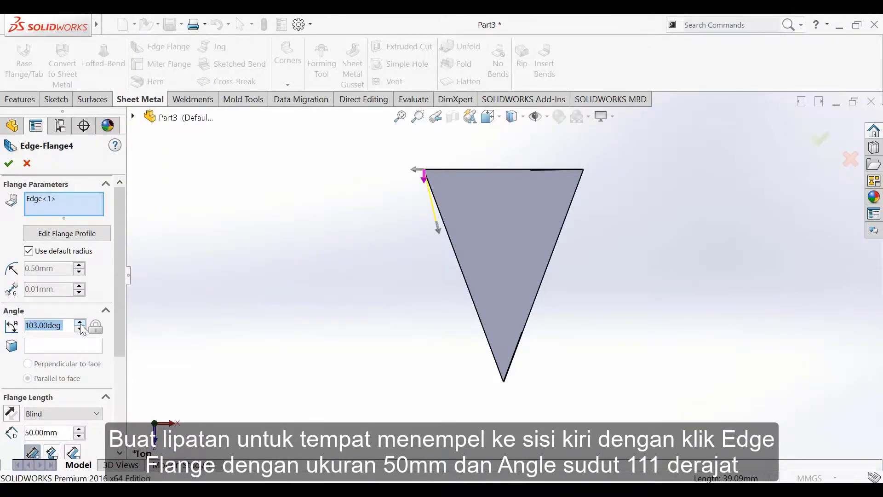
pyautogui.click(80, 323)
pyautogui.scroll(-7, 477, 158)
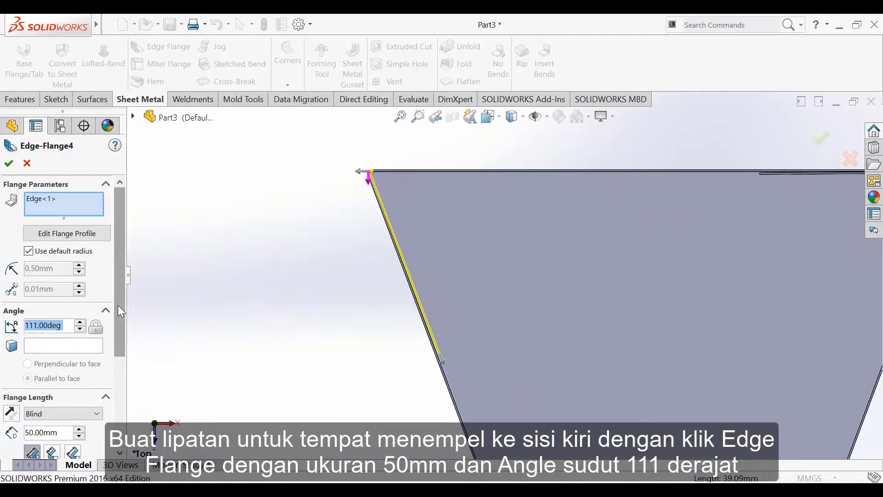
pyautogui.moveTo(120, 332); pyautogui.dragTo(134, 318)
pyautogui.click(8, 164)
pyautogui.press('Return')
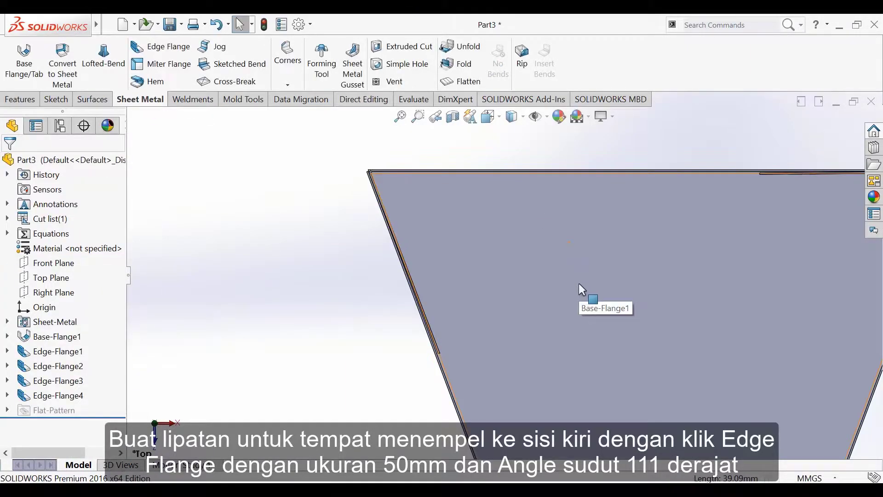
# Start an edge flange for the cover on the back wall's top edge, extending over the tray opening at 90 degrees
pyautogui.scroll(-5, 575, 283)
pyautogui.scroll(5, 594, 276)
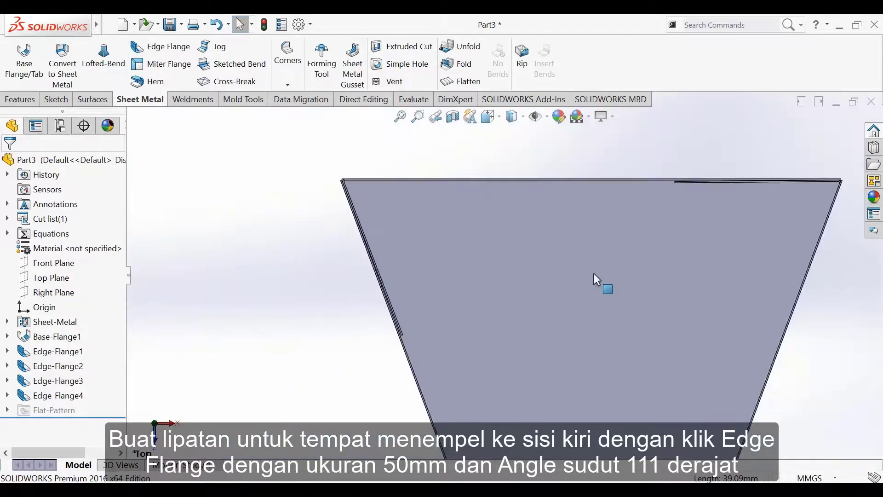
pyautogui.click(491, 116)
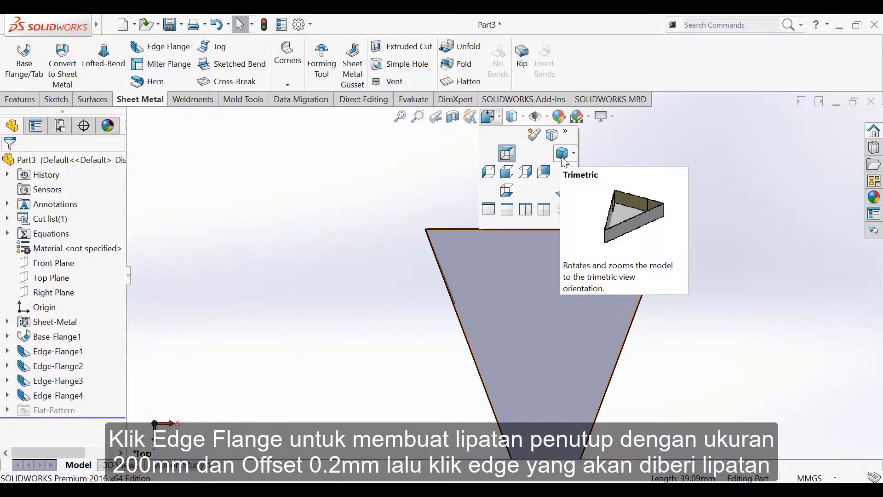
pyautogui.click(562, 153)
pyautogui.scroll(-5, 529, 221)
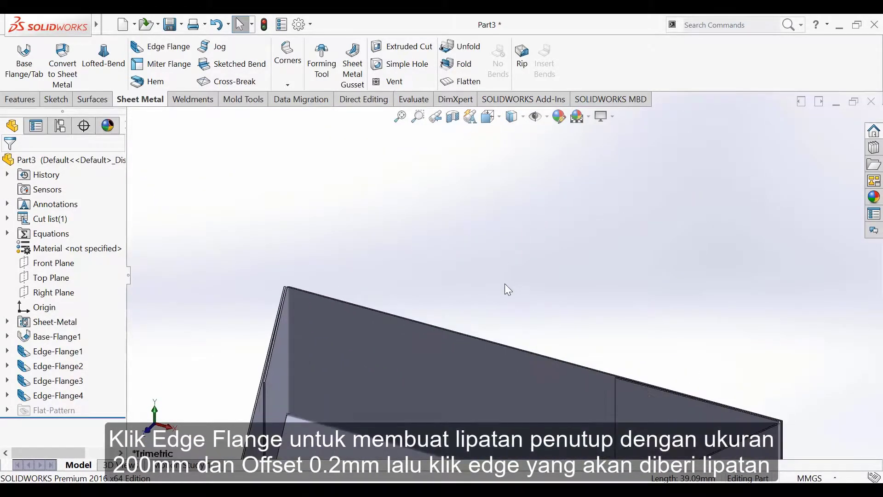
pyautogui.click(160, 47)
pyautogui.scroll(-3, 500, 339)
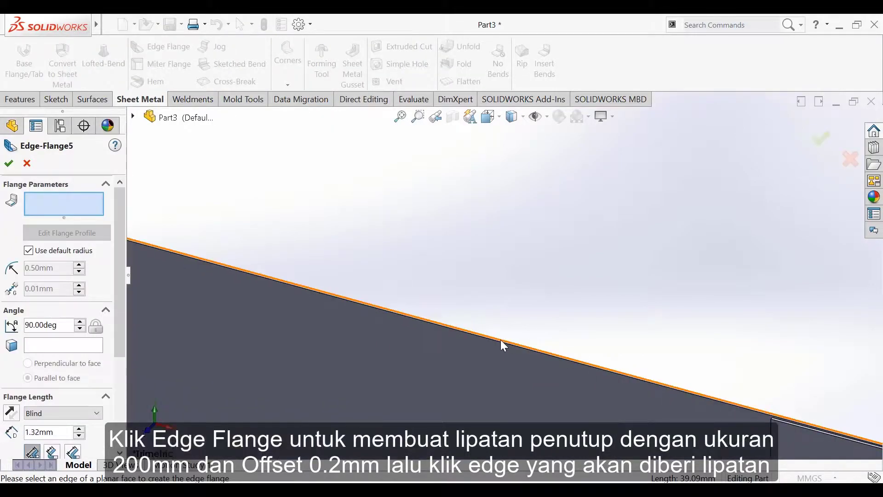
pyautogui.click(506, 327)
pyautogui.scroll(5, 504, 347)
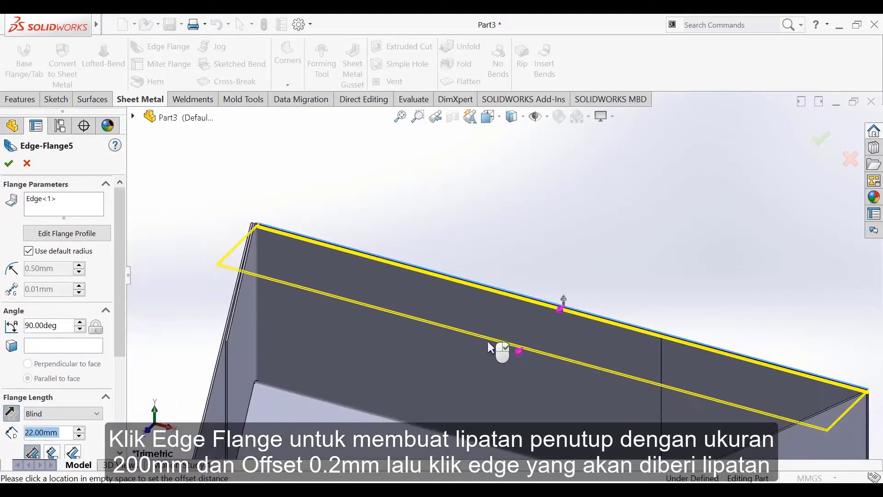
pyautogui.scroll(3, 460, 363)
pyautogui.click(415, 398)
# Set the cover flange's length to 200 mm
pyautogui.moveTo(114, 343); pyautogui.dragTo(114, 421)
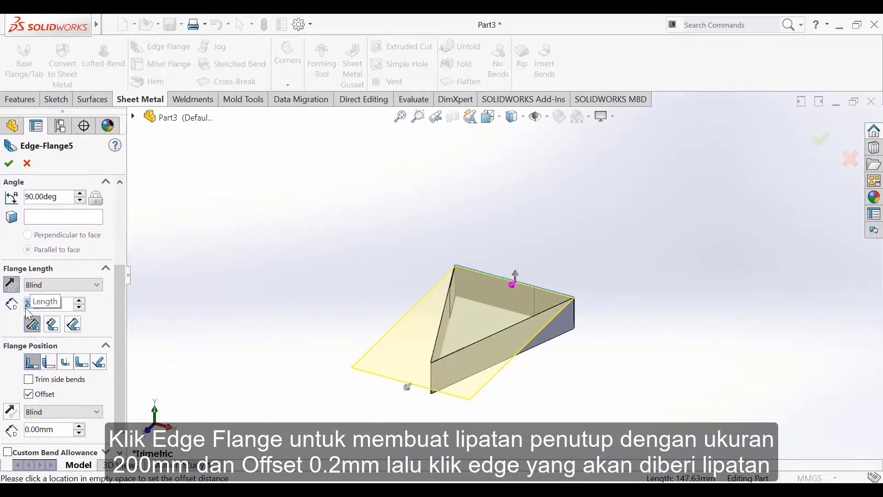
pyautogui.write('200mm')
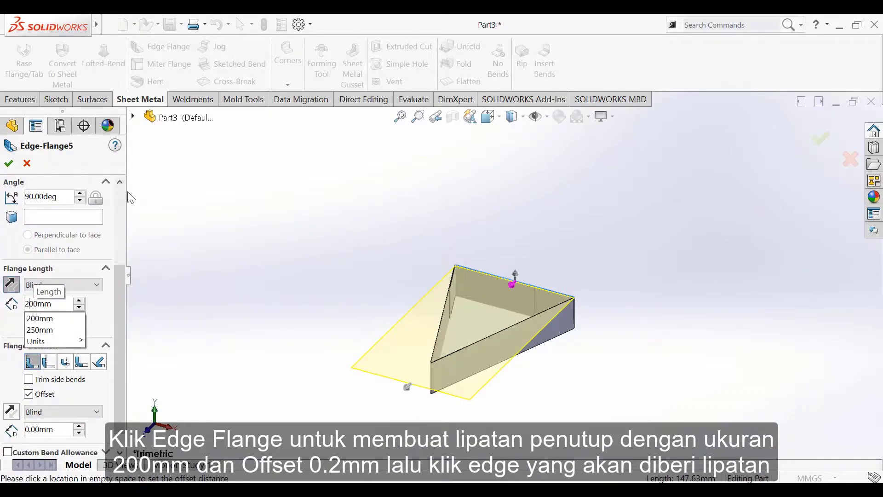
pyautogui.press('Return')
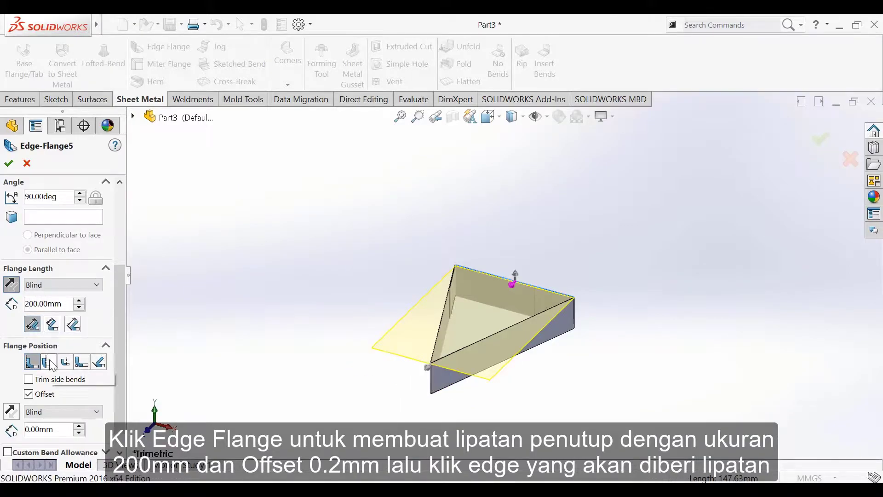
# Set the cover flange's position to Material Outside with a 0.20 mm offset and create the flange
pyautogui.click(54, 362)
pyautogui.scroll(-1, 120, 349)
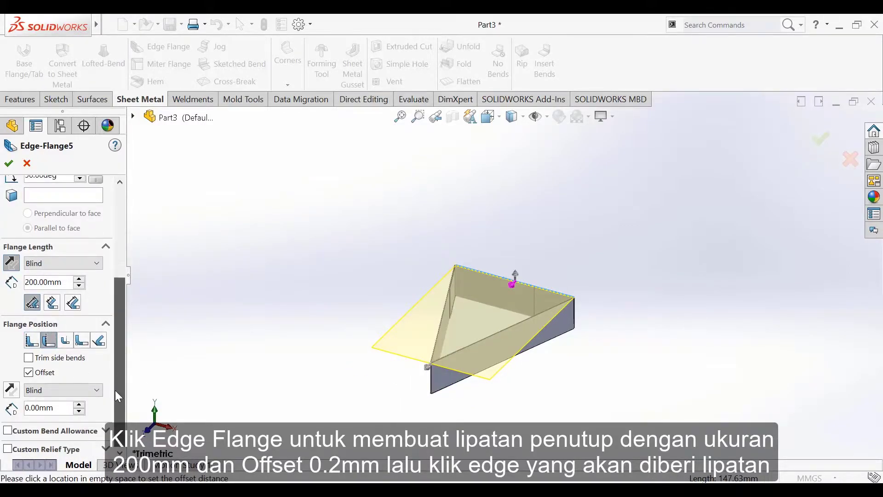
pyautogui.write('2')
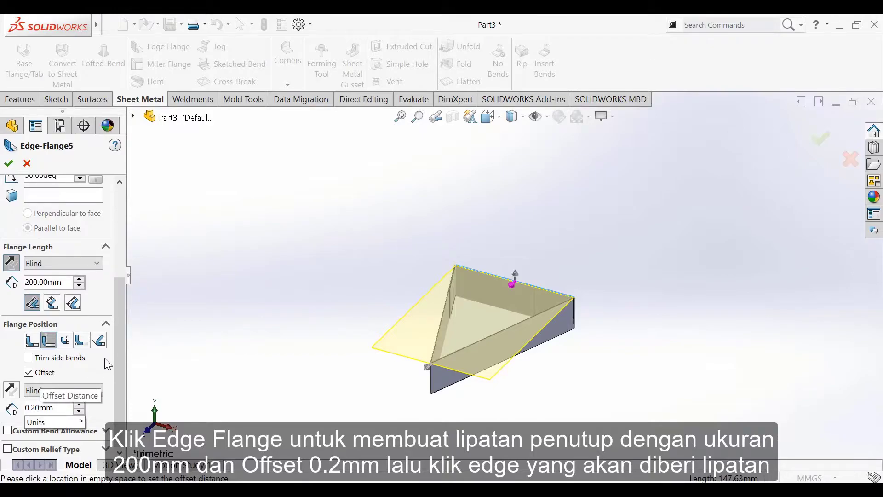
pyautogui.press('Return')
pyautogui.click(5, 166)
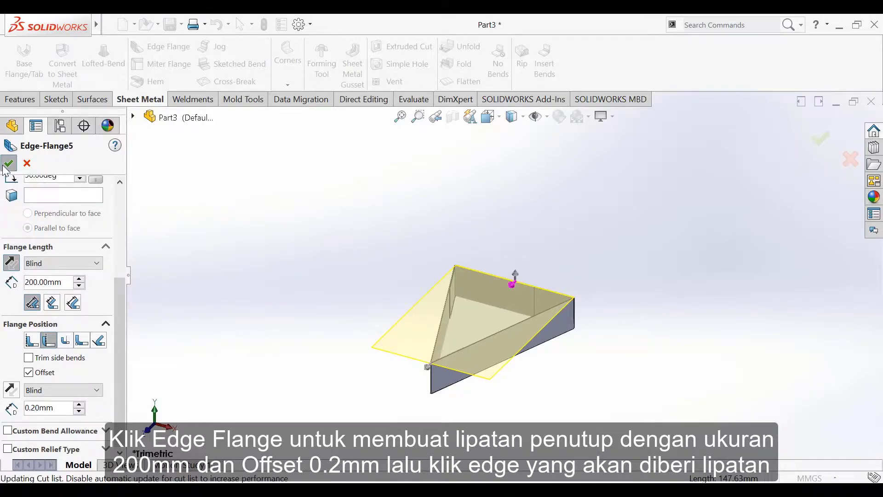
# Open the cover flange's profile sketch for editing in the top view
pyautogui.click(490, 117)
pyautogui.click(507, 152)
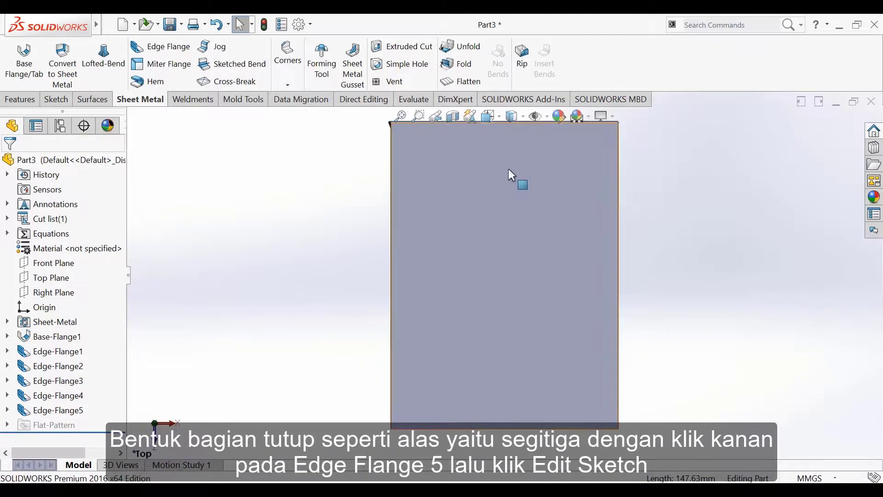
pyautogui.rightClick(50, 410)
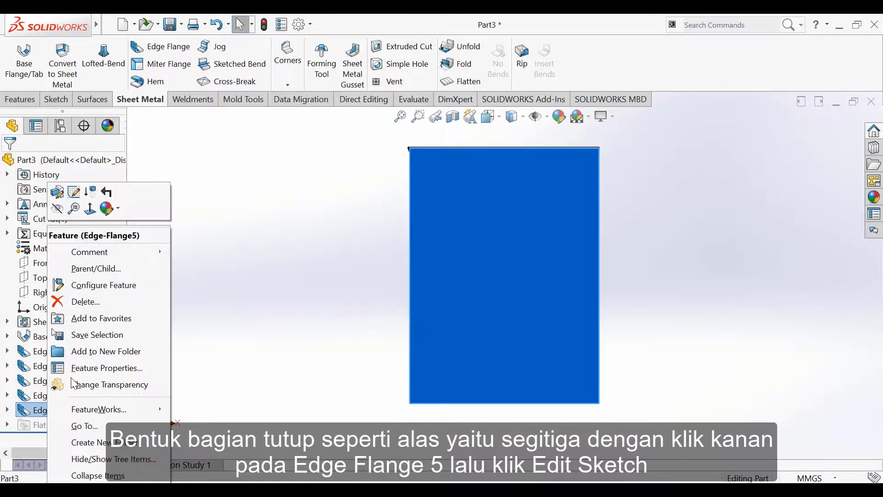
pyautogui.click(70, 192)
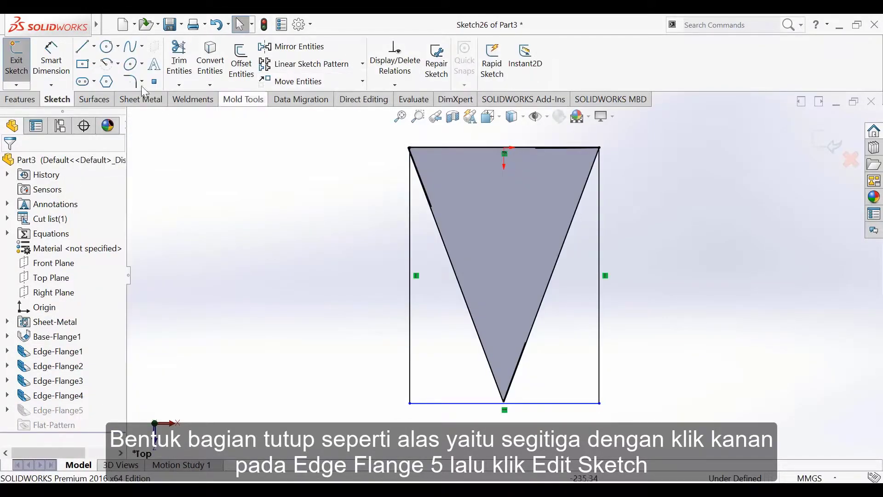
# Sketch a line from the cover rectangle's rear left corner to the tray's front tip between the two side walls
pyautogui.click(83, 46)
pyautogui.scroll(-6, 443, 182)
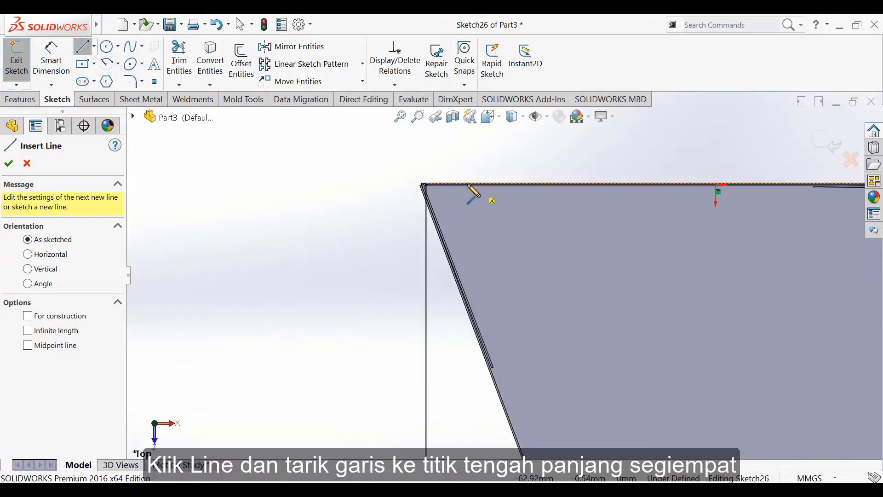
pyautogui.scroll(-1, 501, 213)
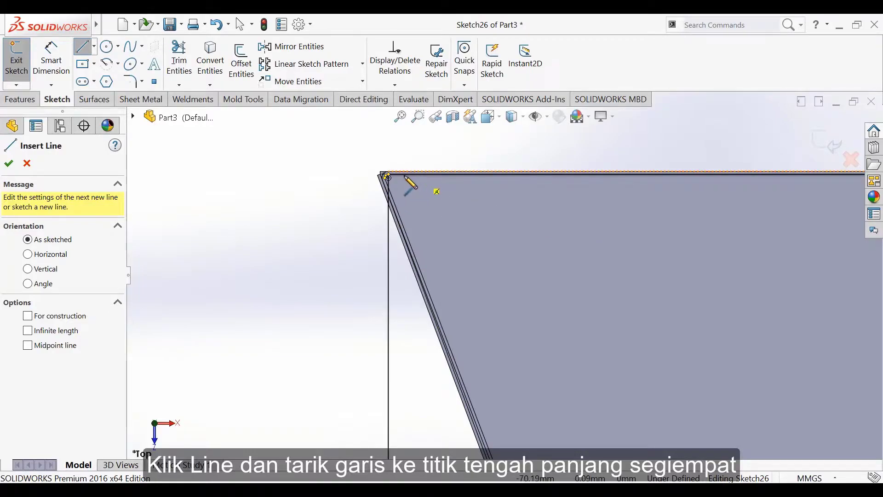
pyautogui.click(387, 175)
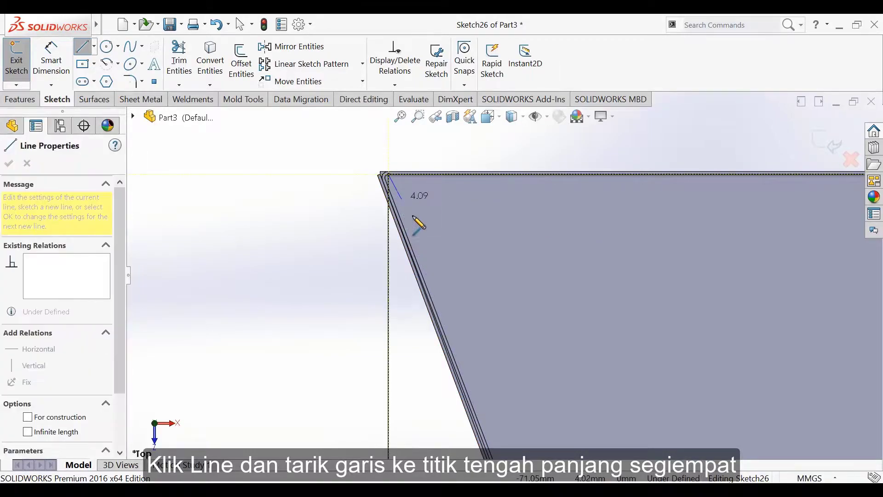
pyautogui.scroll(10, 499, 316)
pyautogui.scroll(-1, 555, 376)
pyautogui.scroll(-5, 523, 374)
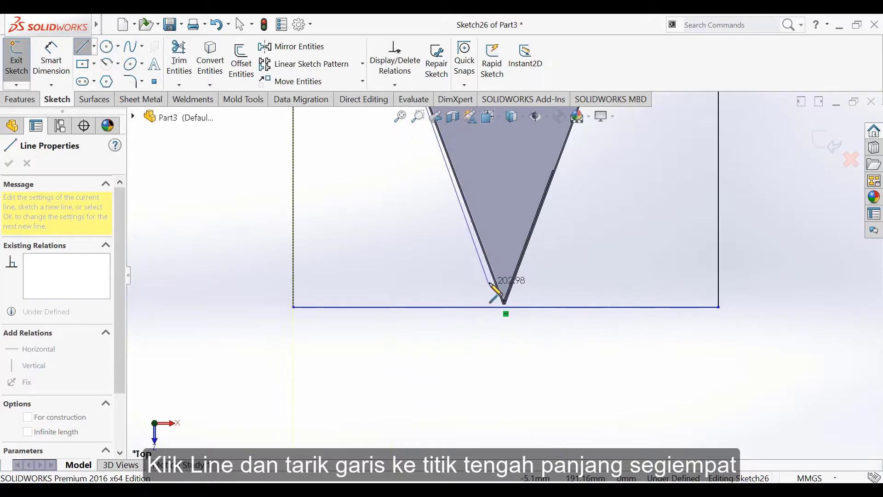
pyautogui.scroll(-2, 535, 337)
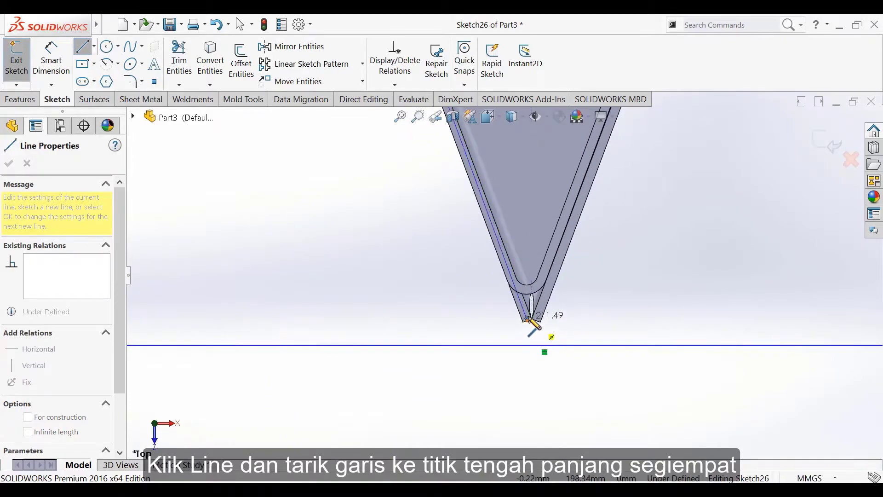
pyautogui.click(533, 318)
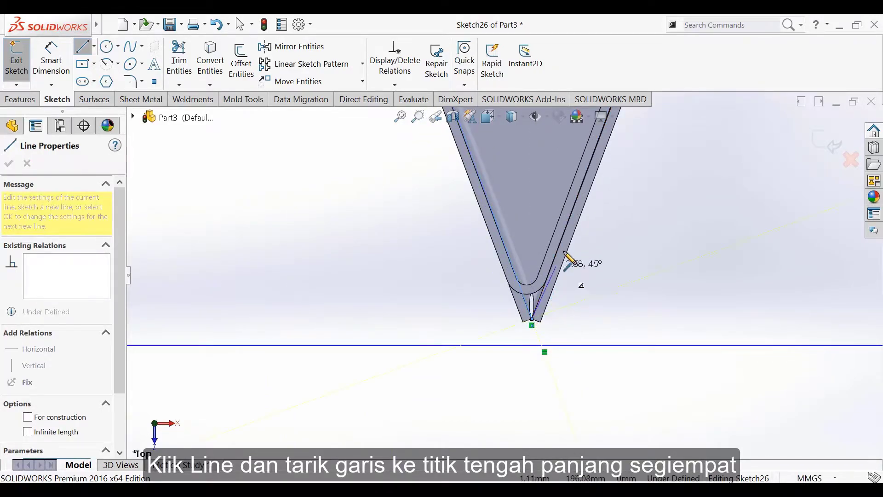
# Continue the line from the tray's front tip to the cover rectangle's rear right corner
pyautogui.scroll(5, 597, 181)
pyautogui.scroll(-5, 543, 171)
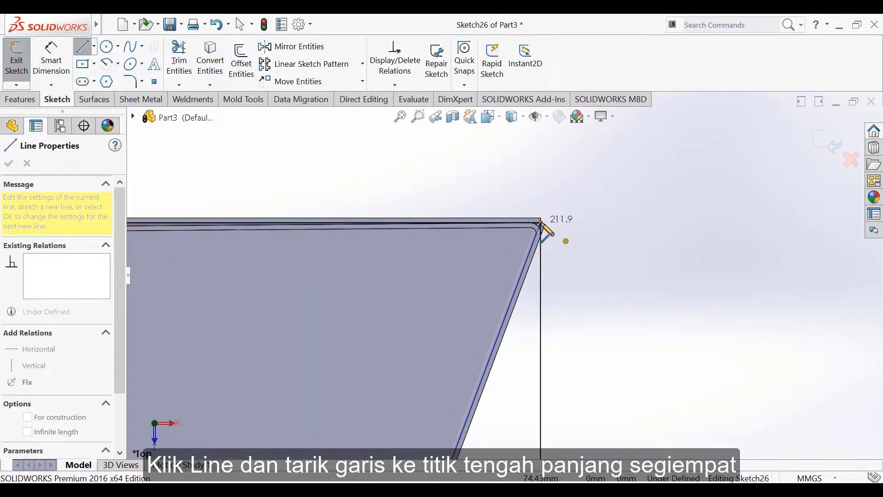
pyautogui.click(541, 224)
pyautogui.scroll(4, 285, 319)
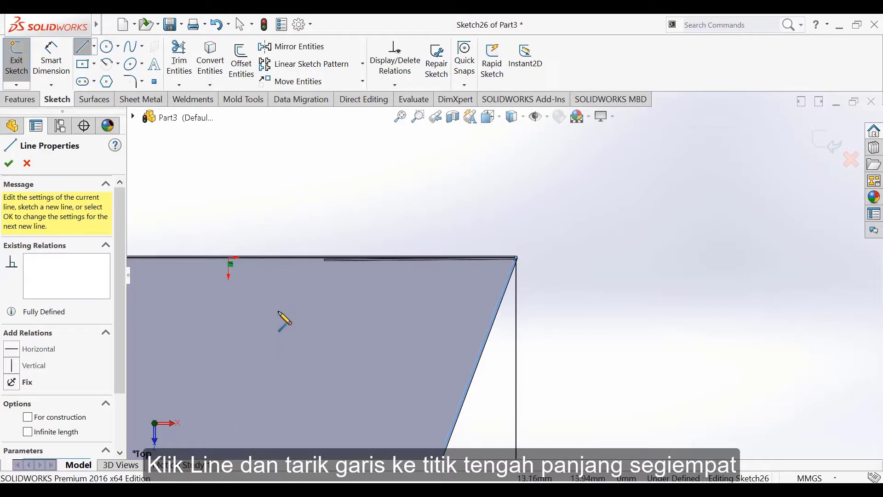
pyautogui.scroll(5, 295, 324)
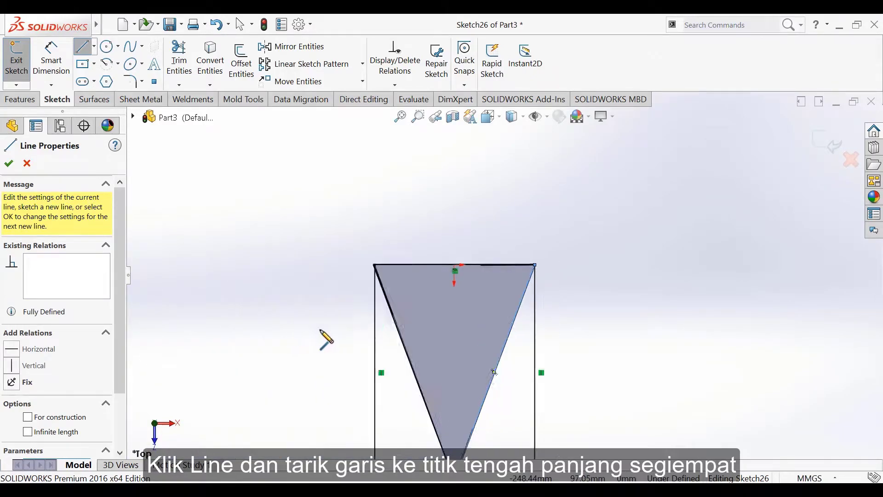
pyautogui.scroll(-2, 502, 338)
# Trim away the rectangle's two side lines and front line to leave a triangular cover profile, and exit the sketch
pyautogui.click(178, 60)
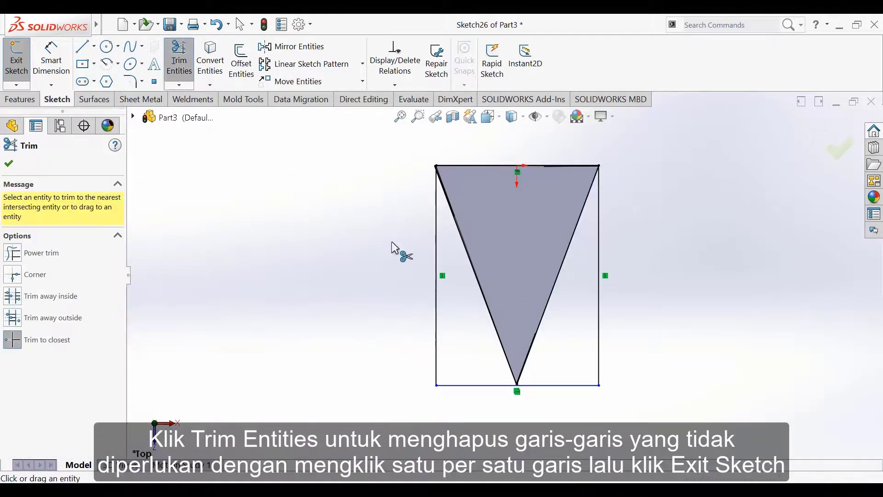
pyautogui.click(436, 252)
pyautogui.click(598, 378)
pyautogui.click(595, 385)
pyautogui.click(8, 164)
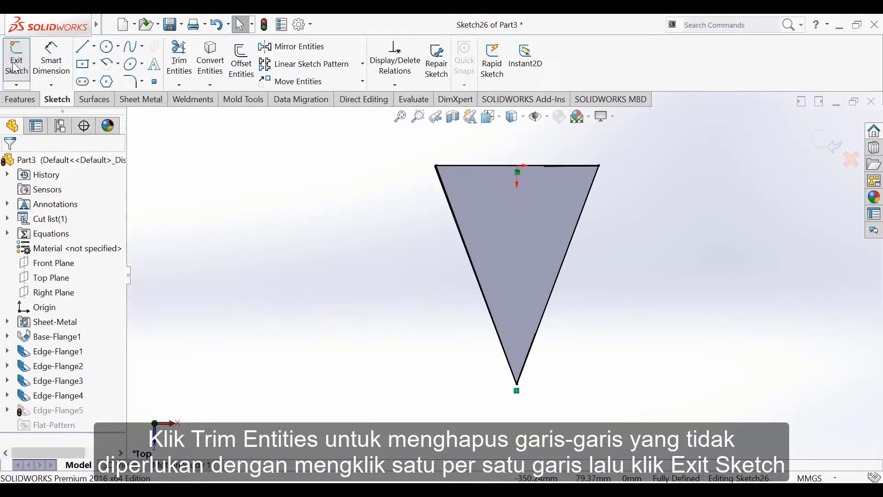
pyautogui.click(16, 59)
pyautogui.click(497, 116)
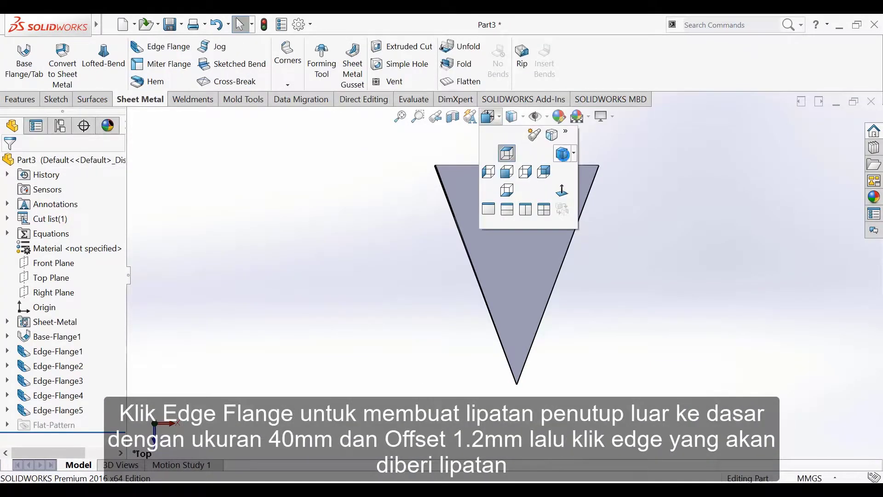
# Start an edge flange on the two long side edges of the triangular cover
pyautogui.click(562, 155)
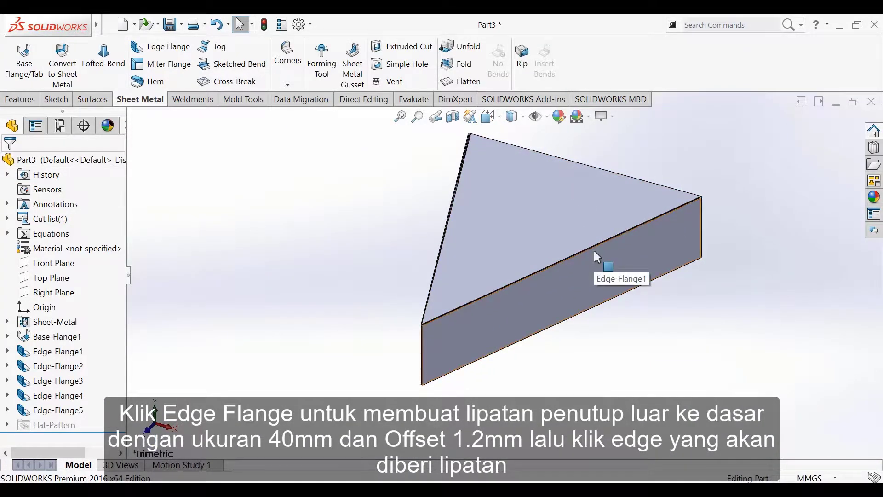
pyautogui.scroll(-5, 548, 271)
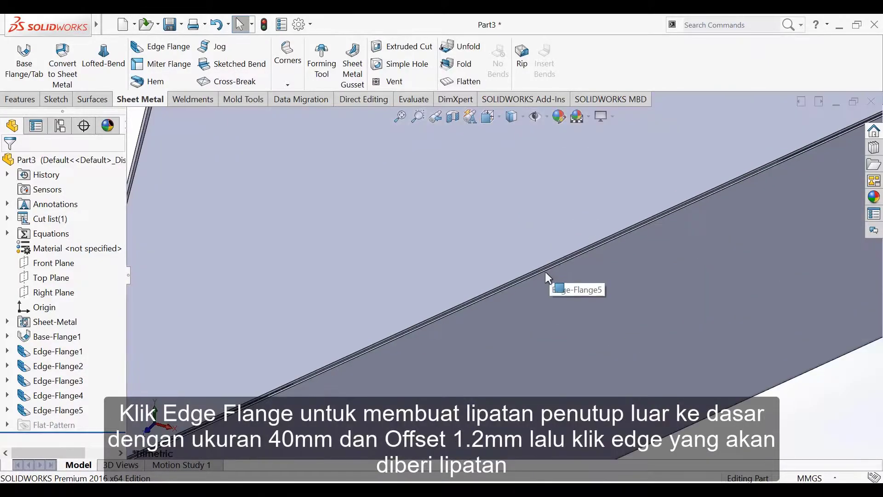
pyautogui.click(161, 47)
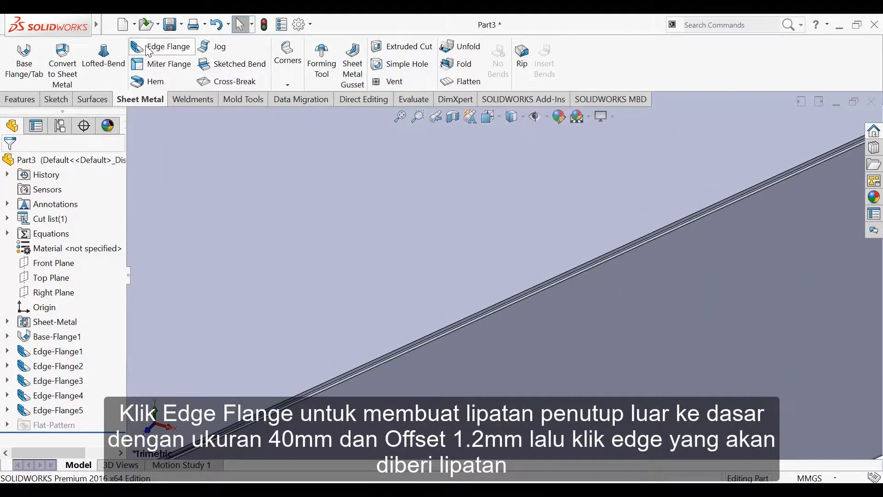
pyautogui.click(508, 299)
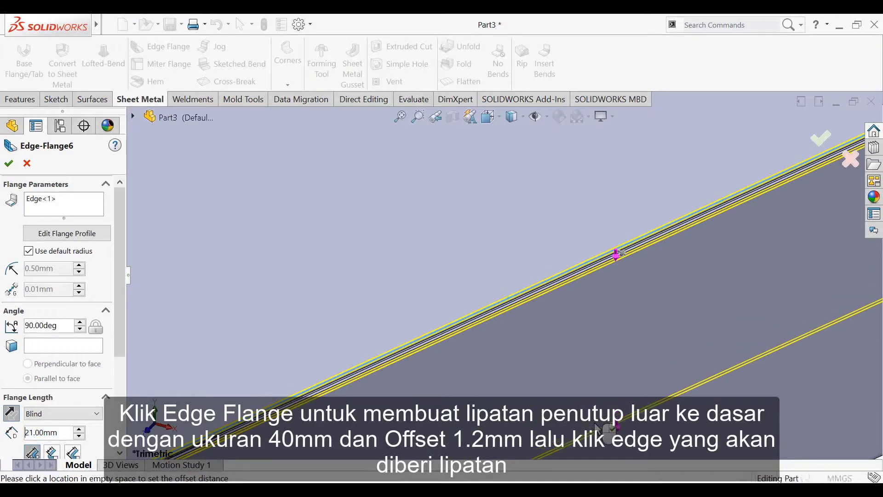
pyautogui.scroll(-4, 234, 295)
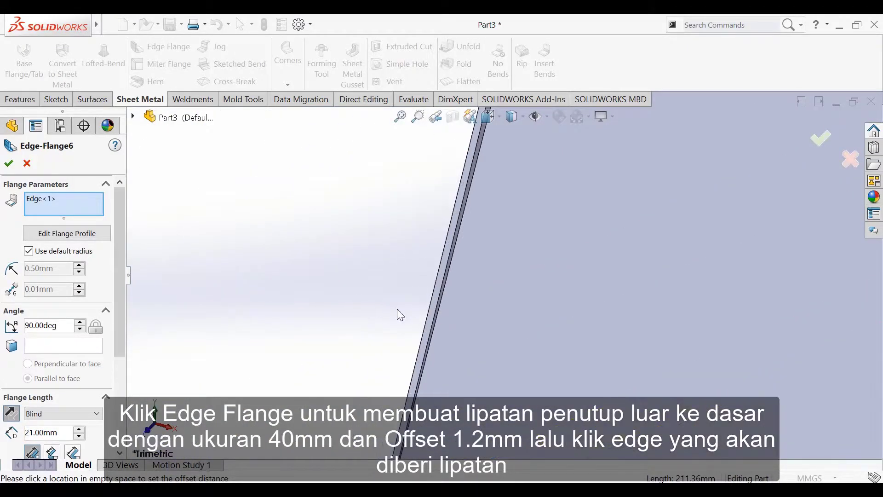
pyautogui.click(437, 319)
pyautogui.scroll(7, 531, 339)
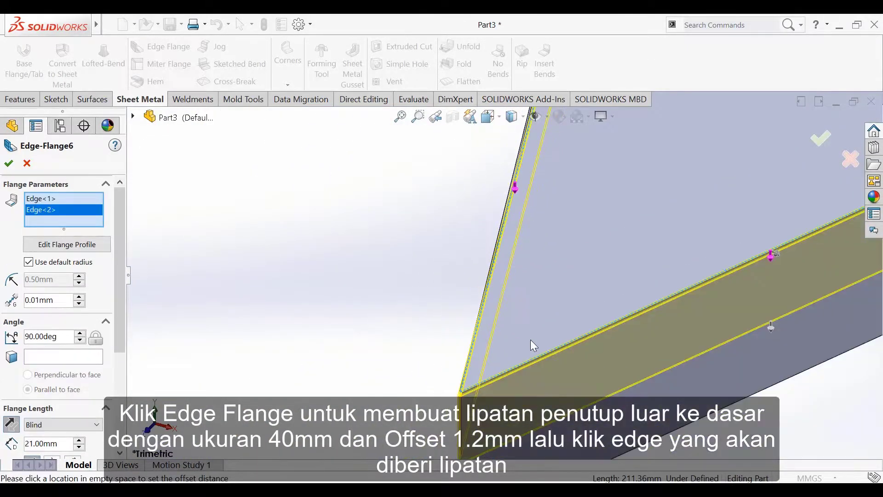
# Create the cover's outer flanges with a 40 mm length and a 1.2 mm position offset
pyautogui.scroll(-2, 535, 346)
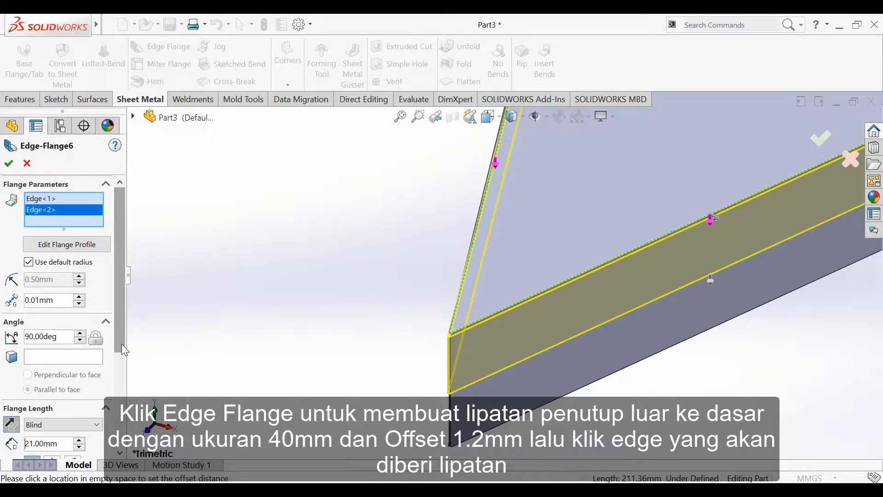
pyautogui.scroll(-3, 123, 342)
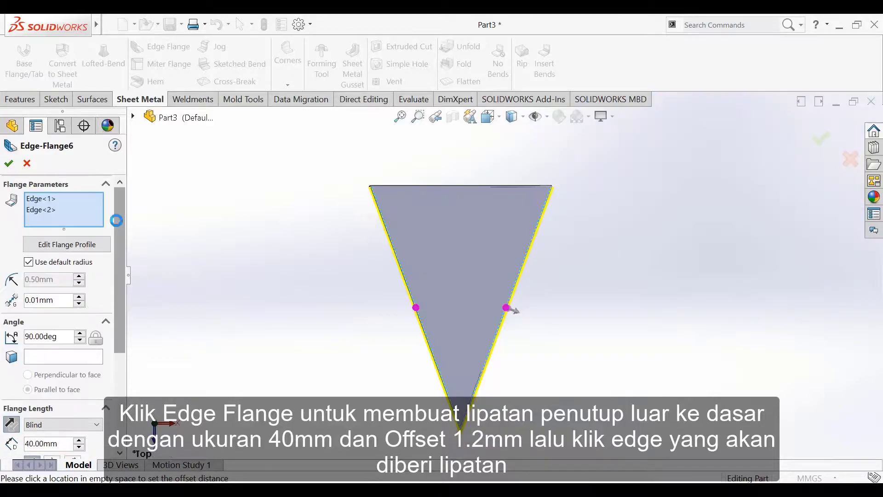
pyautogui.scroll(-3, 107, 364)
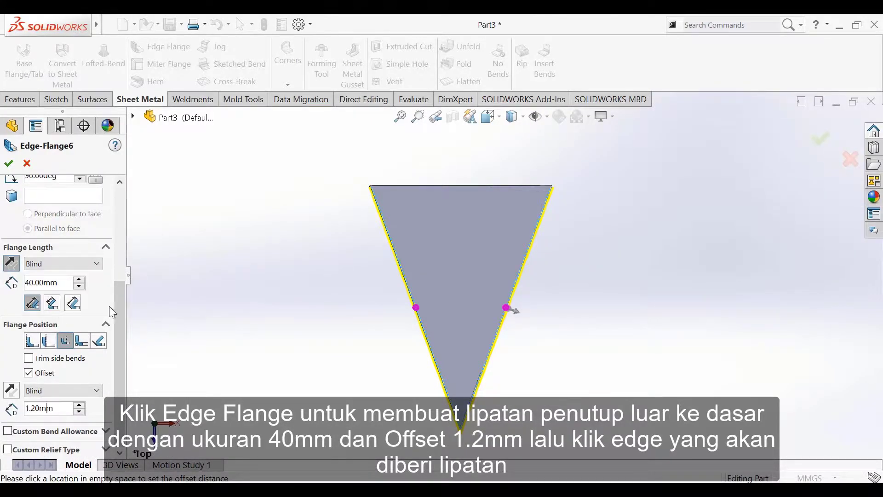
pyautogui.scroll(5, 115, 308)
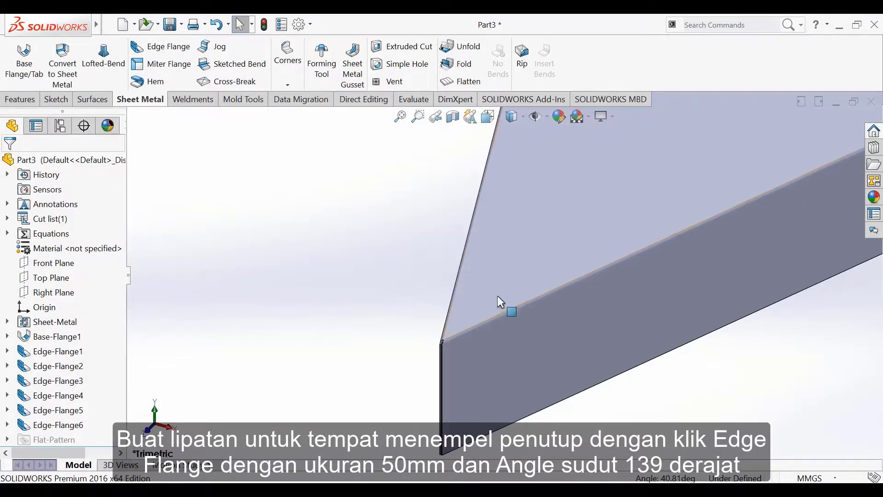
# Start an edge flange on the vertical front-tip edge of the right outer cover flange, placing it about 56 mm long toward the left side
pyautogui.scroll(3, 497, 295)
pyautogui.scroll(-4, 480, 323)
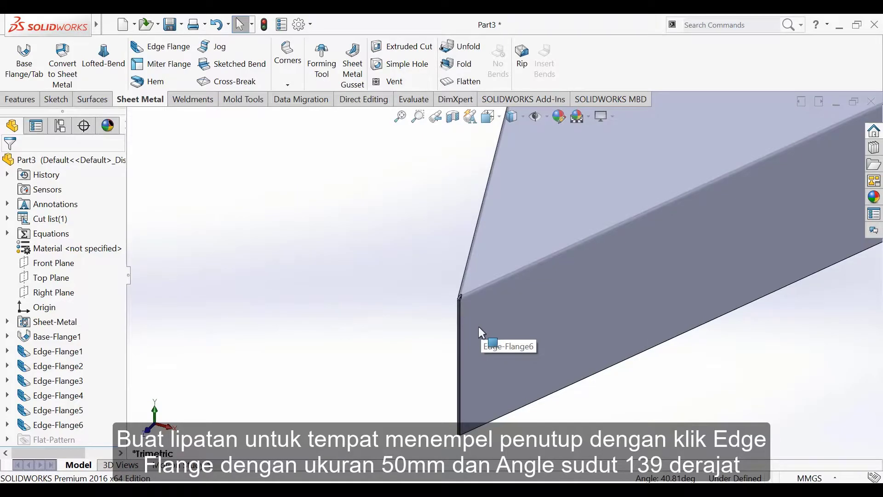
pyautogui.scroll(-3, 476, 328)
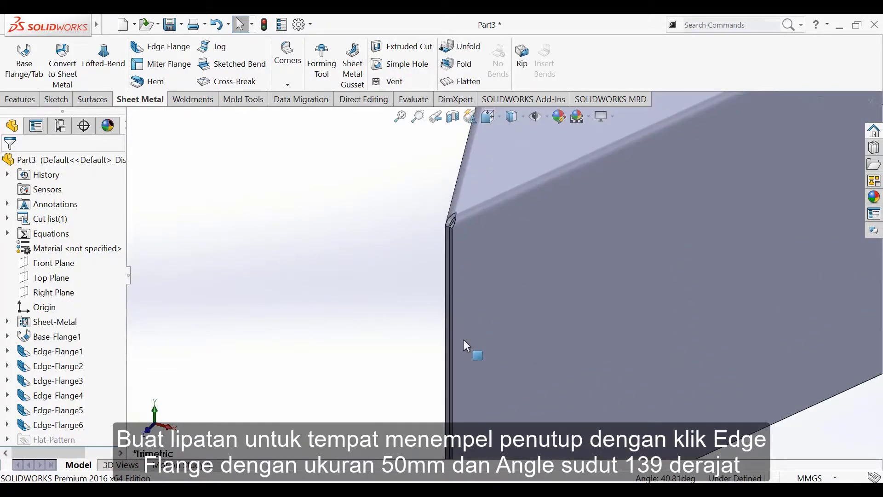
pyautogui.click(154, 47)
pyautogui.scroll(-3, 482, 319)
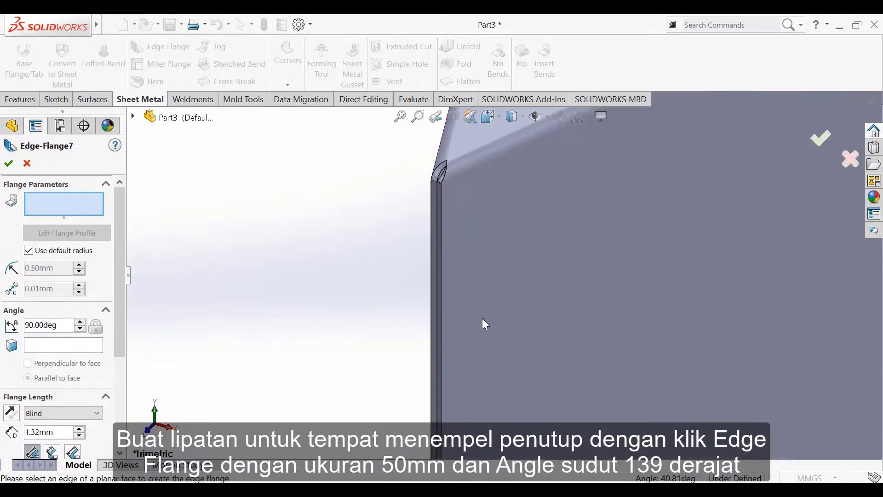
pyautogui.click(435, 271)
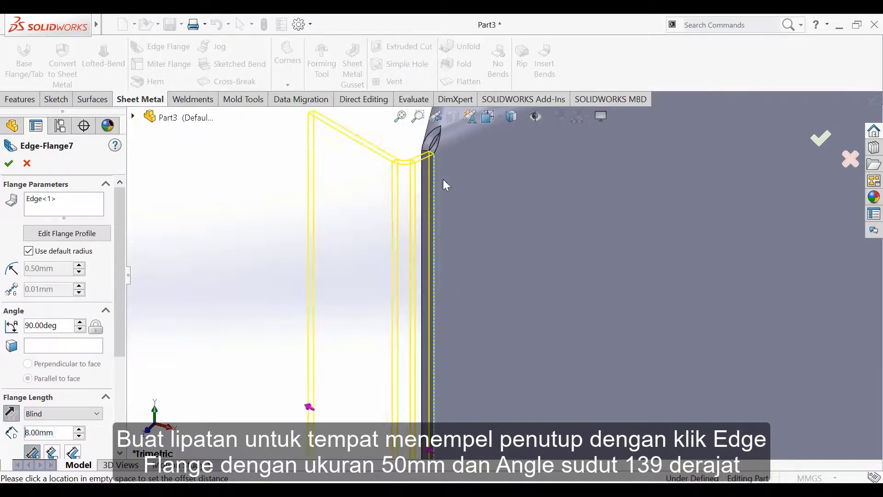
pyautogui.click(491, 118)
pyautogui.click(511, 152)
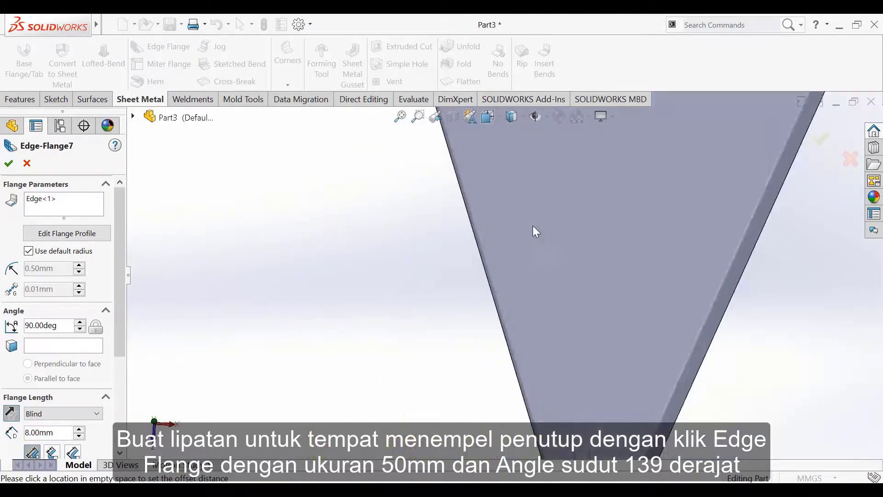
pyautogui.click(447, 338)
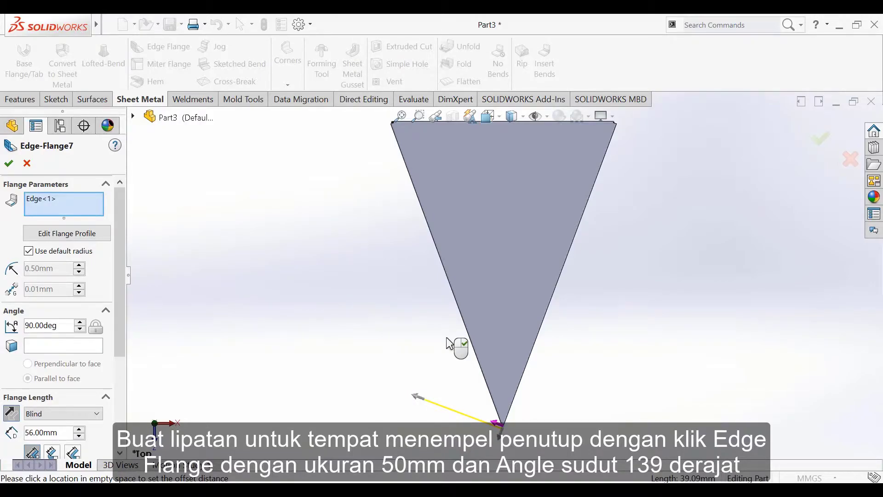
# Set the closing flange's length to 50 mm and angle to 139 degrees, use Bend from Virtual Sharp, and create it
pyautogui.scroll(-2, 123, 367)
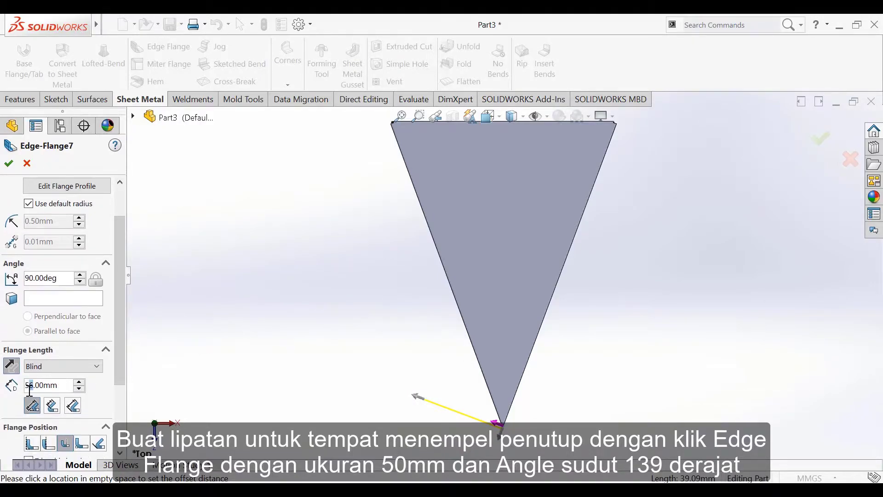
pyautogui.click(71, 282)
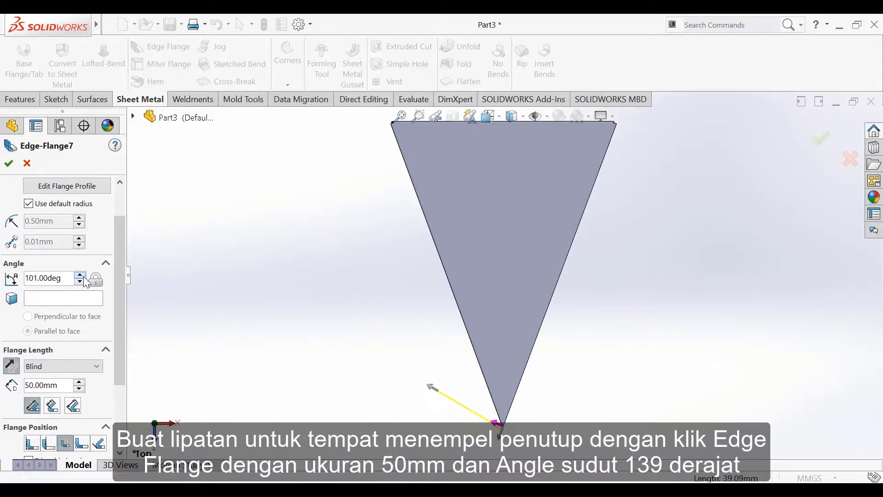
pyautogui.scroll(7, 85, 279)
pyautogui.scroll(7, 87, 282)
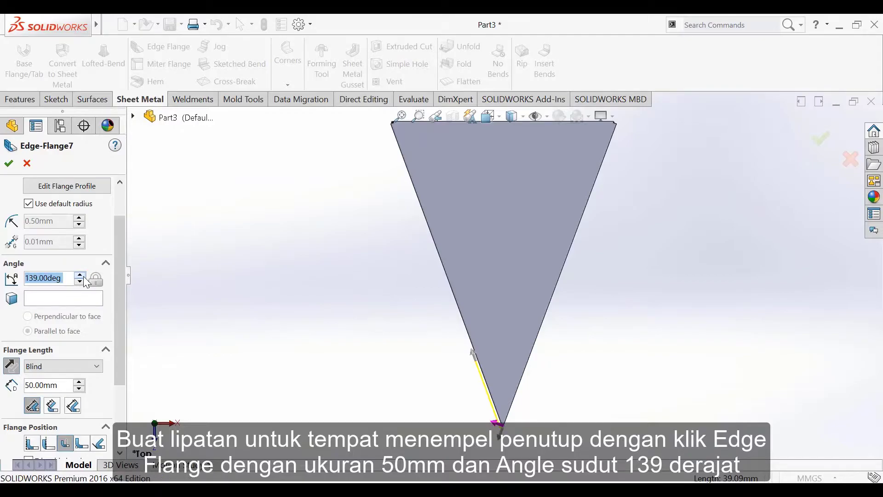
pyautogui.moveTo(478, 415); pyautogui.dragTo(521, 407, button='middle')
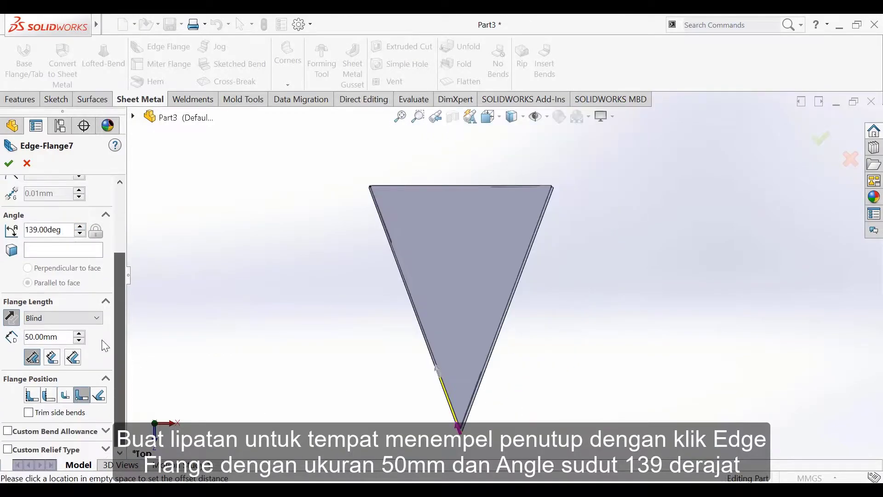
pyautogui.click(75, 400)
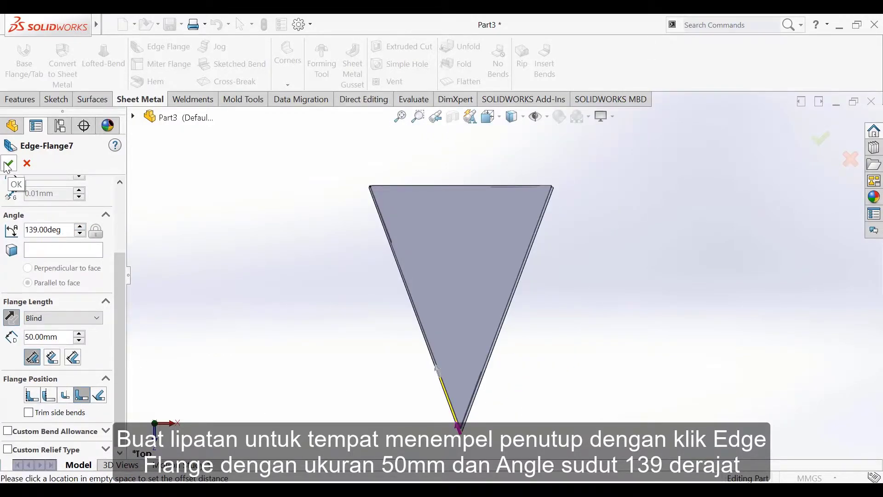
# Examine the finished pizza slice box in trimetric view, both as a flat pattern and as a folded model
pyautogui.click(488, 116)
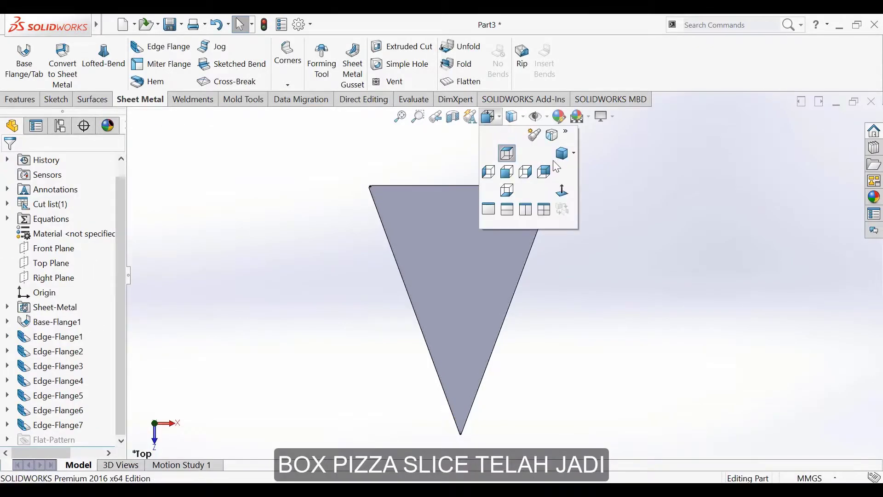
pyautogui.click(562, 156)
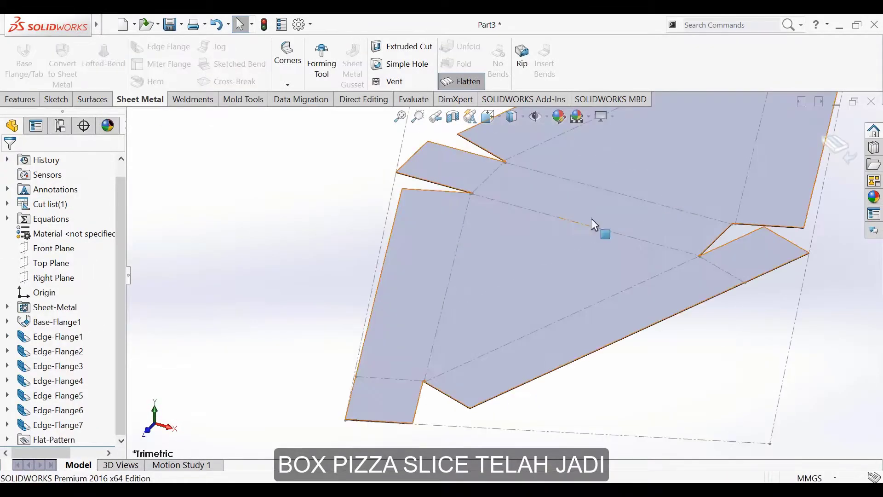
pyautogui.scroll(-2, 626, 206)
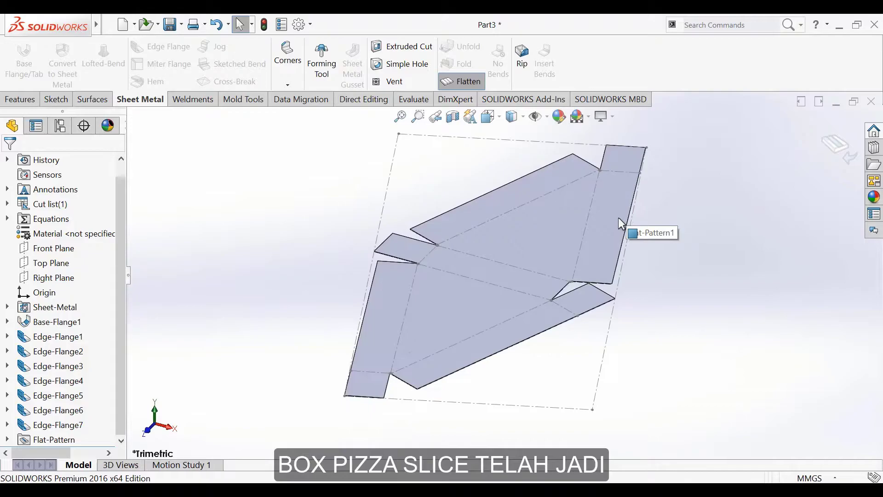
pyautogui.click(461, 81)
pyautogui.rightClick(699, 233)
pyautogui.click(725, 289)
pyautogui.moveTo(449, 292); pyautogui.dragTo(756, 347)
pyautogui.rightClick(757, 347)
pyautogui.click(768, 173)
pyautogui.click(511, 116)
pyautogui.click(544, 151)
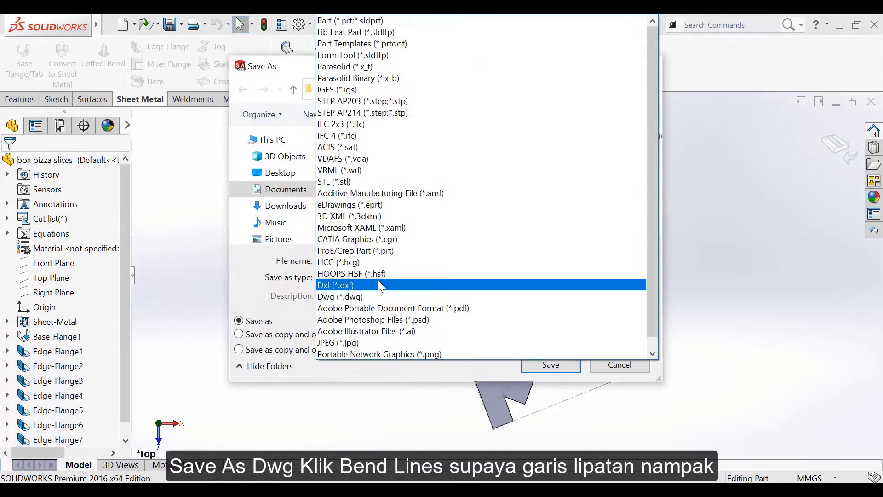
# Export the box's sheet-metal flat pattern as a DWG file that includes the geometry and bend lines
pyautogui.click(350, 298)
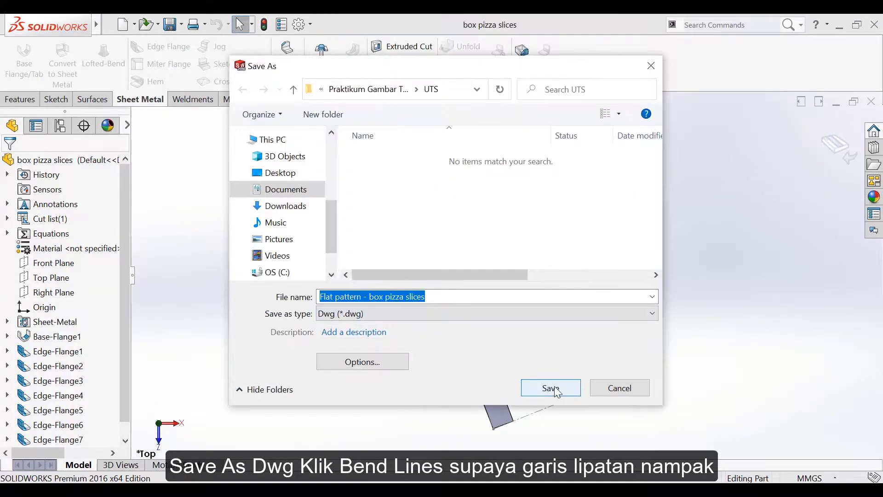
pyautogui.press('Return')
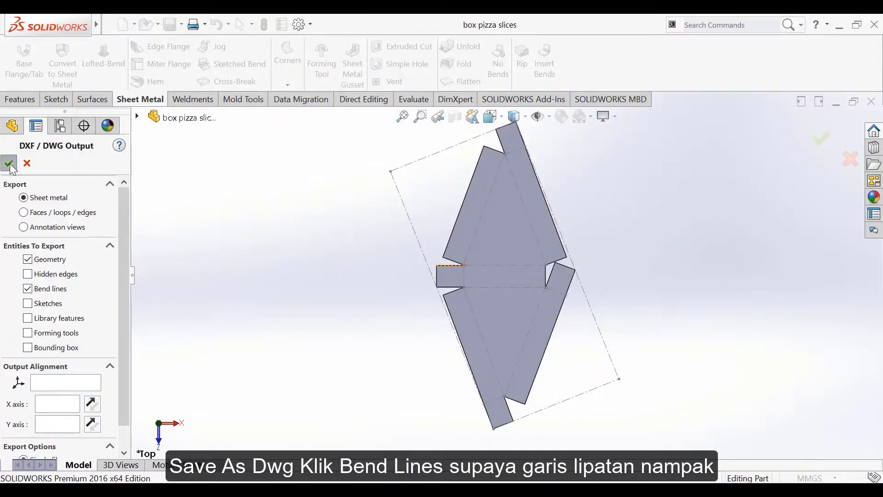
pyautogui.press('Return')
pyautogui.click(547, 418)
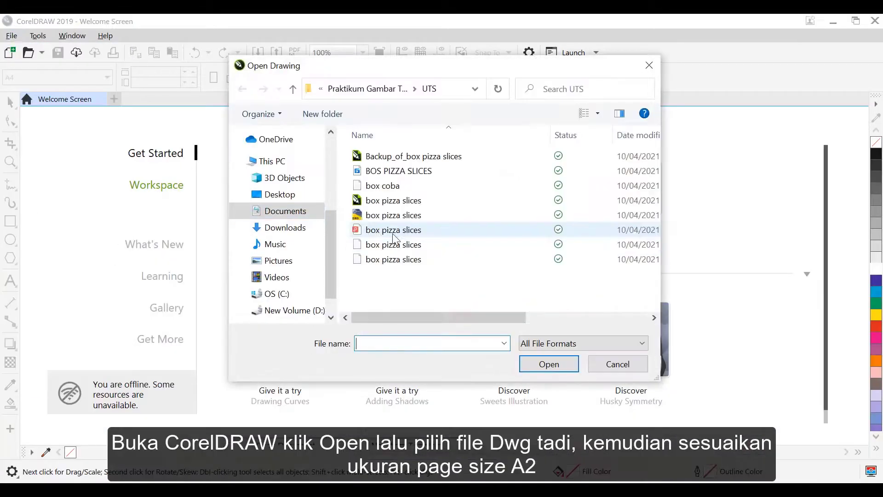
# Open the box pizza slices DWG in CorelDRAW, importing it in top projection with metric units at 1:1 scale
pyautogui.click(384, 200)
pyautogui.click(548, 363)
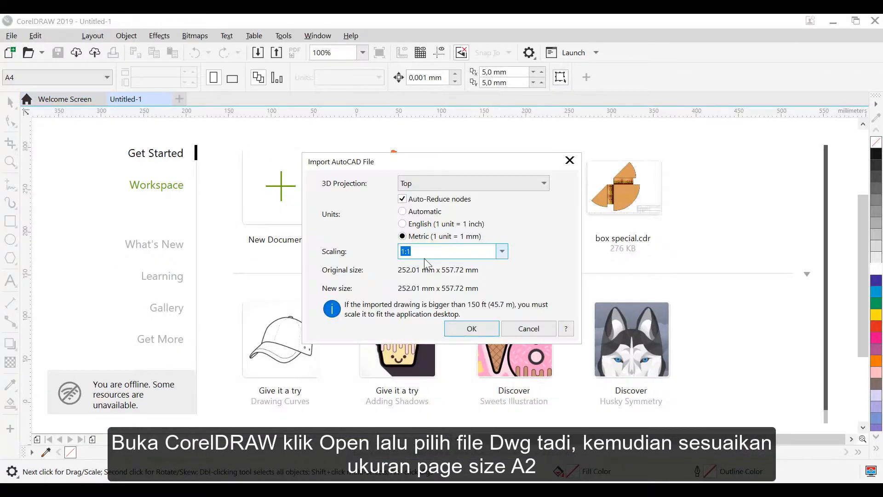
pyautogui.click(470, 330)
# Set the imported drawing's page size to A2 so the whole box layout fits
pyautogui.click(81, 77)
pyautogui.click(70, 129)
pyautogui.scroll(1, 445, 258)
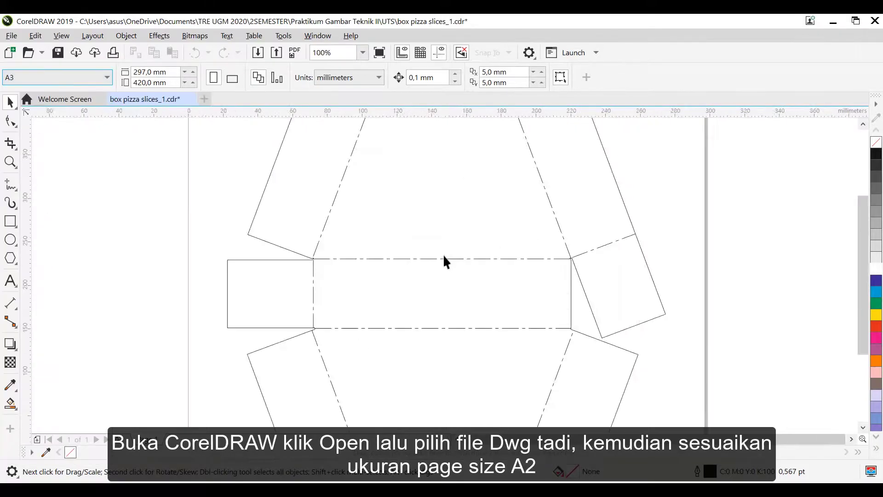
pyautogui.scroll(-2, 444, 258)
pyautogui.click(27, 78)
pyautogui.click(18, 118)
# Fill the panels and flaps of the box layout with orange (#FA7735) using Smart Fill
pyautogui.click(10, 403)
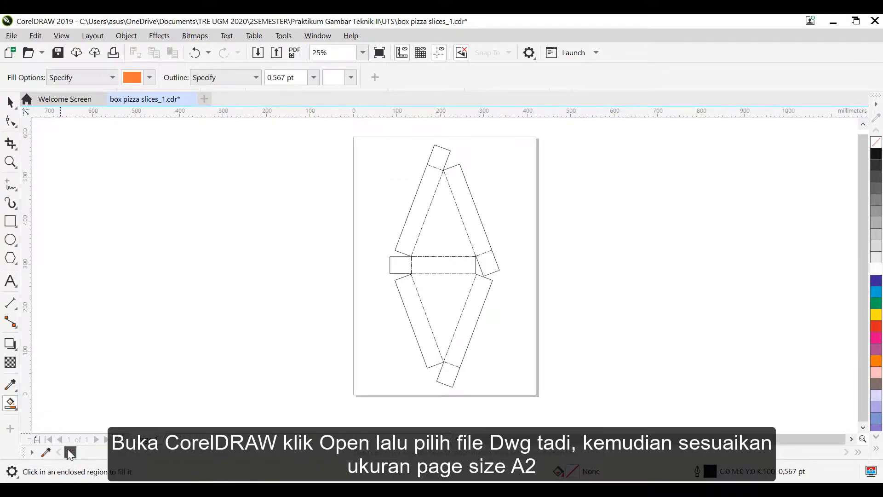
pyautogui.click(150, 77)
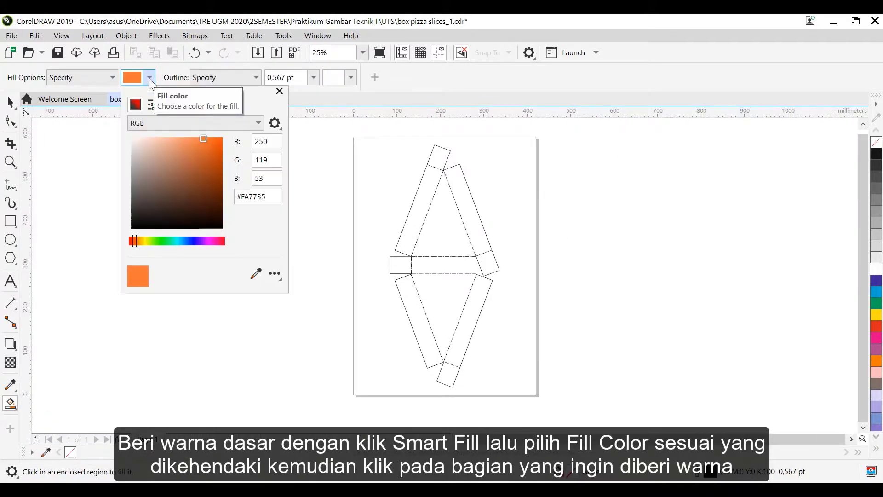
pyautogui.click(279, 91)
pyautogui.click(421, 207)
pyautogui.click(441, 221)
pyautogui.click(469, 212)
pyautogui.click(443, 265)
pyautogui.click(417, 315)
pyautogui.click(440, 306)
pyautogui.click(469, 317)
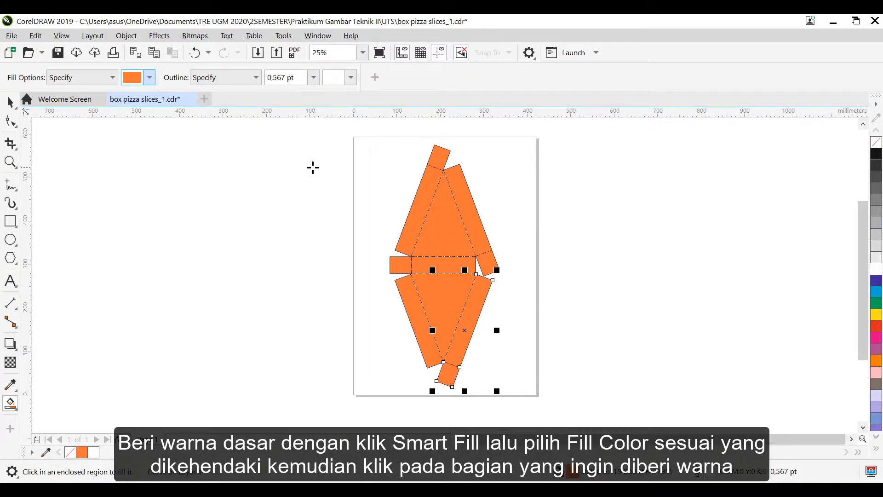
# Add the text PIZZA SLICE to the lower triangular panel in ISOCPEUR at 110 pt
pyautogui.click(10, 280)
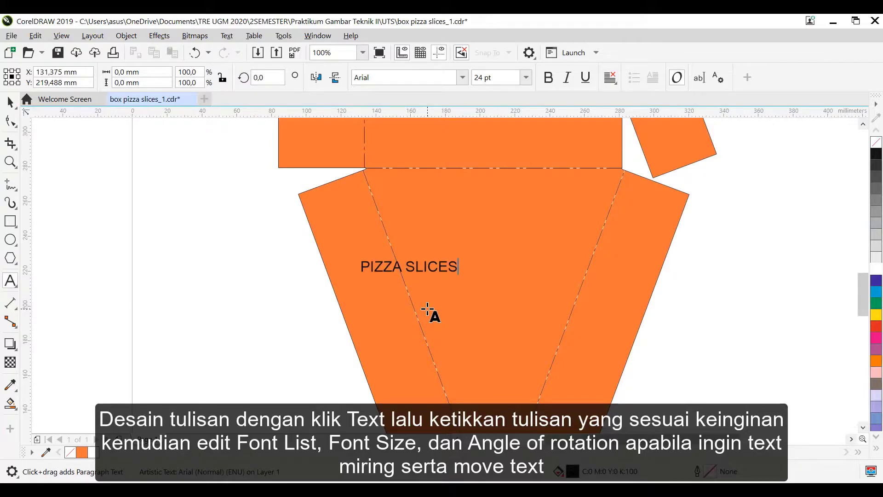
pyautogui.click(462, 78)
pyautogui.click(411, 165)
pyautogui.click(526, 78)
pyautogui.click(479, 81)
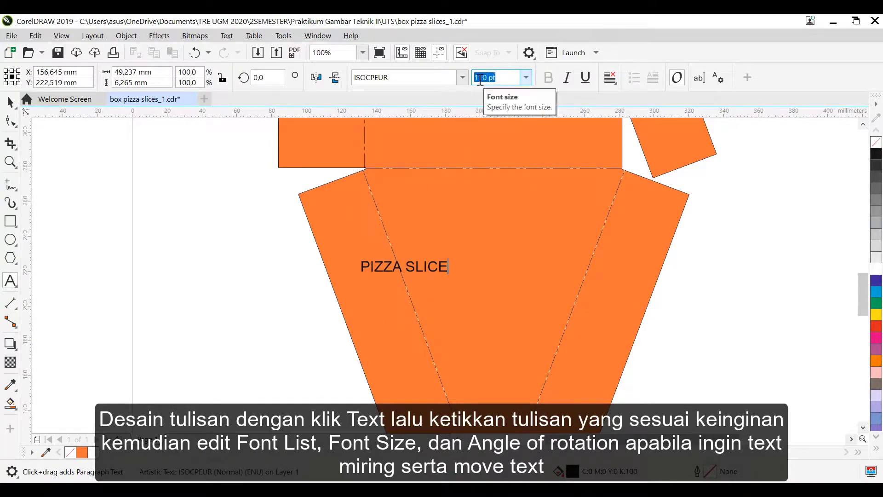
pyautogui.hotkey('ctrl', 'a')
pyautogui.click(463, 77)
pyautogui.click(440, 115)
pyautogui.moveTo(494, 77); pyautogui.dragTo(475, 78)
pyautogui.write('110')
pyautogui.press('Return')
pyautogui.click(446, 251)
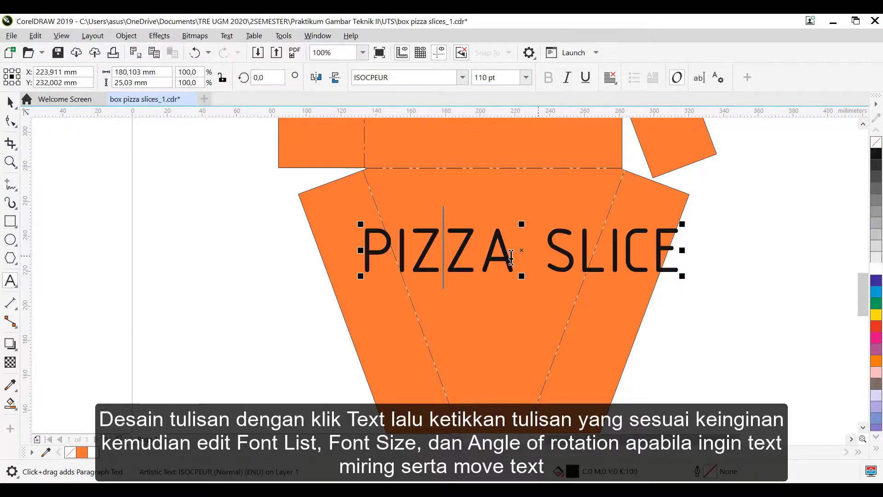
# Colour the word SLICE white and rotate the PIZZA SLICE text to 290°
pyautogui.moveTo(544, 251); pyautogui.dragTo(686, 256)
pyautogui.click(875, 268)
pyautogui.moveTo(267, 78); pyautogui.dragTo(250, 77)
pyautogui.write('290')
pyautogui.press('Return')
pyautogui.scroll(1, 565, 329)
pyautogui.scroll(-2, 565, 329)
pyautogui.click(605, 301)
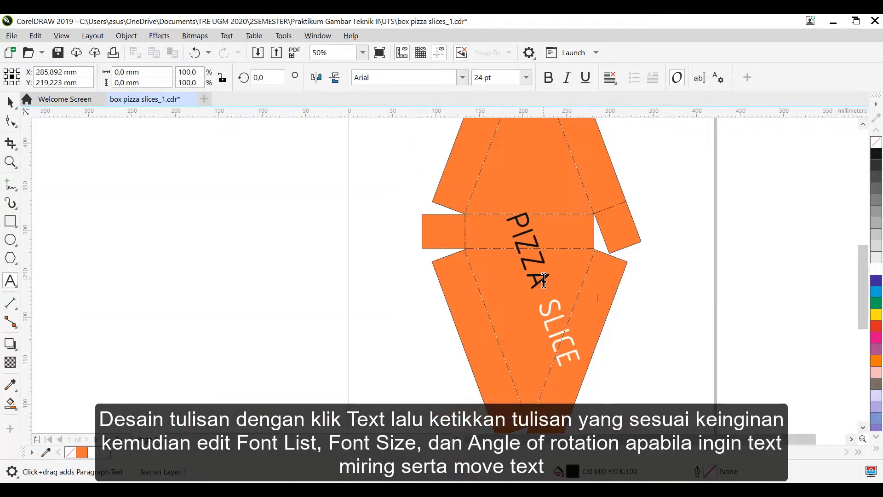
# Move the PIZZA SLICE text onto the lower left side flap and enlarge it to 120 pt
pyautogui.click(548, 281)
pyautogui.click(10, 102)
pyautogui.moveTo(543, 264); pyautogui.dragTo(478, 312)
pyautogui.moveTo(477, 312); pyautogui.dragTo(492, 291, button='middle')
pyautogui.doubleClick(492, 291)
pyautogui.hotkey('ctrl', 'a')
pyautogui.doubleClick(484, 77)
pyautogui.write('120')
pyautogui.press('Return')
pyautogui.hotkey('ctrl', 'space')
pyautogui.click(478, 302)
pyautogui.click(470, 268)
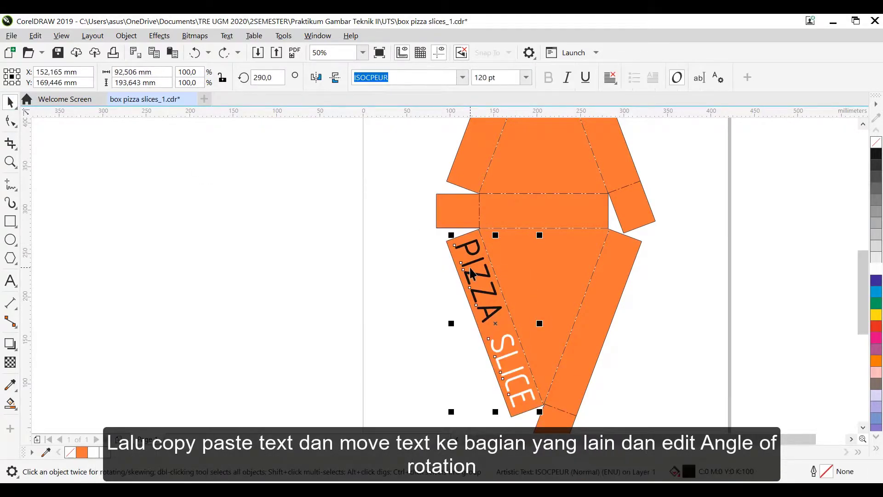
# Place a copy of the PIZZA SLICE text, rotated to 70°, on the lower right side flap
pyautogui.write('70')
pyautogui.press('Return')
pyautogui.moveTo(545, 304); pyautogui.dragTo(592, 305)
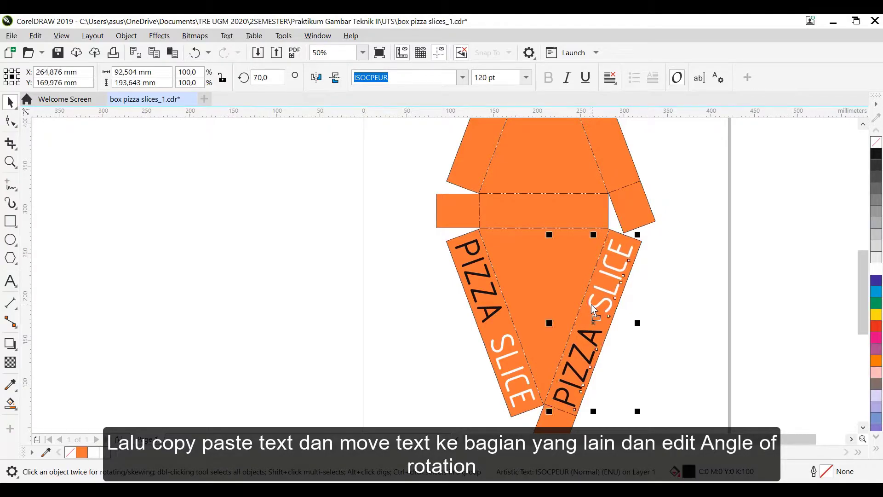
pyautogui.click(305, 124)
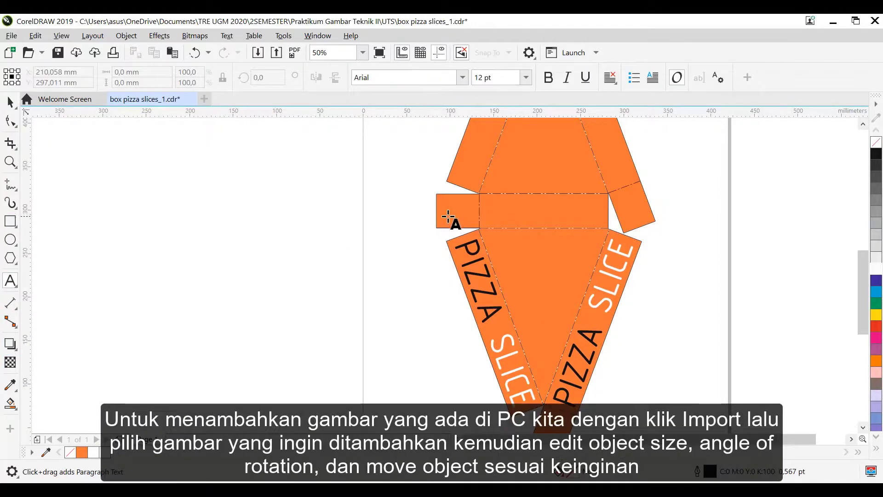
# Import the SCAN ME QR code image and resize it to 31 × 38.5 mm
pyautogui.doubleClick(408, 262)
pyautogui.click(528, 283)
pyautogui.scroll(-10, 528, 283)
pyautogui.press('BackSpace')
pyautogui.press('BackSpace')
pyautogui.press('BackSpace')
pyautogui.moveTo(137, 83); pyautogui.dragTo(122, 82)
pyautogui.press('BackSpace')
pyautogui.press('Return')
pyautogui.moveTo(575, 340); pyautogui.dragTo(448, 273)
# Rotate the QR code image to 180° and place it at the right end of the rectangular centre panel
pyautogui.scroll(4, 449, 276)
pyautogui.scroll(1, 513, 288)
pyautogui.moveTo(320, 147); pyautogui.dragTo(233, 355)
pyautogui.scroll(1, 255, 271)
pyautogui.click(276, 305)
pyautogui.click(274, 249)
pyautogui.click(273, 82)
pyautogui.write('180')
pyautogui.press('Return')
pyautogui.scroll(3, 286, 268)
pyautogui.moveTo(345, 210); pyautogui.dragTo(367, 209)
pyautogui.click(360, 203)
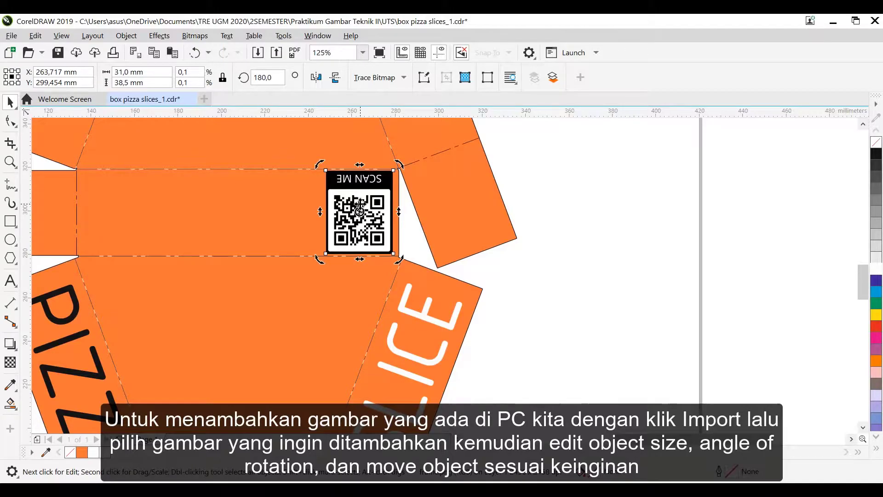
# Add DELIVERY in ISOCPEUR at 72 pt, rotated 180°, beside the QR code, and shift the code slightly left
pyautogui.press('F8')
pyautogui.click(247, 209)
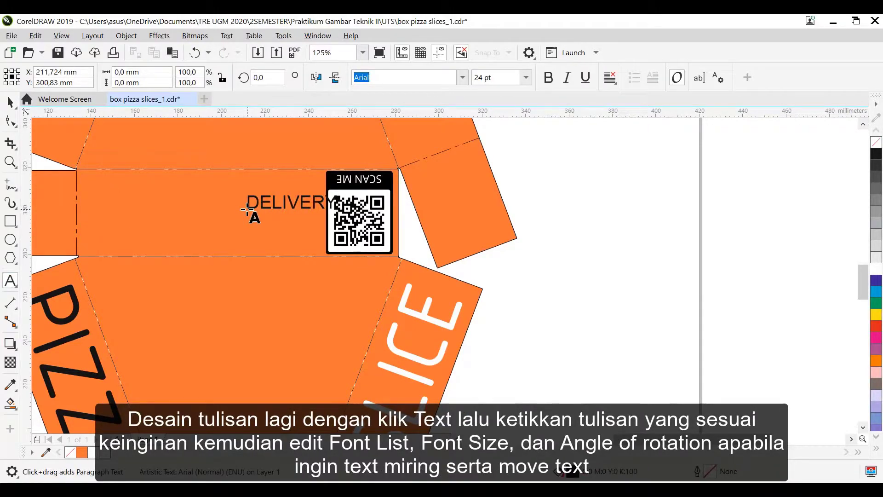
pyautogui.hotkey('ctrl', 'a')
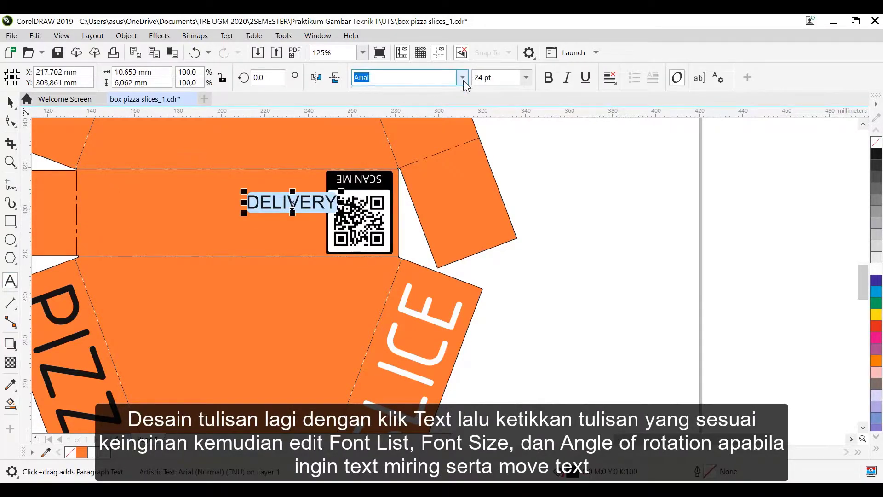
pyautogui.click(463, 77)
pyautogui.click(423, 121)
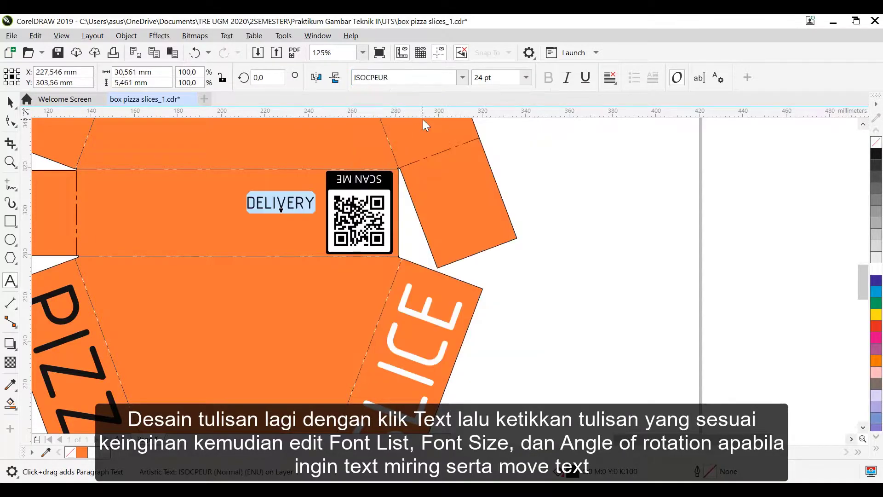
pyautogui.write('72')
pyautogui.press('Return')
pyautogui.click(264, 77)
pyautogui.write('180')
pyautogui.press('Return')
pyautogui.moveTo(300, 182); pyautogui.dragTo(151, 225)
pyautogui.moveTo(374, 220); pyautogui.dragTo(370, 219)
# Add the text MADE BY ORDER to the centre panel in ISOCTEUR at 30 pt, rotated 180°
pyautogui.click(10, 280)
pyautogui.click(126, 188)
pyautogui.write('MADE')
pyautogui.hotkey('ctrl', 'a')
pyautogui.click(462, 77)
pyautogui.click(416, 174)
pyautogui.moveTo(484, 77); pyautogui.dragTo(473, 77)
pyautogui.write('30')
pyautogui.press('Return')
pyautogui.click(267, 77)
pyautogui.write('180')
pyautogui.press('Return')
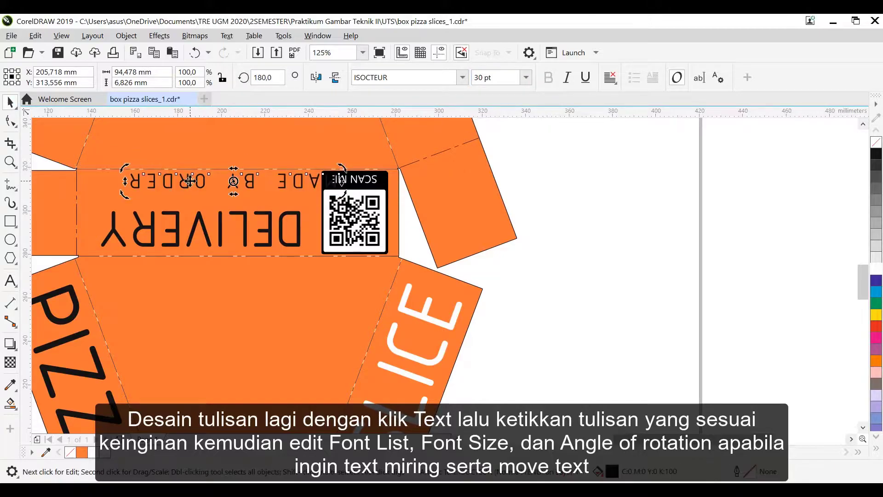
# Make MADE BY ORDER white, position it above DELIVERY, and align DELIVERY beneath it
pyautogui.click(10, 101)
pyautogui.moveTo(232, 189); pyautogui.dragTo(199, 196)
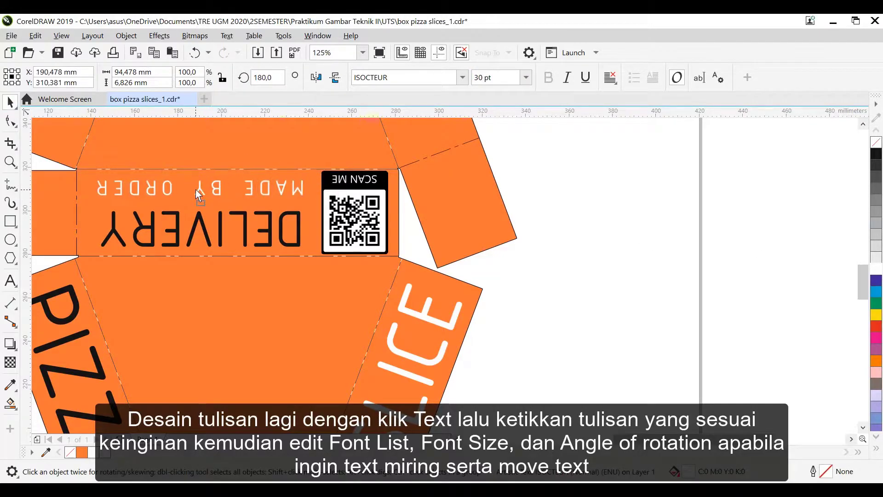
pyautogui.click(212, 221)
pyautogui.click(214, 226)
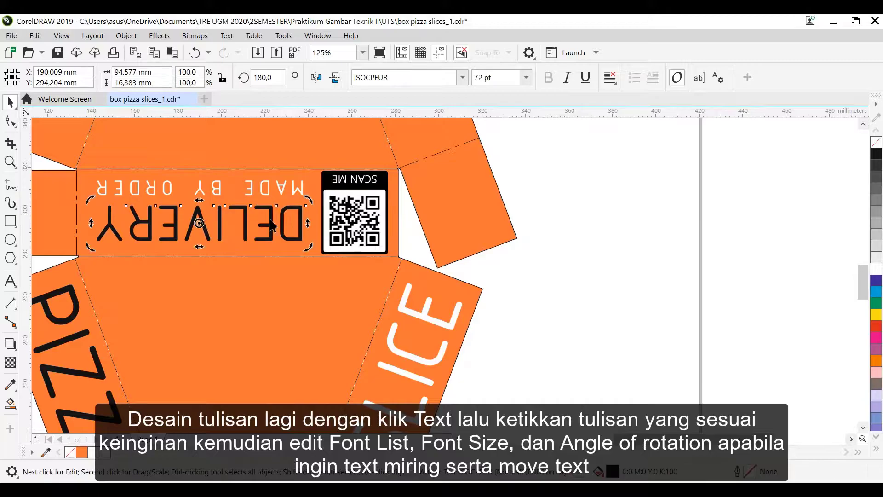
pyautogui.press('Escape')
pyautogui.scroll(-2, 183, 356)
pyautogui.scroll(1, 191, 358)
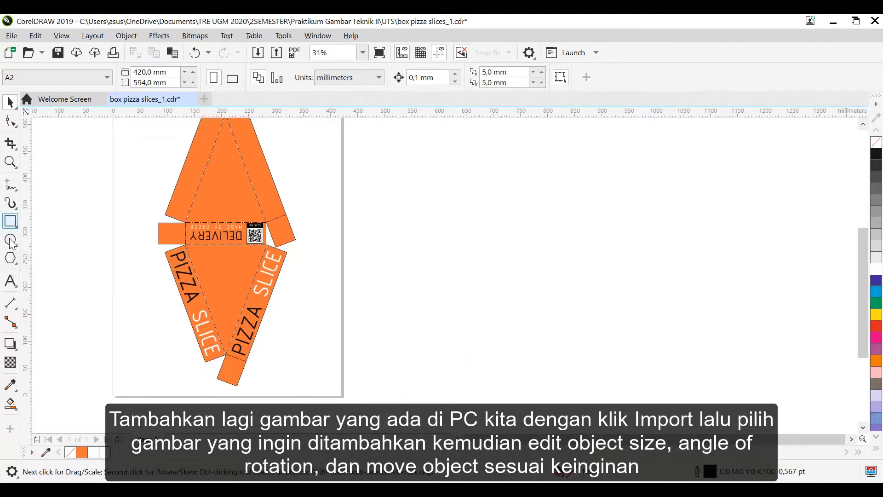
# Import the pizza image 20834929-removebg-preview and rotate it to 27°
pyautogui.hotkey('ctrl', 'i')
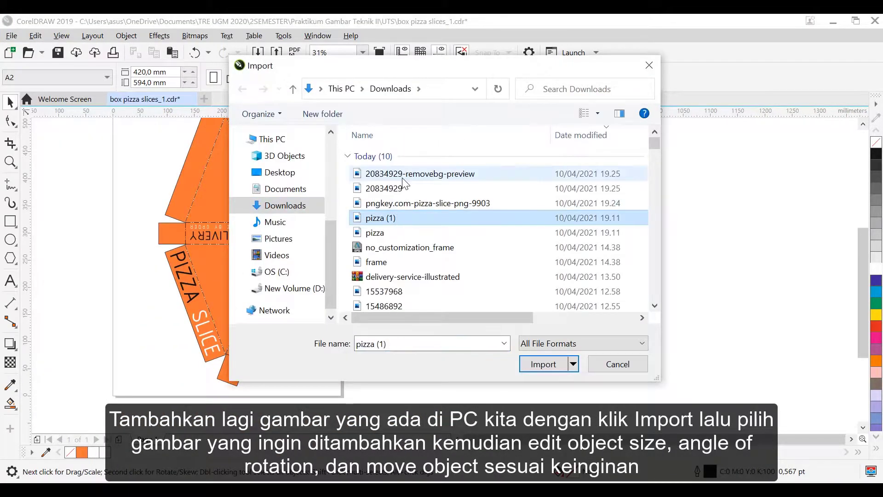
pyautogui.doubleClick(402, 177)
pyautogui.click(356, 281)
pyautogui.click(442, 322)
pyautogui.moveTo(454, 281); pyautogui.dragTo(424, 250)
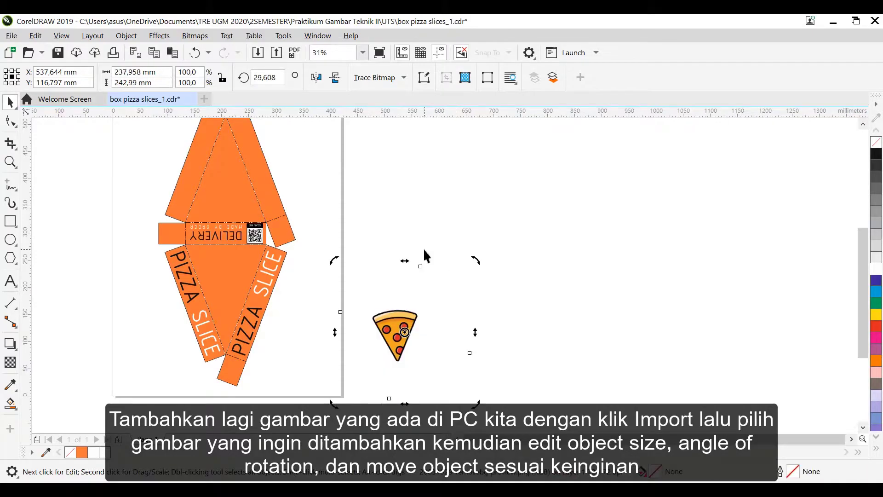
pyautogui.moveTo(275, 78); pyautogui.dragTo(237, 79)
pyautogui.write('27')
pyautogui.press('Return')
# Scale the pizza image down to about 80% and centre it on the lower triangular panel
pyautogui.click(397, 320)
pyautogui.click(397, 319)
pyautogui.moveTo(469, 397); pyautogui.dragTo(442, 371)
pyautogui.moveTo(390, 322); pyautogui.dragTo(227, 305)
pyautogui.scroll(3, 224, 307)
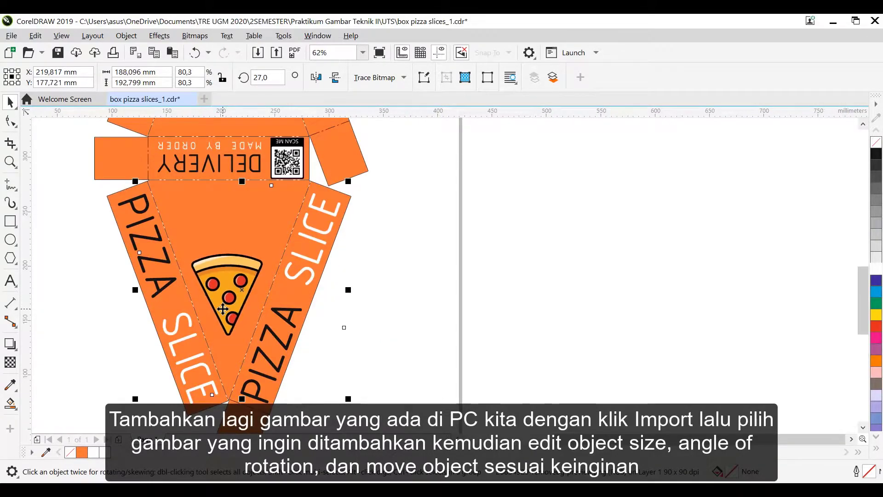
pyautogui.click(702, 271)
# Draw a 250 mm circle with the Ellipse tool and move it to the tip of the lower triangular panel
pyautogui.click(11, 239)
pyautogui.moveTo(224, 396); pyautogui.dragTo(309, 372)
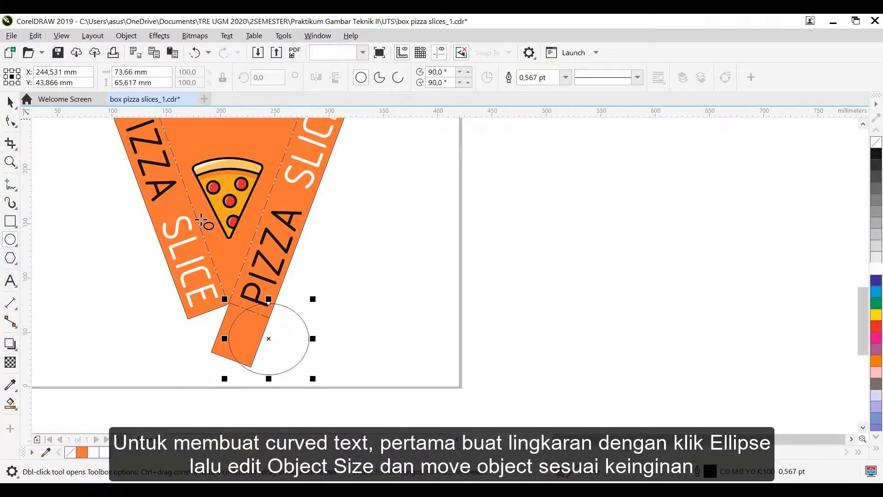
pyautogui.press('Tab')
pyautogui.write('250')
pyautogui.press('Return')
pyautogui.scroll(-1, 266, 216)
pyautogui.scroll(1, 262, 202)
pyautogui.scroll(-1, 274, 231)
pyautogui.moveTo(275, 294)
pyautogui.mouseDown()
pyautogui.moveTo(257, 253)
pyautogui.moveTo(256, 278)
pyautogui.mouseUp()
pyautogui.scroll(2, 260, 282)
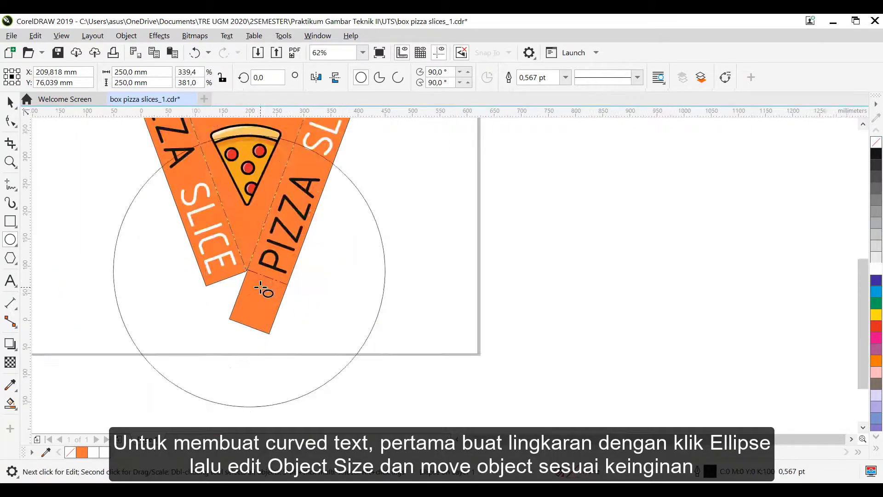
# Centre the circle on the lower panel's tip and set its width and height to 320 mm
pyautogui.moveTo(231, 308); pyautogui.dragTo(236, 313)
pyautogui.hotkey('ctrl', 'z')
pyautogui.scroll(-2, 256, 282)
pyautogui.click(324, 268)
pyautogui.scroll(2, 258, 280)
pyautogui.scroll(1, 259, 280)
pyautogui.moveTo(257, 260); pyautogui.dragTo(247, 259)
pyautogui.scroll(-3, 256, 263)
pyautogui.moveTo(133, 72); pyautogui.dragTo(114, 71)
pyautogui.write('320')
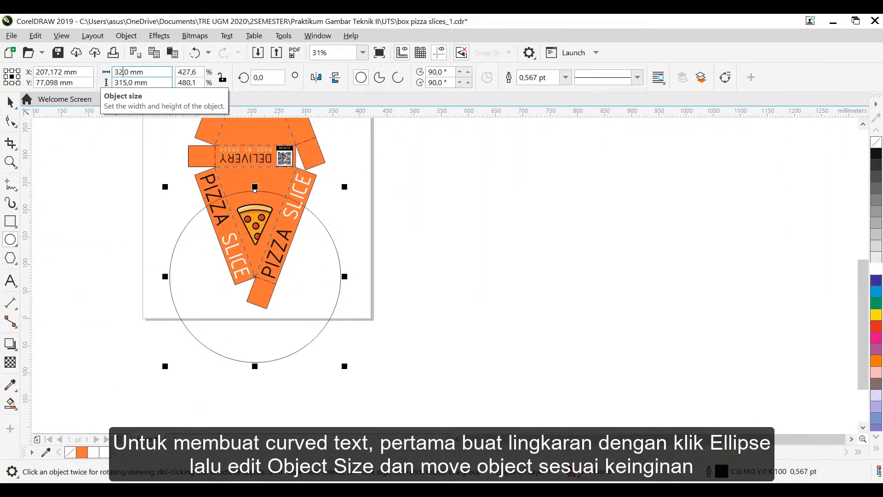
pyautogui.moveTo(127, 83); pyautogui.dragTo(121, 84)
pyautogui.write('20')
pyautogui.press('Return')
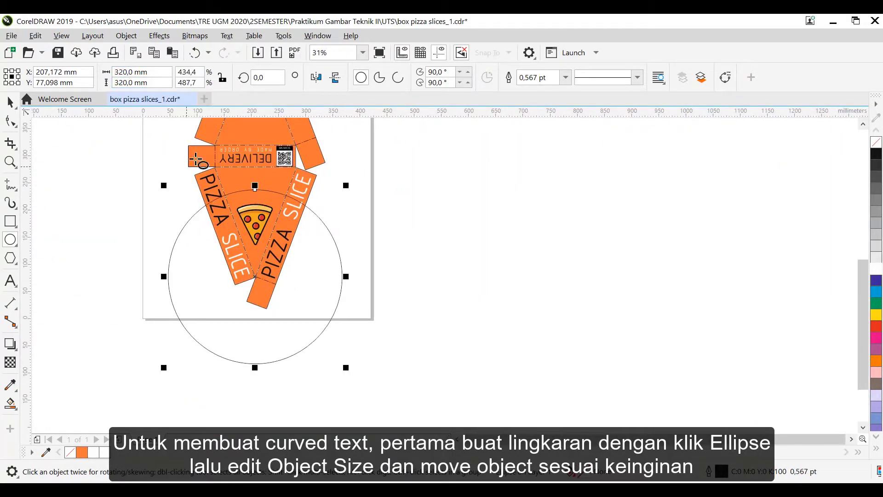
# Add the text PIZZA beside the layout in Swis721 BdCnOul BT at 120 pt
pyautogui.press('F8')
pyautogui.click(340, 201)
pyautogui.write('PIZZA')
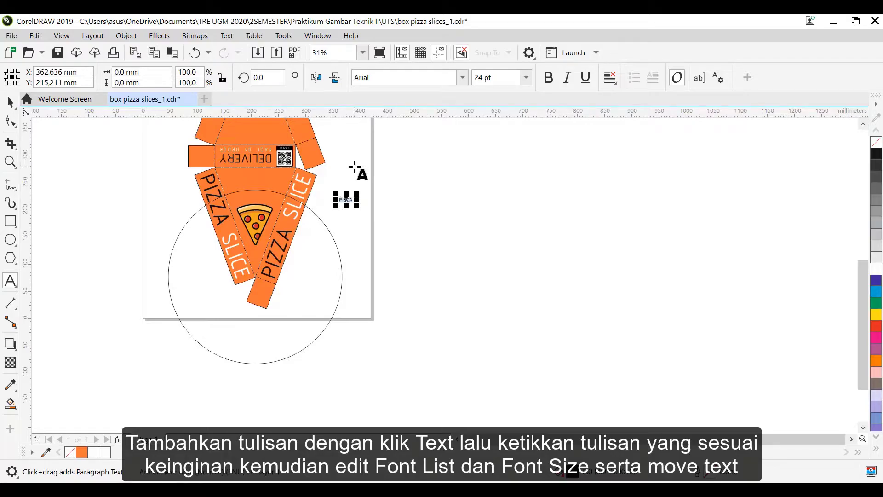
pyautogui.click(462, 77)
pyautogui.click(390, 183)
pyautogui.moveTo(474, 77); pyautogui.dragTo(486, 78)
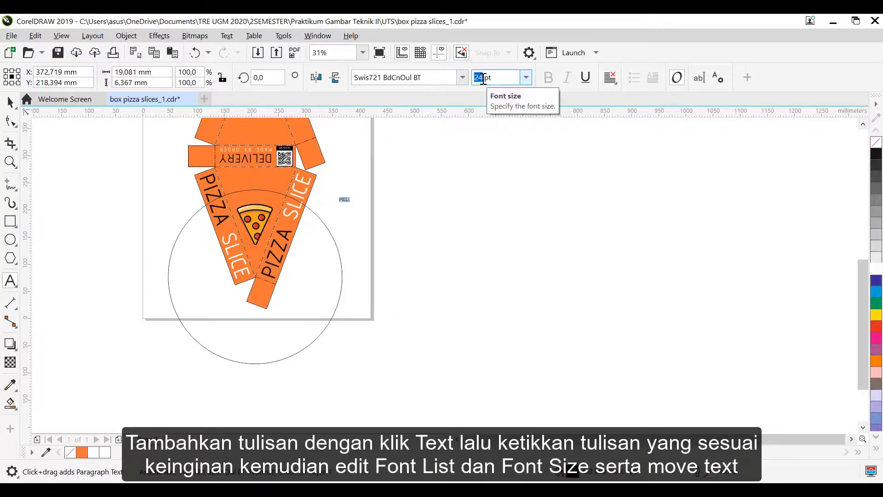
pyautogui.write('110')
pyautogui.press('Return')
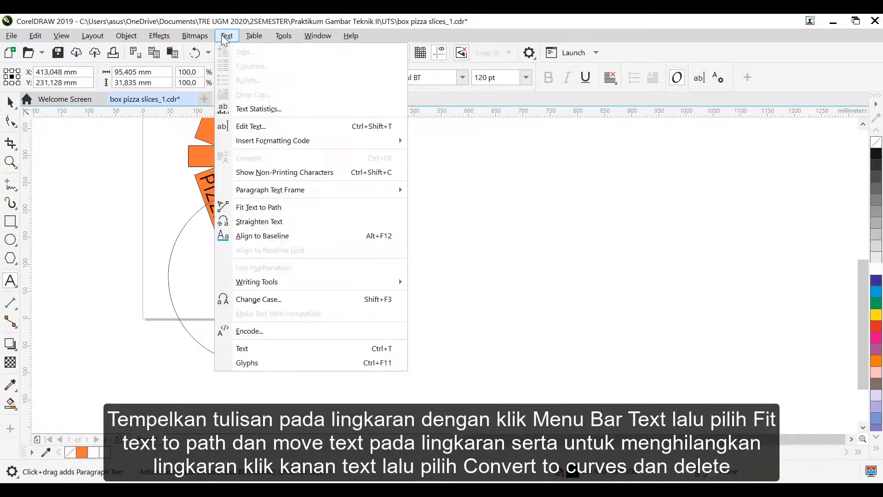
# Fit the outlined PIZZA text to the top of the circle, convert it to curves, and remove the circle
pyautogui.click(256, 205)
pyautogui.moveTo(267, 216); pyautogui.dragTo(254, 191)
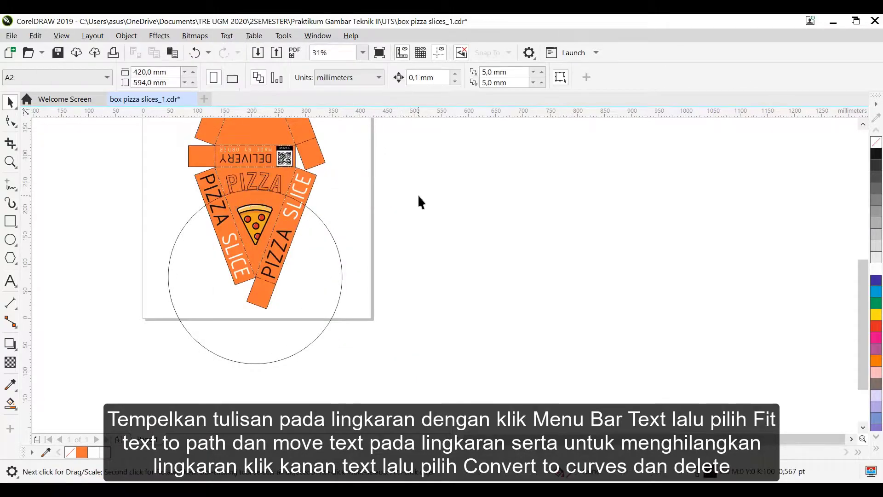
pyautogui.rightClick(340, 255)
pyautogui.click(270, 183)
pyautogui.hotkey('ctrl', 'q')
pyautogui.moveTo(325, 228); pyautogui.dragTo(490, 258)
# Draw a second circle, centre it on the lower panel's tip, and set its diameter to 280 mm
pyautogui.click(10, 239)
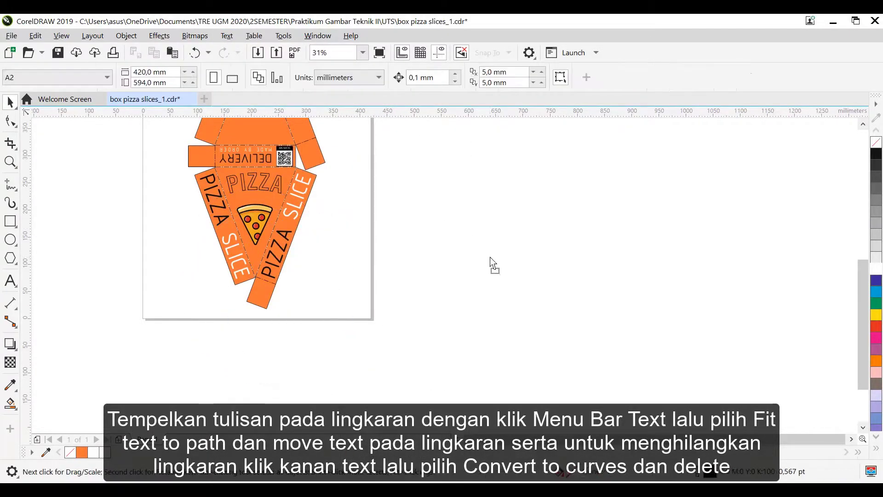
pyautogui.moveTo(253, 280)
pyautogui.mouseDown()
pyautogui.moveTo(368, 376)
pyautogui.moveTo(368, 392)
pyautogui.mouseUp()
pyautogui.doubleClick(133, 72)
pyautogui.write('250')
pyautogui.moveTo(128, 73); pyautogui.dragTo(119, 75)
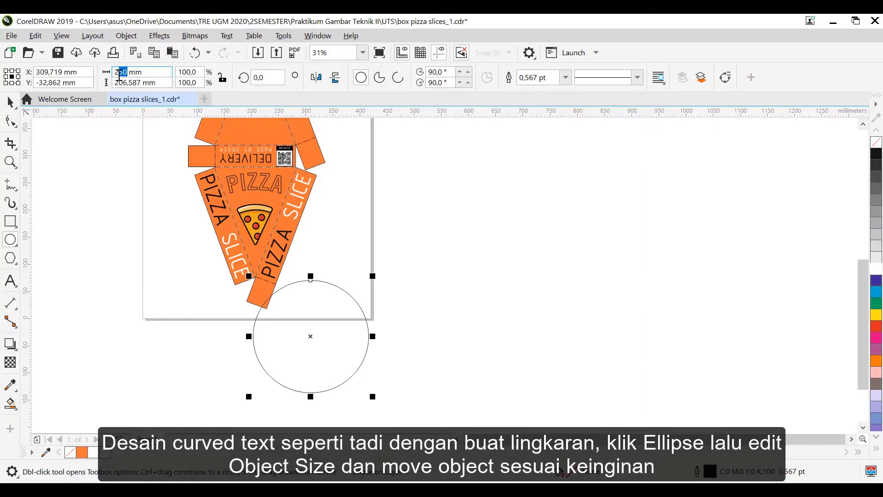
pyautogui.write('75')
pyautogui.press('Return')
pyautogui.moveTo(310, 337); pyautogui.dragTo(256, 275)
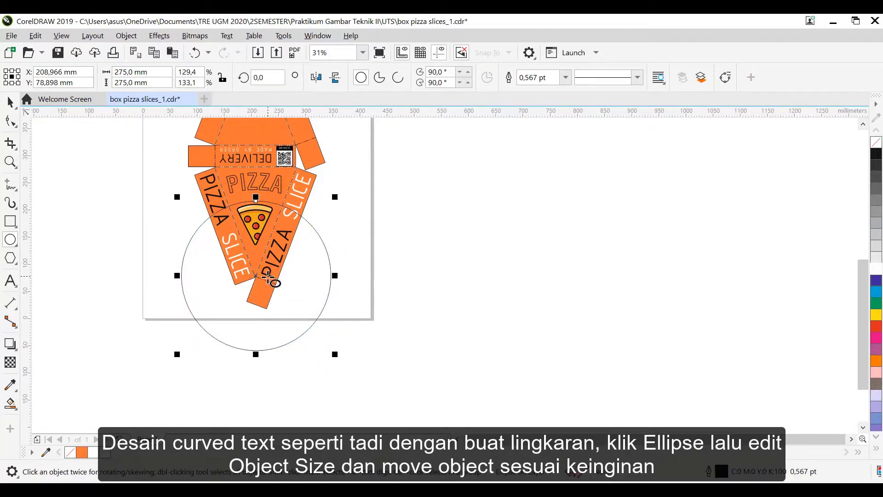
pyautogui.write('80')
pyautogui.press('Return')
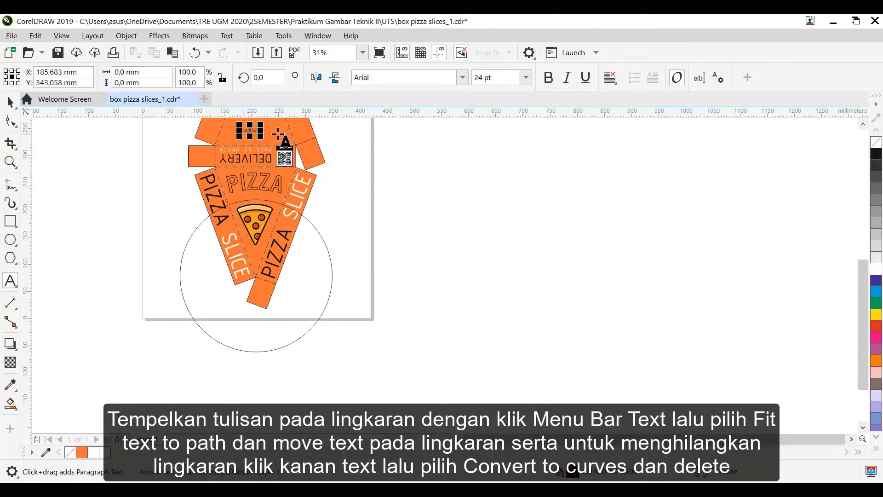
# Format the SLICE text above the centre panel as white SWLink at 30 pt
pyautogui.click(465, 82)
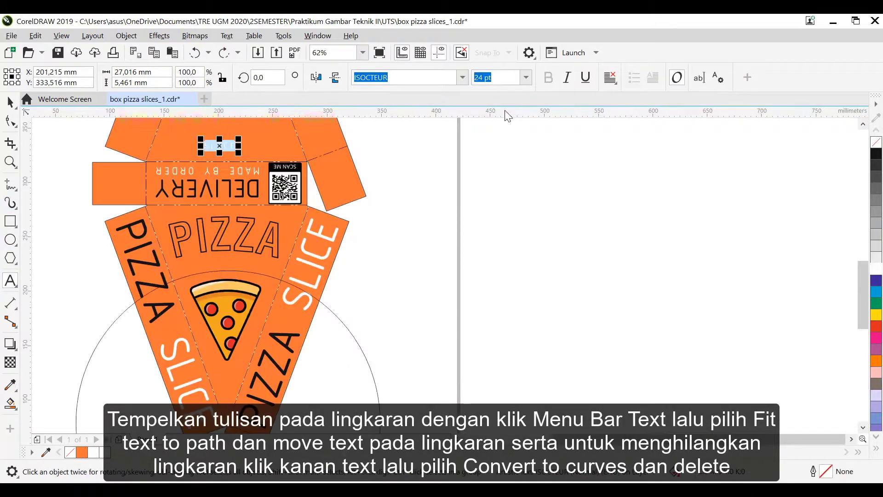
pyautogui.click(463, 77)
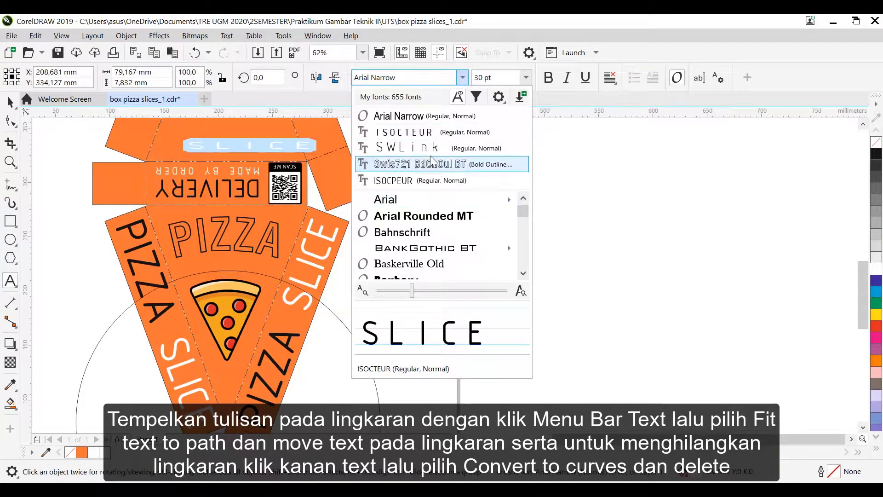
pyautogui.click(430, 148)
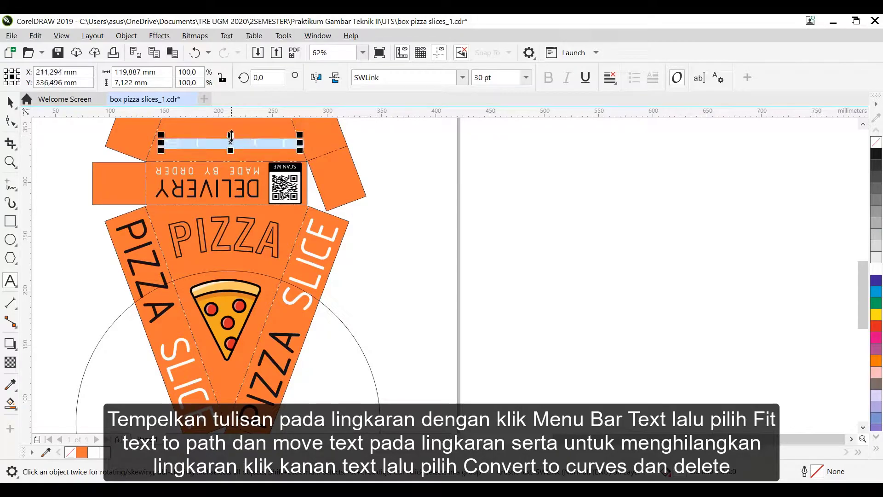
pyautogui.click(525, 77)
pyautogui.click(494, 240)
pyautogui.moveTo(328, 142); pyautogui.dragTo(309, 141)
pyautogui.moveTo(235, 151); pyautogui.dragTo(235, 148)
pyautogui.moveTo(474, 79); pyautogui.dragTo(485, 80)
pyautogui.write('30')
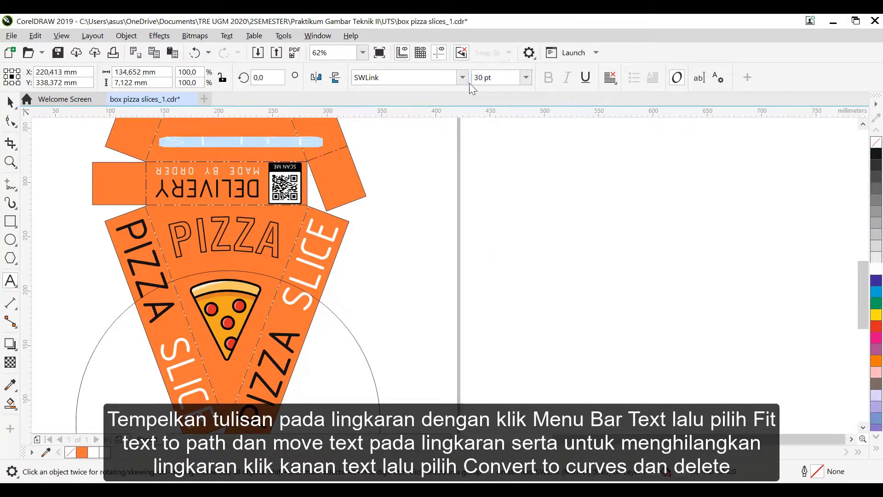
pyautogui.press('Return')
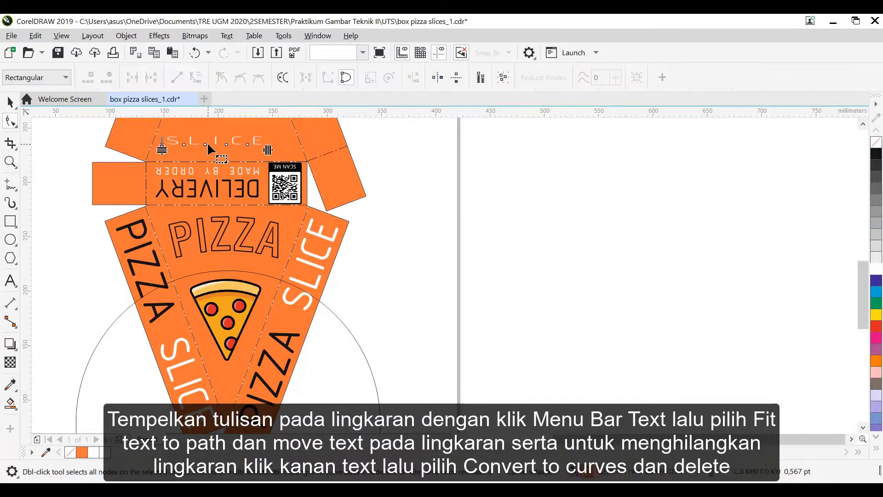
# Fit the white SLICE text to the top arc of the circle above the pizza image
pyautogui.click(556, 233)
pyautogui.doubleClick(176, 138)
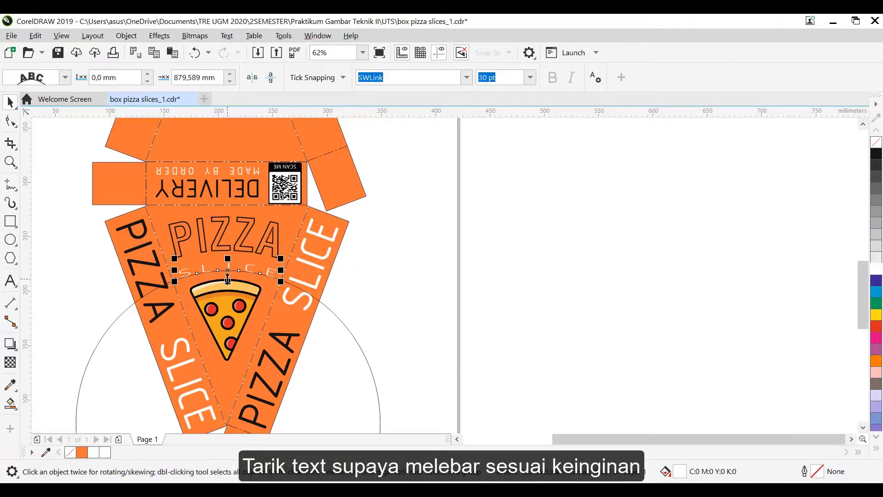
pyautogui.click(402, 260)
pyautogui.click(227, 267)
# Change the curved SLICE text's font to Swis721 LtCn BT and centre it on the arc beneath PIZZA
pyautogui.click(466, 77)
pyautogui.moveTo(512, 203)
pyautogui.click(607, 103)
pyautogui.moveTo(250, 268); pyautogui.dragTo(249, 252)
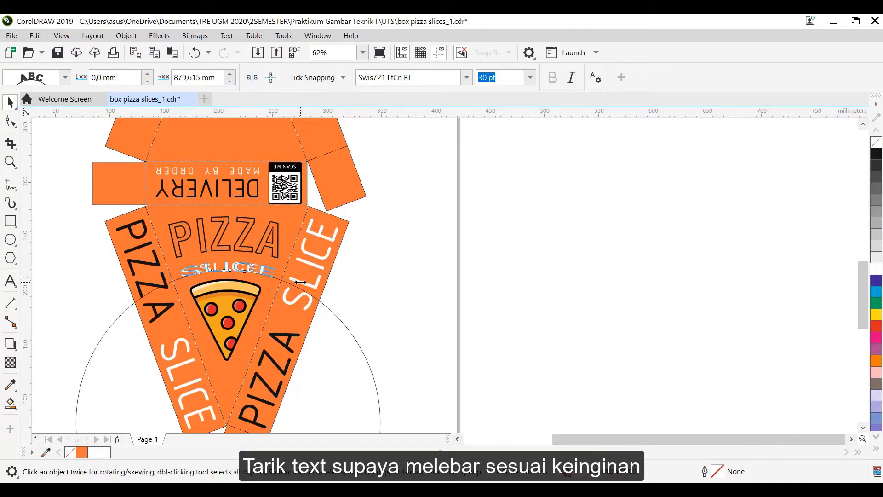
pyautogui.moveTo(298, 281); pyautogui.dragTo(229, 278)
# Enlarge the circle under SLICE to a 300 mm diameter, and delete it once the text is converted to curves
pyautogui.click(228, 277)
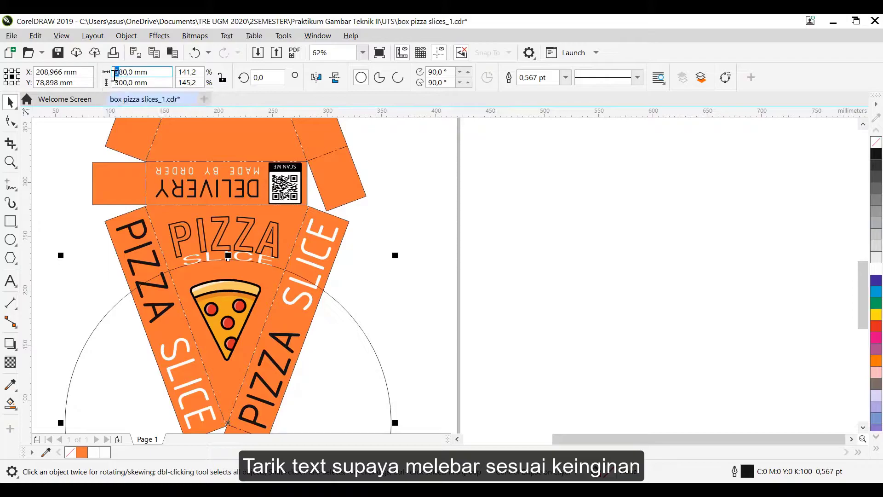
pyautogui.click(121, 72)
pyautogui.rightClick(233, 262)
pyautogui.click(350, 322)
pyautogui.press('Delete')
# Add the text EST. below the pizza image in bold Times New Roman
pyautogui.scroll(-2, 395, 317)
pyautogui.scroll(3, 356, 342)
pyautogui.press('F8')
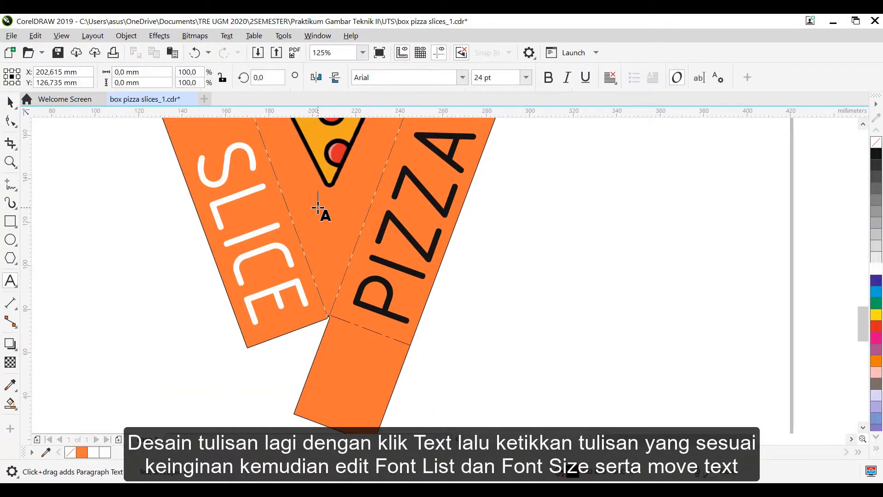
pyautogui.moveTo(318, 207); pyautogui.dragTo(358, 205)
pyautogui.click(462, 78)
pyautogui.moveTo(436, 232)
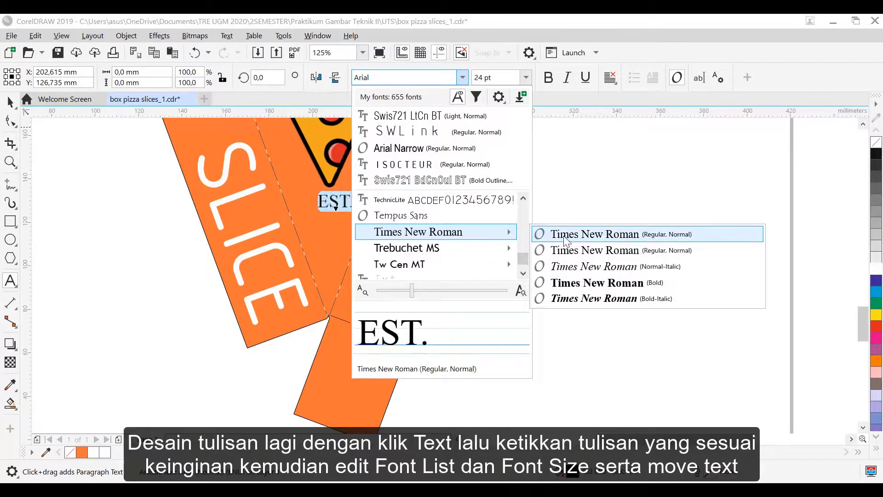
pyautogui.click(564, 285)
# Set the EST. text to 36 pt and centre it below the tip of the pizza image
pyautogui.click(525, 78)
pyautogui.click(483, 229)
pyautogui.click(14, 104)
pyautogui.moveTo(358, 189); pyautogui.dragTo(343, 195)
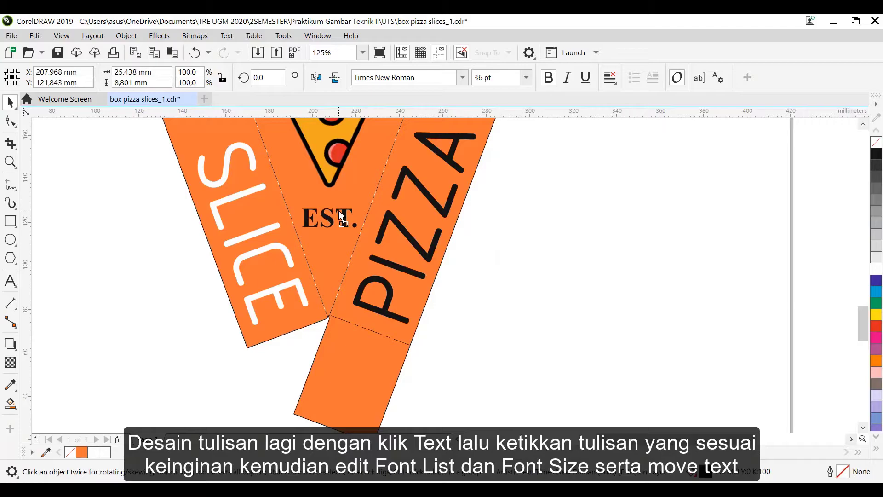
# Add the small white text 2021 directly beneath EST
pyautogui.press('F8')
pyautogui.click(318, 243)
pyautogui.click(462, 77)
pyautogui.click(505, 115)
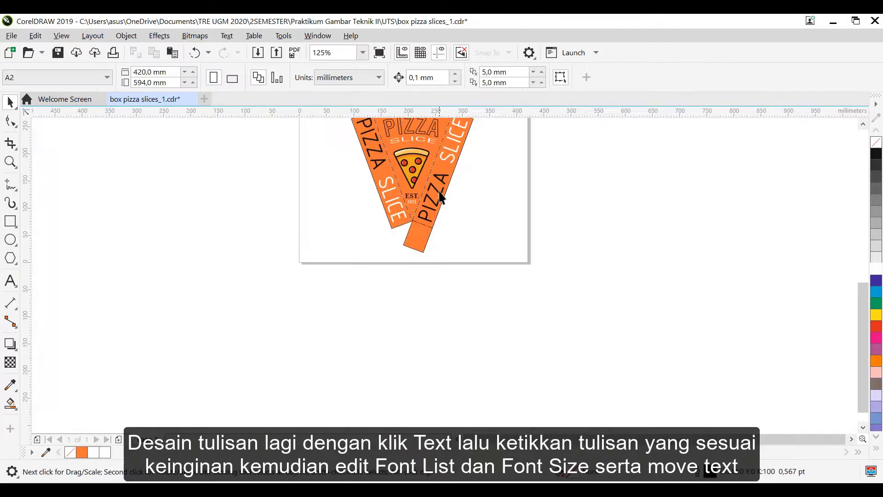
# Copy the blank upper triangular panel and create a new document for it
pyautogui.scroll(2, 612, 237)
pyautogui.click(612, 237)
pyautogui.hotkey('ctrl', 'c')
pyautogui.click(11, 36)
pyautogui.click(27, 52)
pyautogui.click(476, 375)
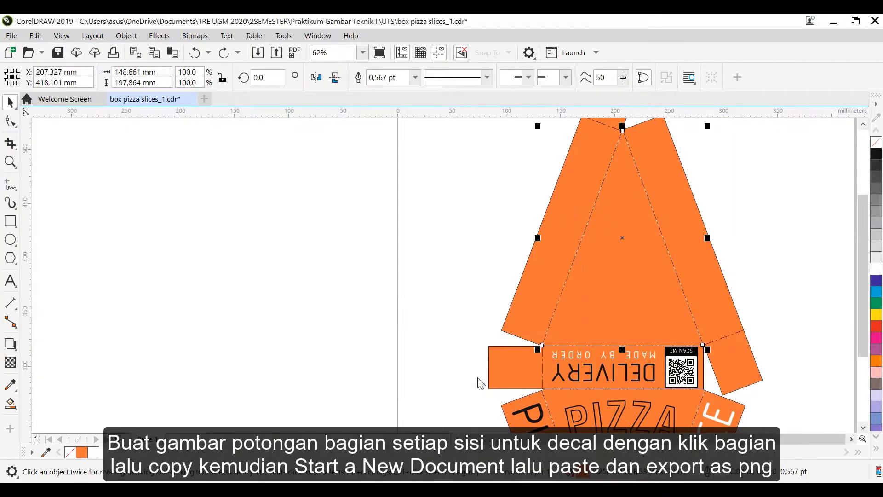
# Paste the triangular panel into the new document and position it on the page
pyautogui.rightClick(412, 223)
pyautogui.click(443, 319)
pyautogui.moveTo(439, 197); pyautogui.dragTo(439, 279)
# Export the triangular panel as a PNG named 1 and clear it from the page
pyautogui.click(11, 36)
pyautogui.click(27, 261)
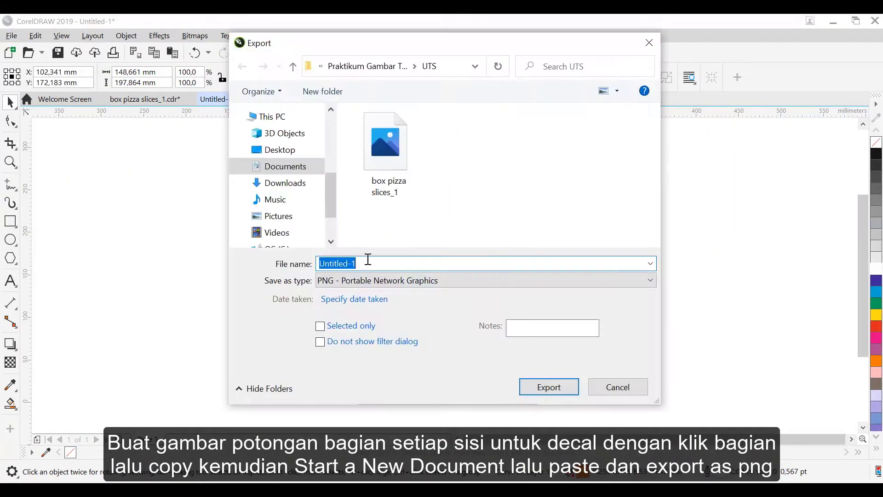
pyautogui.click(551, 385)
pyautogui.click(650, 410)
pyautogui.rightClick(443, 212)
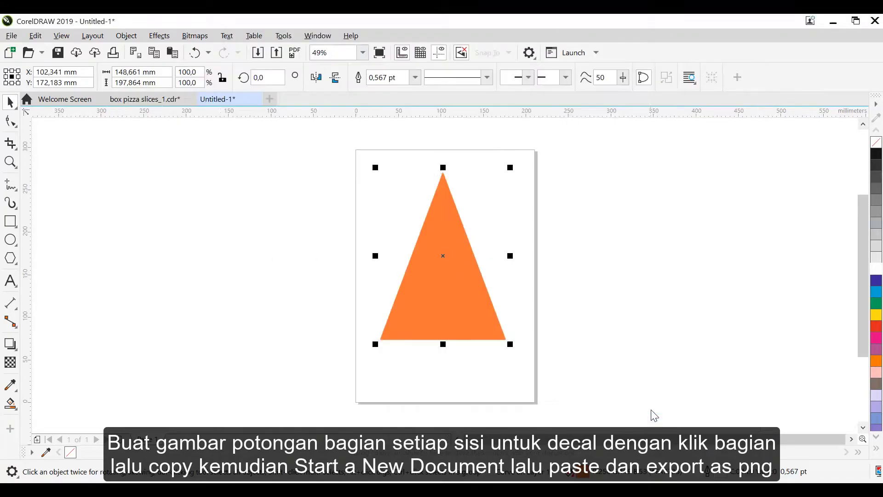
pyautogui.click(449, 198)
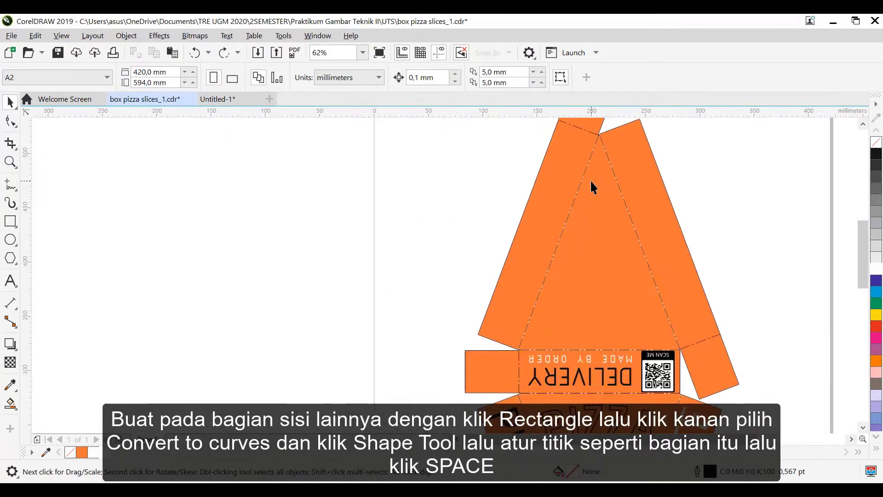
# In the box layout, draw a rectangle over the upper triangle's left side strip and convert it to curves
pyautogui.click(10, 221)
pyautogui.rightClick(538, 143)
pyautogui.moveTo(539, 373); pyautogui.dragTo(476, 371)
pyautogui.click(576, 139)
pyautogui.click(10, 121)
# Move the converted rectangle's nodes to the corners of the upper left side strip
pyautogui.moveTo(586, 380); pyautogui.dragTo(495, 362)
pyautogui.scroll(8, 560, 158)
pyautogui.scroll(-3, 308, 237)
pyautogui.scroll(3, 159, 183)
pyautogui.moveTo(308, 244); pyautogui.dragTo(295, 263)
pyautogui.moveTo(241, 280); pyautogui.dragTo(241, 281)
pyautogui.scroll(-6, 507, 237)
pyautogui.scroll(6, 465, 243)
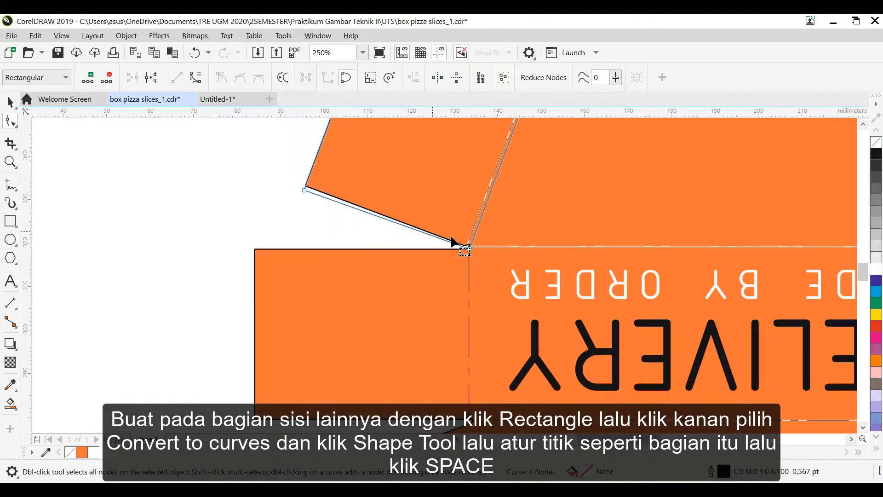
pyautogui.moveTo(525, 279); pyautogui.dragTo(505, 245)
# Fine-tune the traced outline's nodes until they sit exactly on the side strip's corners
pyautogui.scroll(-3, 408, 203)
pyautogui.scroll(3, 253, 246)
pyautogui.scroll(-2, 226, 172)
pyautogui.scroll(2, 230, 195)
pyautogui.moveTo(206, 205); pyautogui.dragTo(220, 161)
pyautogui.scroll(-2, 767, 373)
pyautogui.moveTo(590, 438); pyautogui.dragTo(605, 438)
pyautogui.moveTo(862, 265); pyautogui.dragTo(862, 268)
pyautogui.scroll(1, 320, 225)
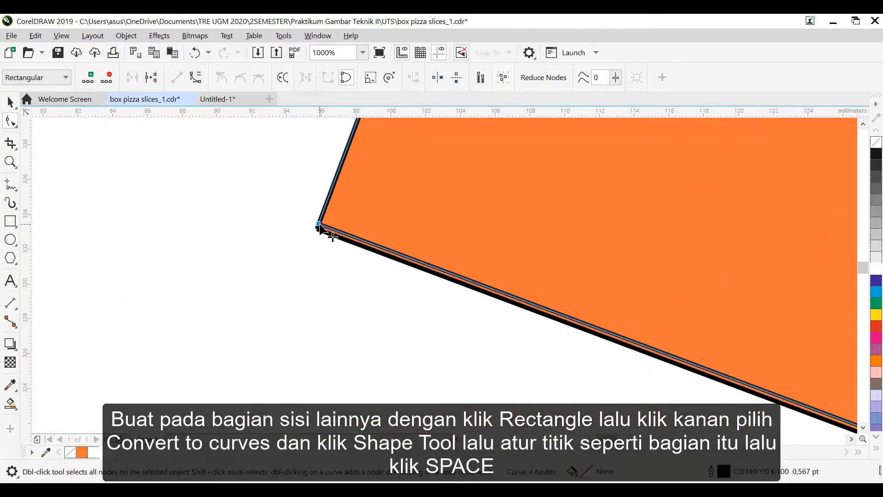
pyautogui.moveTo(321, 222); pyautogui.dragTo(322, 222)
pyautogui.scroll(-1, 615, 319)
pyautogui.scroll(1, 480, 277)
pyautogui.scroll(-1, 670, 350)
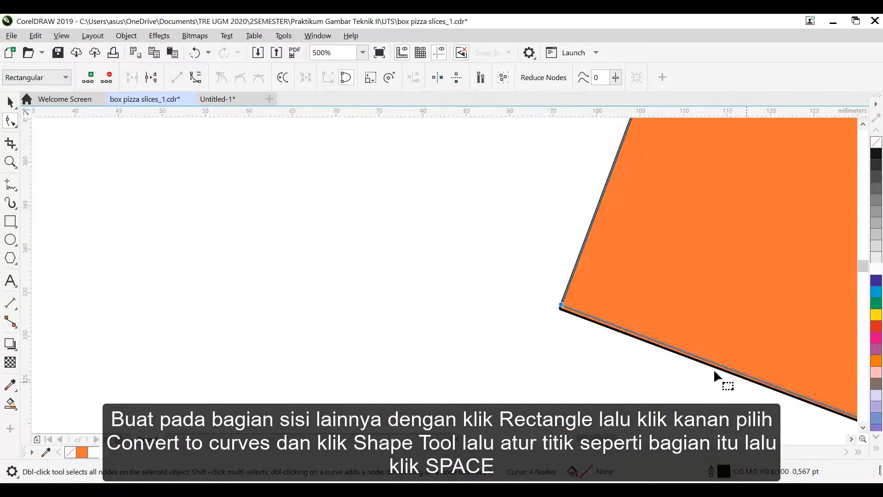
pyautogui.scroll(-1, 538, 379)
pyautogui.scroll(1, 707, 409)
pyautogui.scroll(2, 708, 396)
pyautogui.moveTo(73, 149); pyautogui.dragTo(72, 151)
pyautogui.scroll(-5, 547, 215)
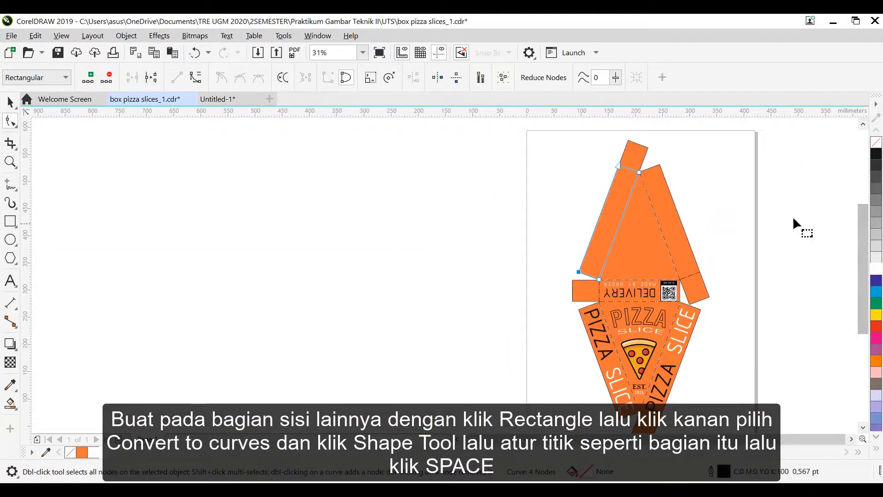
# Move the traced outline and the orange strip fill out of the layout, placing the outline over the fill
pyautogui.press('space')
pyautogui.moveTo(609, 222); pyautogui.dragTo(510, 225)
pyautogui.moveTo(608, 192); pyautogui.dragTo(565, 212)
pyautogui.scroll(2, 565, 213)
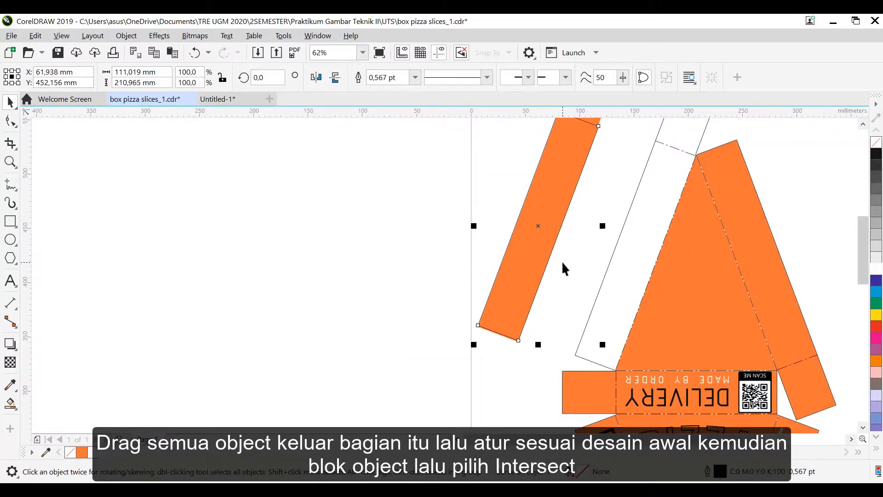
# Nudge the traced outline 0.1 mm right and 0.8 mm down to align it with the orange strip
pyautogui.scroll(1, 562, 261)
pyautogui.press('Right')
pyautogui.press('Down')
pyautogui.press('Down')
pyautogui.press('Down')
pyautogui.press('Down')
pyautogui.press('Down')
pyautogui.press('Down')
pyautogui.press('Down')
pyautogui.press('Down')
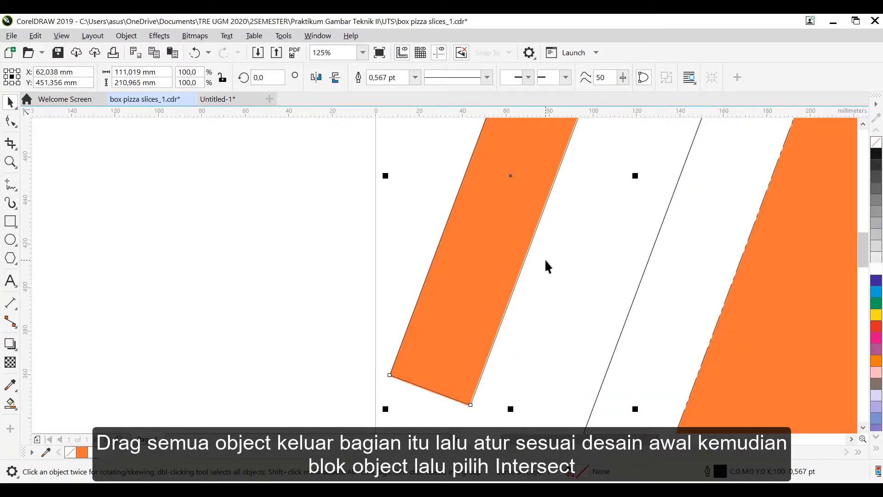
# Intersect the traced outline with the orange strip and move the outline and the cut piece aside
pyautogui.scroll(-4, 544, 258)
pyautogui.click(503, 171)
pyautogui.moveTo(503, 171); pyautogui.dragTo(576, 338)
pyautogui.click(436, 77)
pyautogui.moveTo(547, 261); pyautogui.dragTo(489, 245)
pyautogui.moveTo(539, 246); pyautogui.dragTo(434, 225)
# Copy the cut side strip into the Untitled-1 document and position it on the page
pyautogui.rightClick(434, 225)
pyautogui.click(467, 186)
pyautogui.click(235, 97)
pyautogui.rightClick(419, 234)
pyautogui.click(439, 275)
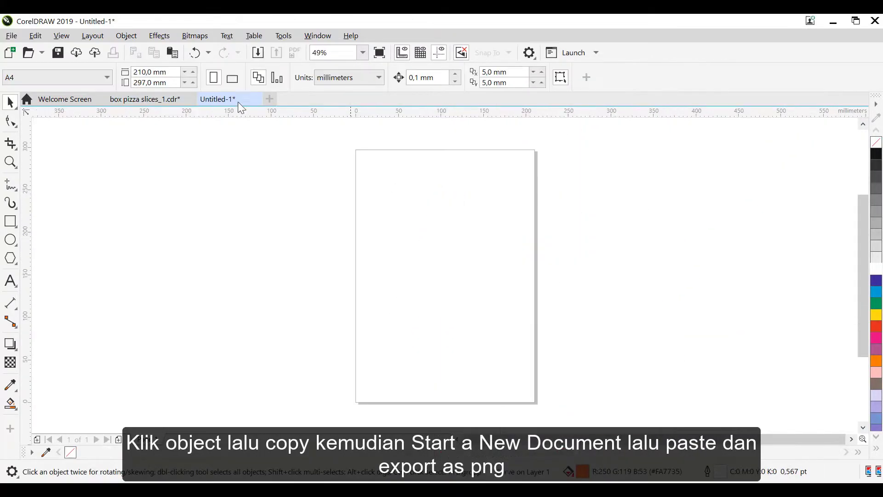
pyautogui.moveTo(133, 177); pyautogui.dragTo(425, 335)
# Export the side strip as a PNG named 2
pyautogui.click(11, 36)
pyautogui.click(28, 260)
pyautogui.write('2')
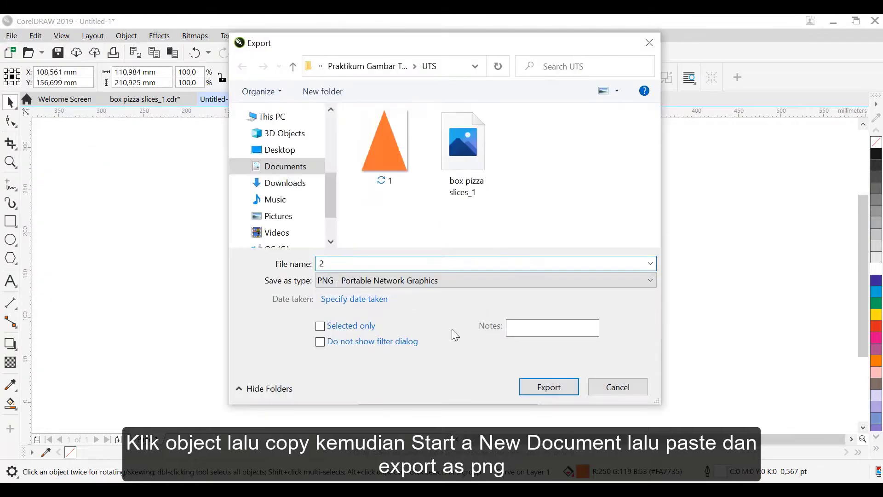
pyautogui.click(548, 387)
pyautogui.click(647, 407)
# In the box layout, delete the loose side strip outline and move the cut strip closer to the page
pyautogui.moveTo(405, 168); pyautogui.dragTo(500, 309)
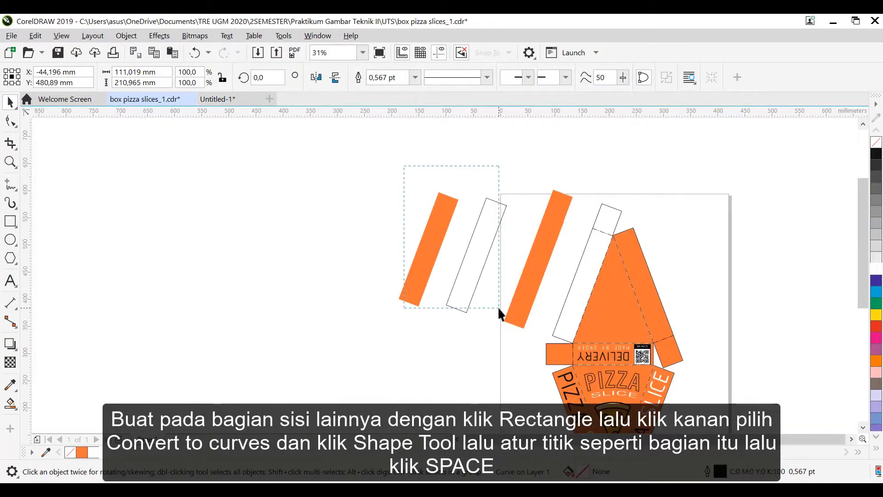
pyautogui.click(487, 249)
pyautogui.press('Delete')
pyautogui.moveTo(428, 249); pyautogui.dragTo(498, 247)
pyautogui.moveTo(564, 273); pyautogui.dragTo(493, 266)
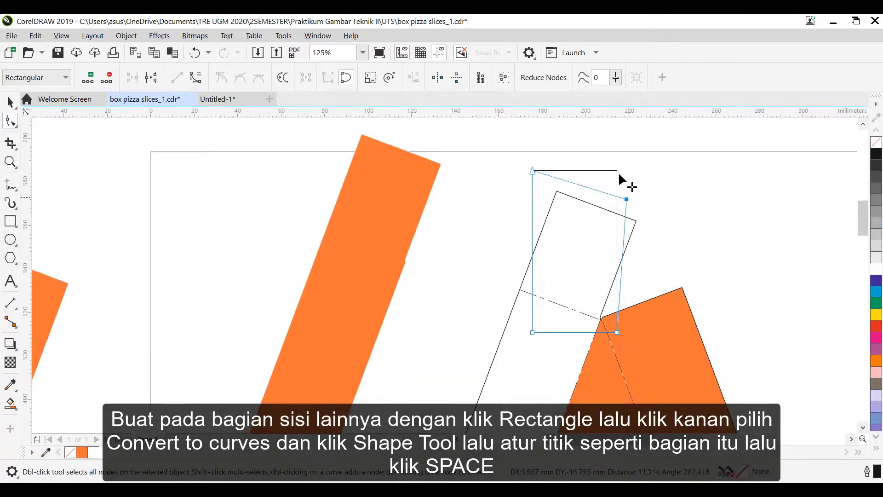
# Reshape the converted rectangle's nodes to match the corners of the small flap above the side strip
pyautogui.moveTo(600, 320); pyautogui.dragTo(601, 321)
pyautogui.scroll(3, 637, 209)
pyautogui.moveTo(607, 267); pyautogui.dragTo(620, 300)
pyautogui.scroll(-2, 292, 198)
pyautogui.scroll(4, 195, 161)
pyautogui.moveTo(254, 169); pyautogui.dragTo(607, 385)
# Align the flap outline's lower left node with the side strip's edge at the fold line
pyautogui.scroll(-4, 513, 272)
pyautogui.scroll(-2, 558, 386)
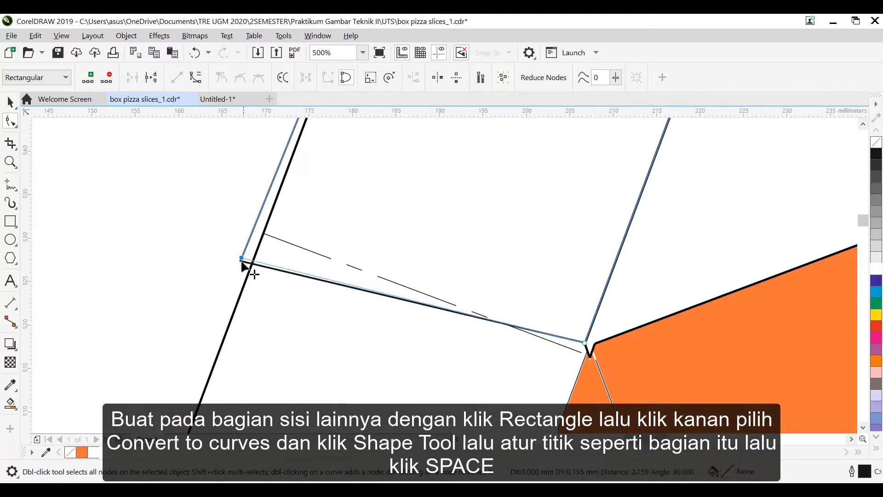
pyautogui.moveTo(266, 225); pyautogui.dragTo(266, 225)
pyautogui.scroll(3, 257, 208)
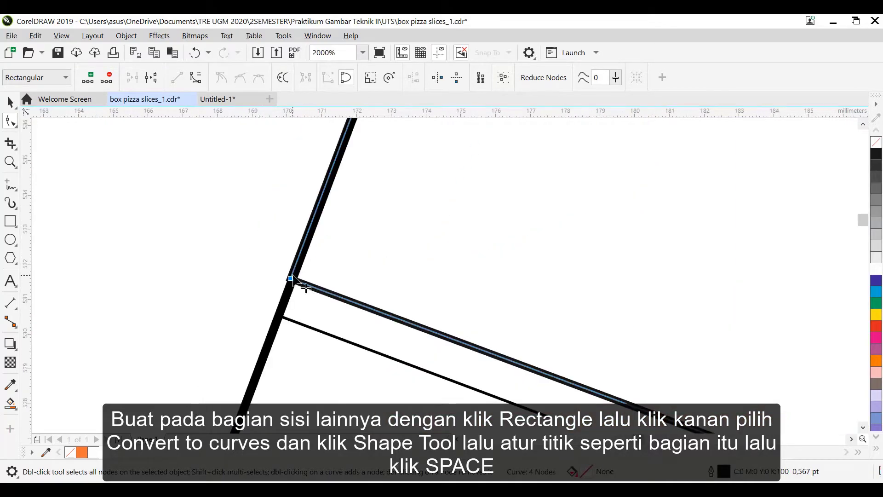
pyautogui.scroll(-2, 252, 174)
pyautogui.scroll(-6, 607, 387)
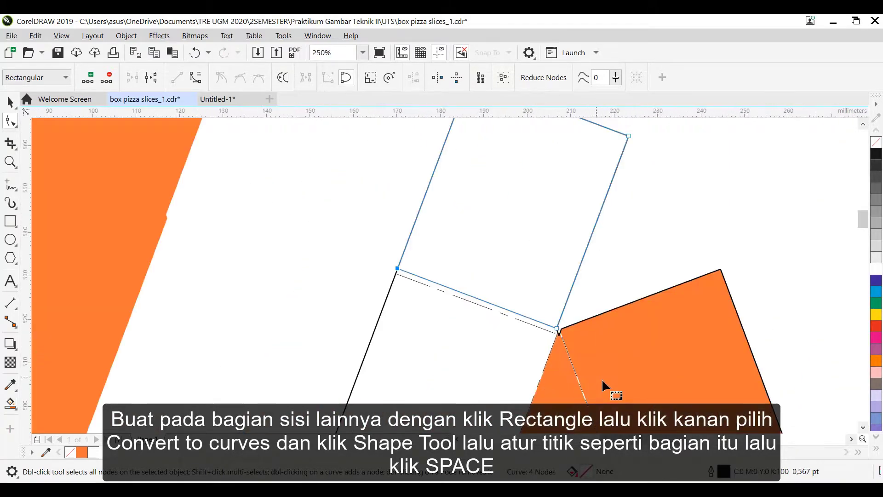
# Place the flap outline over the upper end of the orange strip and intersect the two shapes
pyautogui.press('space')
pyautogui.moveTo(530, 252); pyautogui.dragTo(335, 195)
pyautogui.scroll(2, 368, 124)
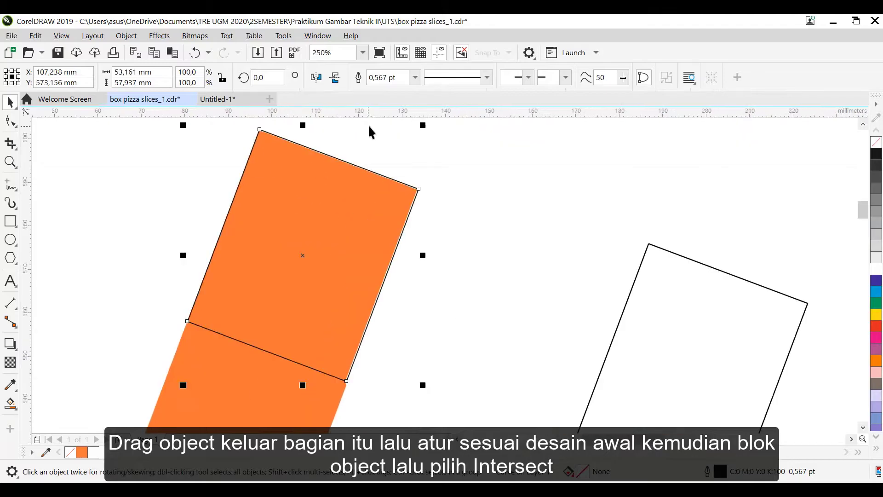
pyautogui.scroll(-6, 366, 126)
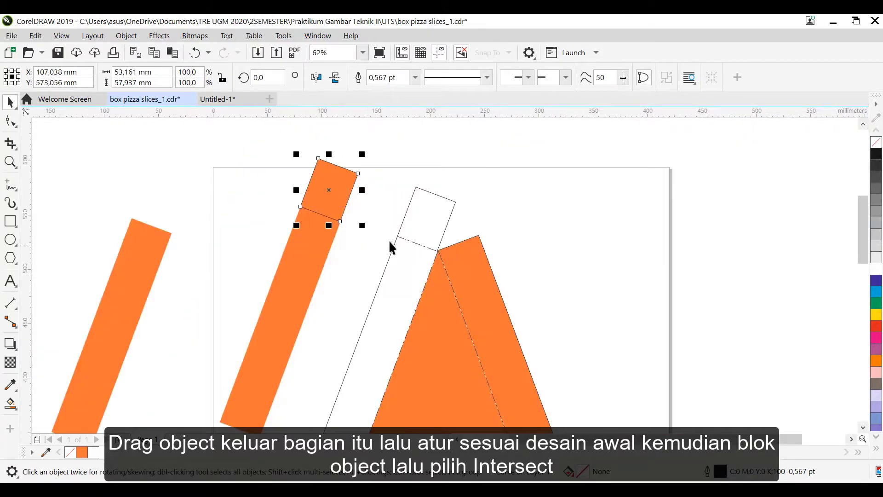
pyautogui.moveTo(250, 206); pyautogui.dragTo(329, 364)
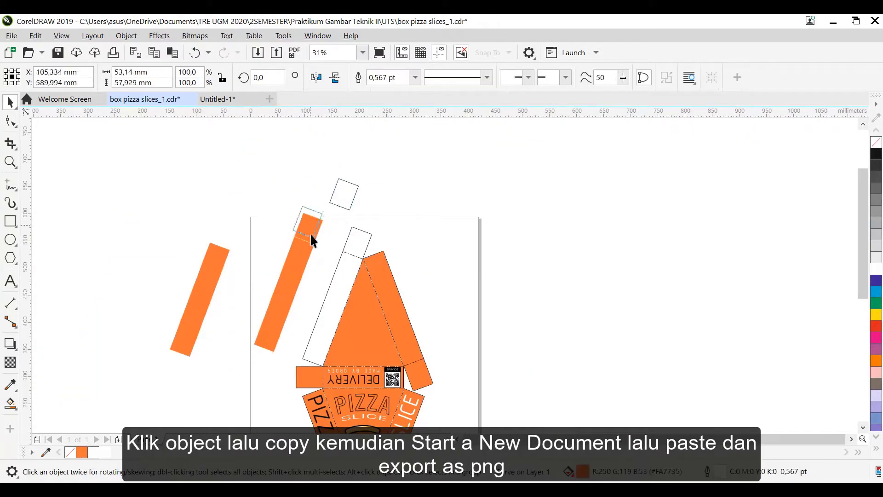
# Copy the cut flap piece into the Untitled-1 document and export it as a PNG
pyautogui.rightClick(298, 230)
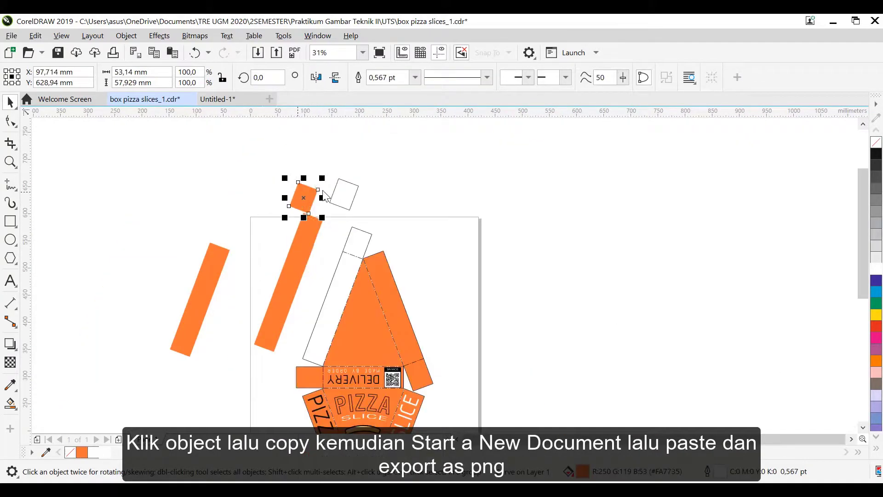
pyautogui.click(315, 186)
pyautogui.click(218, 98)
pyautogui.rightClick(388, 241)
pyautogui.click(424, 351)
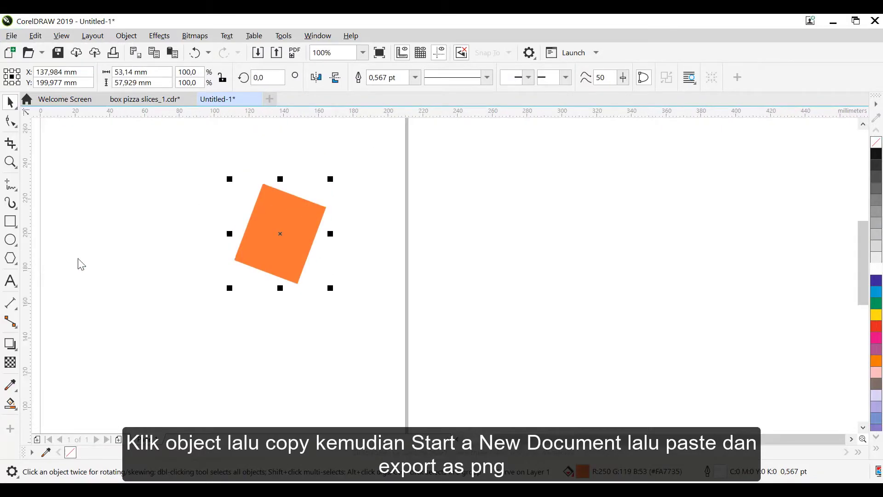
pyautogui.hotkey('ctrl', 'e')
pyautogui.click(547, 385)
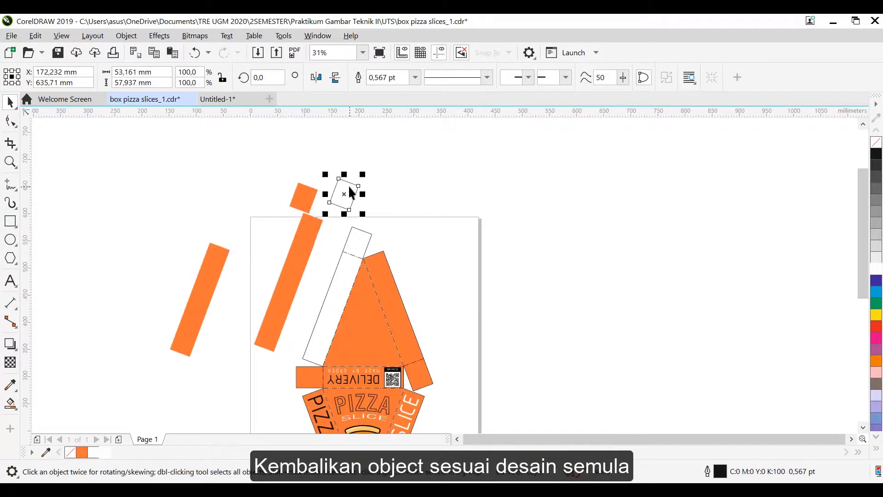
# Remove the leftover flap outline and move the orange strip back into its original place in the layout
pyautogui.moveTo(350, 192); pyautogui.dragTo(358, 248)
pyautogui.scroll(5, 358, 248)
pyautogui.press('Delete')
pyautogui.moveTo(120, 196); pyautogui.dragTo(315, 254)
pyautogui.click(465, 206)
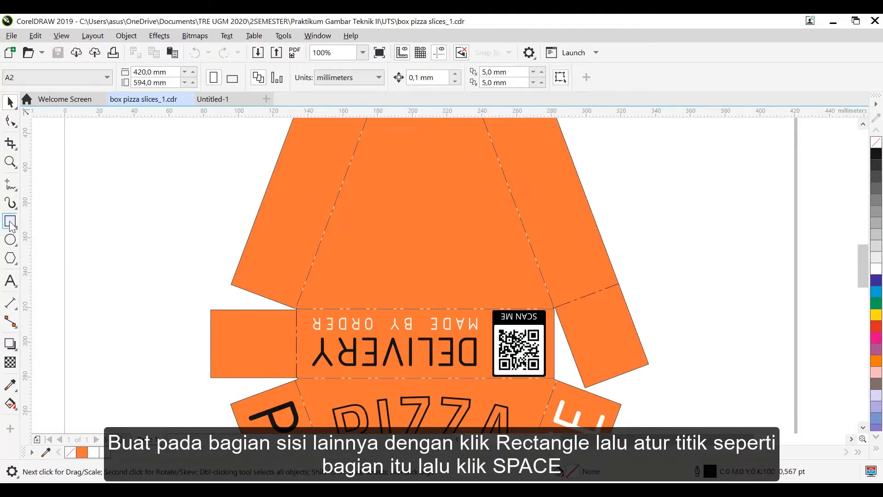
# Draw a rectangle about 39.9 mm high over the DELIVERY panel, fitting its upper and lower edges to the fold lines
pyautogui.moveTo(425, 310); pyautogui.dragTo(425, 307)
pyautogui.scroll(-1, 462, 319)
pyautogui.scroll(3, 460, 319)
pyautogui.moveTo(371, 288)
pyautogui.mouseDown()
pyautogui.moveTo(371, 296)
pyautogui.moveTo(370, 275)
pyautogui.mouseUp()
pyautogui.scroll(3, 385, 277)
pyautogui.moveTo(259, 295); pyautogui.dragTo(258, 335)
pyautogui.scroll(-6, 526, 392)
pyautogui.scroll(4, 519, 428)
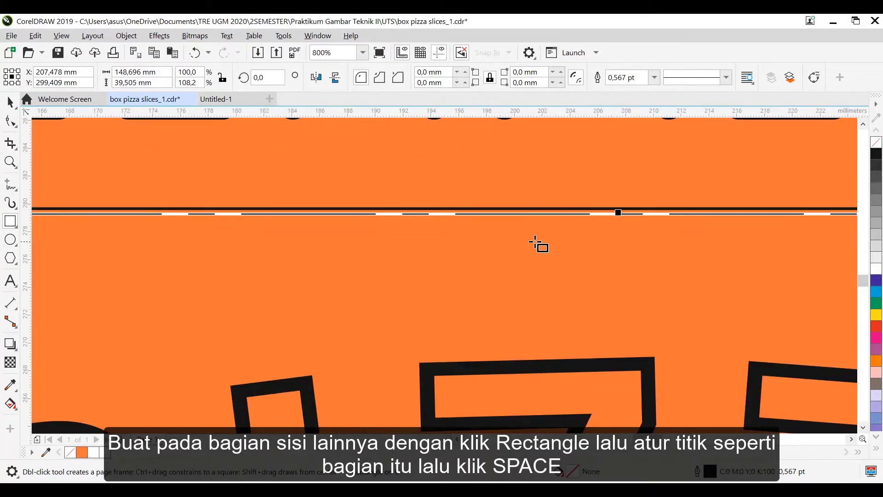
pyautogui.moveTo(619, 213); pyautogui.dragTo(619, 214)
# Fit the rectangle's side edges to the DELIVERY panel's left and right folds, about 148 mm apart
pyautogui.scroll(-2, 745, 148)
pyautogui.scroll(1, 821, 235)
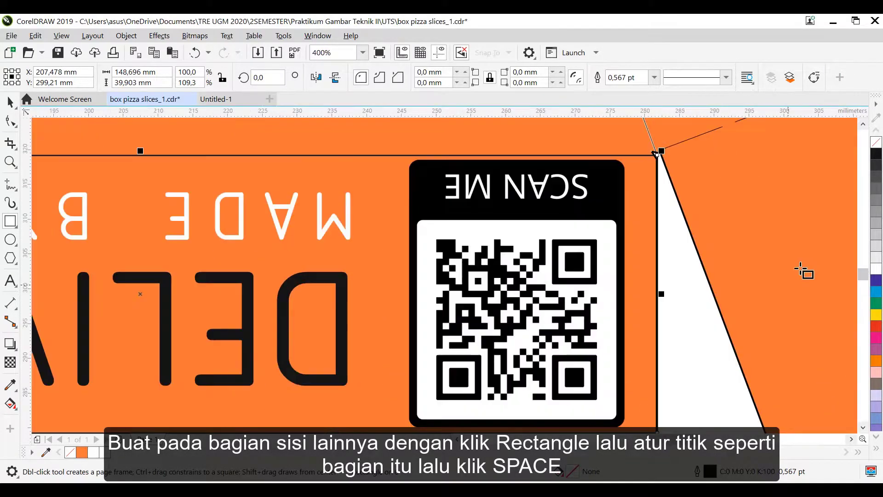
pyautogui.scroll(-2, 658, 295)
pyautogui.scroll(2, 478, 357)
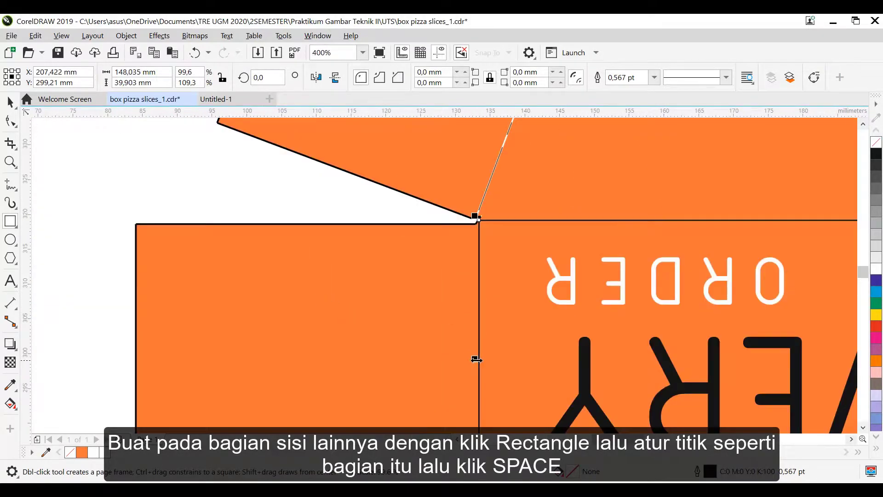
pyautogui.scroll(-3, 476, 360)
pyautogui.scroll(2, 592, 252)
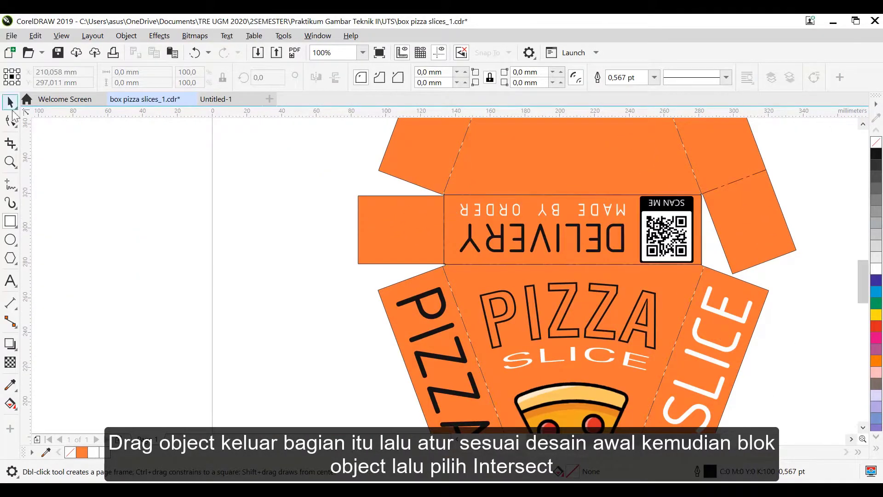
# Move the orange strip and the rectangle drawn for the DELIVERY panel out of the layout to the empty area beside it
pyautogui.click(10, 101)
pyautogui.moveTo(629, 246); pyautogui.dragTo(291, 243)
pyautogui.moveTo(445, 200); pyautogui.dragTo(121, 198)
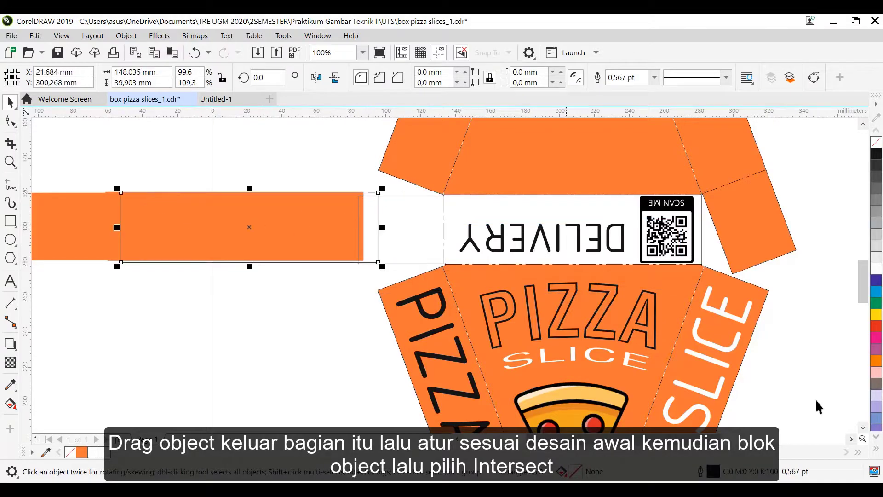
pyautogui.scroll(1, 156, 193)
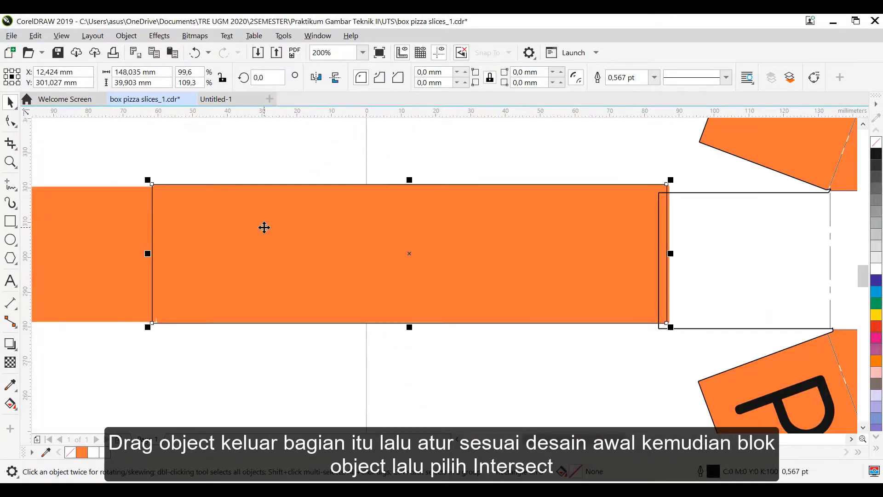
pyautogui.scroll(-2, 538, 256)
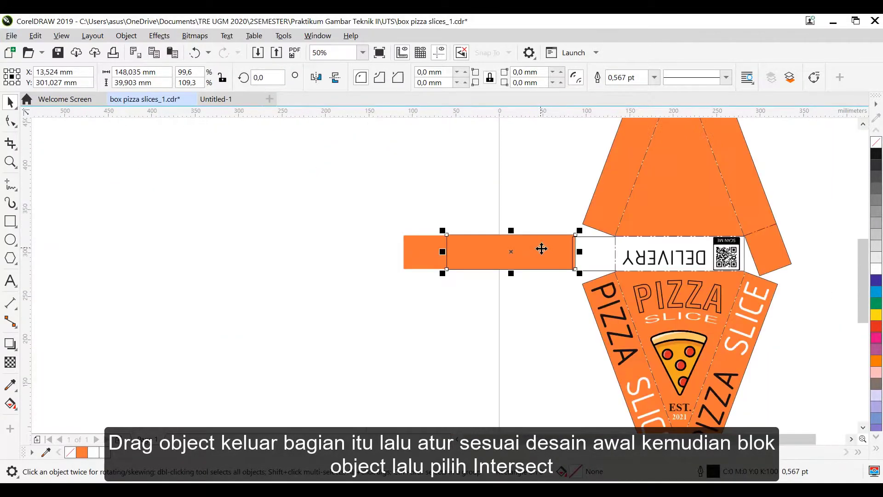
pyautogui.scroll(2, 538, 257)
pyautogui.moveTo(84, 189); pyautogui.dragTo(103, 201)
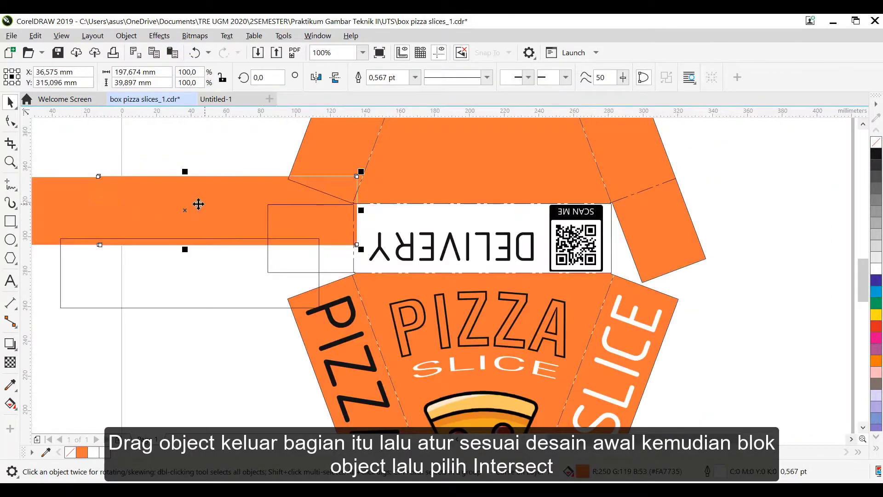
pyautogui.moveTo(207, 205); pyautogui.dragTo(124, 187)
# Move the MADE BY ORDER and DELIVERY texts and the SCAN ME QR code onto the pulled-out orange strip
pyautogui.scroll(-1, 138, 201)
pyautogui.scroll(1, 51, 194)
pyautogui.moveTo(514, 225); pyautogui.dragTo(178, 178)
pyautogui.click(529, 251)
pyautogui.moveTo(538, 254); pyautogui.dragTo(205, 208)
pyautogui.moveTo(662, 246); pyautogui.dragTo(326, 202)
pyautogui.scroll(1, 327, 241)
pyautogui.moveTo(502, 209); pyautogui.dragTo(490, 202)
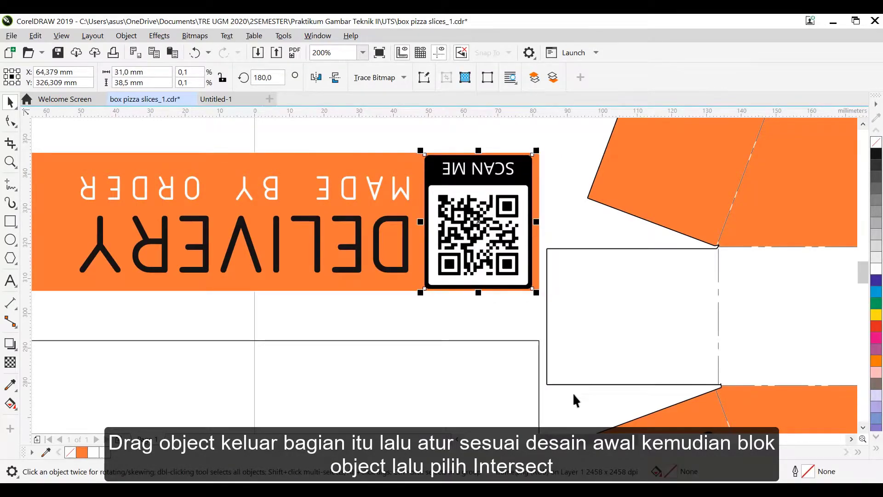
# Shift the two texts to their original spacing from the QR code and group them with the strip and code
pyautogui.keyDown('ctrl'); pyautogui.hscroll(-2, 406, 309); pyautogui.keyUp('ctrl')
pyautogui.click(487, 188)
pyautogui.moveTo(442, 240); pyautogui.dragTo(423, 239)
pyautogui.moveTo(441, 188); pyautogui.dragTo(423, 186)
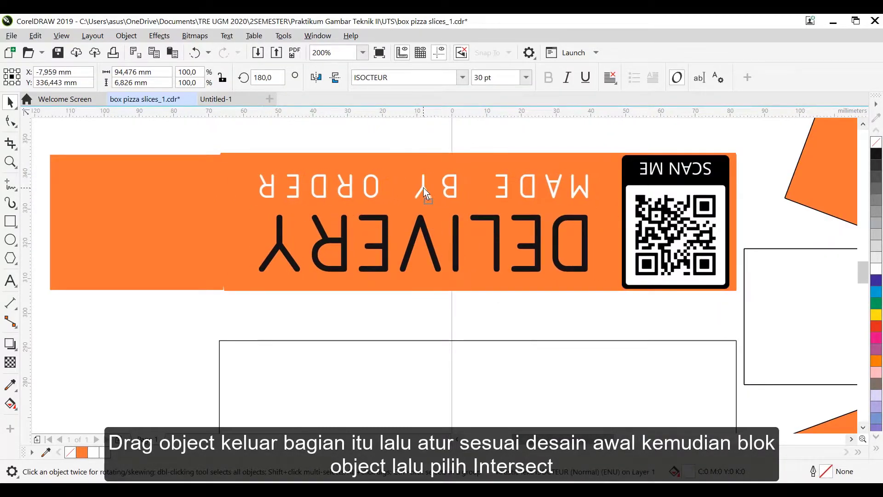
pyautogui.click(731, 314)
pyautogui.moveTo(41, 140); pyautogui.dragTo(750, 315)
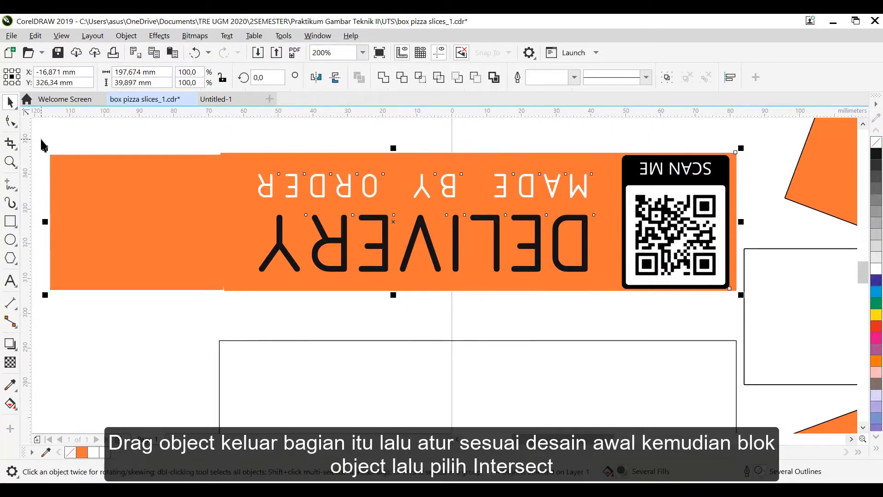
# Position the empty rectangle over the DELIVERY section of the orange strip, matching its upper and lower edges
pyautogui.moveTo(616, 362); pyautogui.dragTo(616, 174)
pyautogui.press('Up')
pyautogui.press('Up')
pyautogui.press('Up')
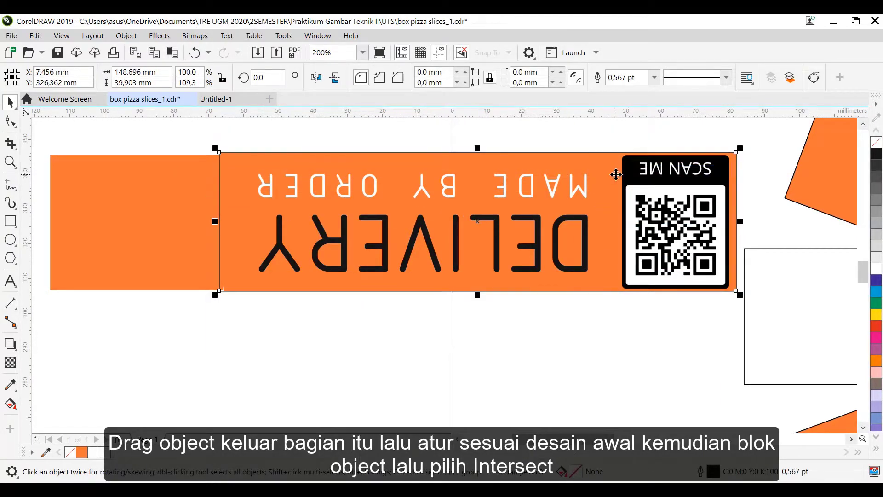
# Fit the rectangle's side edges just inside the DELIVERY section, making it about 147 mm wide
pyautogui.scroll(1, 656, 162)
pyautogui.moveTo(821, 280); pyautogui.dragTo(819, 280)
pyautogui.scroll(1, 801, 171)
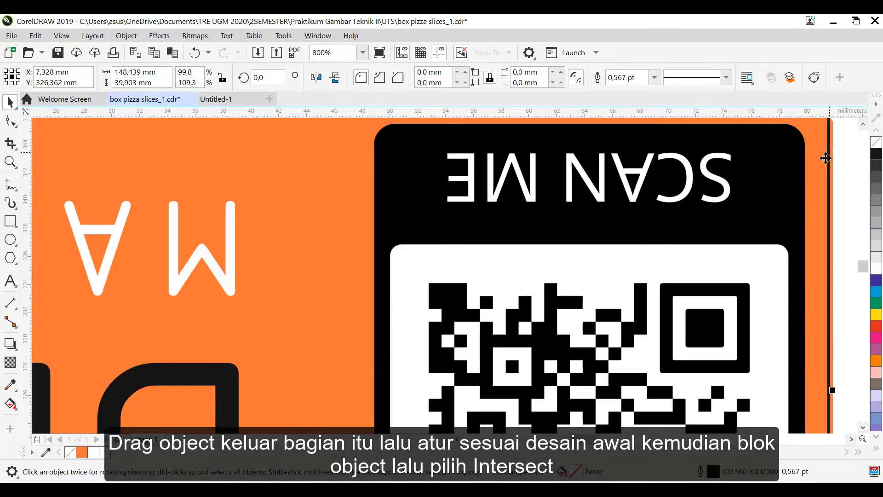
pyautogui.moveTo(814, 181); pyautogui.dragTo(799, 224, button='middle')
pyautogui.scroll(1, 823, 173)
pyautogui.scroll(-2, 821, 215)
pyautogui.moveTo(820, 334); pyautogui.dragTo(816, 335)
pyautogui.scroll(1, 827, 242)
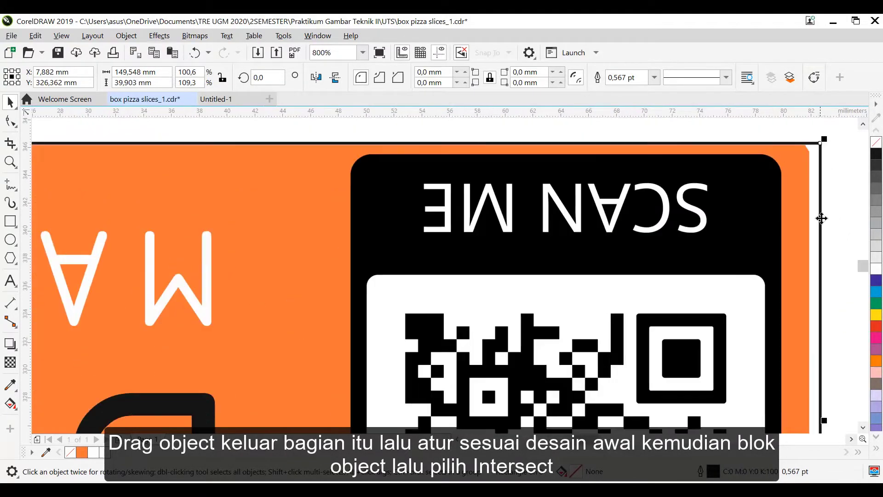
pyautogui.scroll(-3, 808, 418)
pyautogui.scroll(2, 280, 393)
pyautogui.moveTo(254, 383); pyautogui.dragTo(260, 352, button='middle')
pyautogui.moveTo(207, 266); pyautogui.dragTo(219, 267)
# Intersect the rectangle with the DELIVERY strip and move the rectangle and the cut piece clear of the strip
pyautogui.scroll(-2, 322, 301)
pyautogui.moveTo(414, 218); pyautogui.dragTo(334, 180, button='middle')
pyautogui.moveTo(473, 302); pyautogui.dragTo(209, 207)
pyautogui.click(471, 318)
pyautogui.hotkey('ctrl', 'z')
pyautogui.moveTo(476, 296); pyautogui.dragTo(95, 193)
pyautogui.click(159, 179)
pyautogui.moveTo(476, 310); pyautogui.dragTo(476, 305)
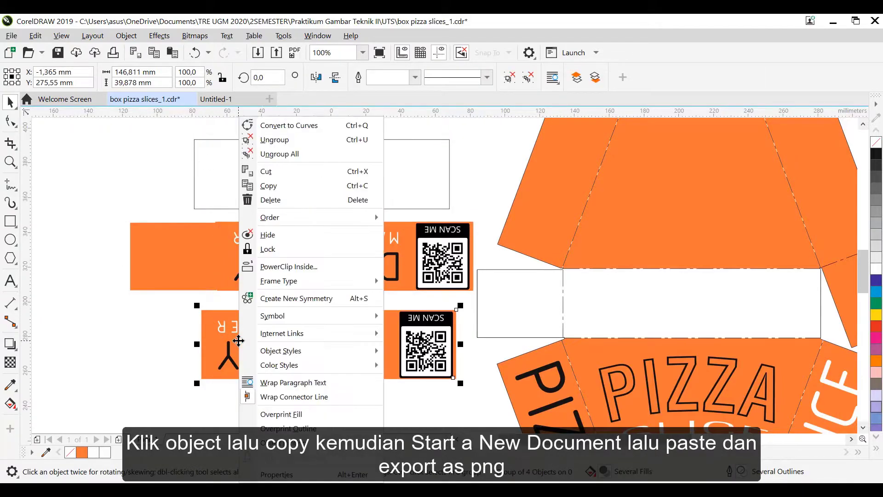
# Copy the cut DELIVERY piece into the Untitled-1 document, replacing the earlier piece, and place it on the page
pyautogui.click(276, 183)
pyautogui.click(216, 99)
pyautogui.press('Delete')
pyautogui.hotkey('ctrl', 'v')
pyautogui.moveTo(291, 297); pyautogui.dragTo(467, 285)
# Export the DELIVERY piece as a transparent PNG named 4 in the UTS folder
pyautogui.click(12, 36)
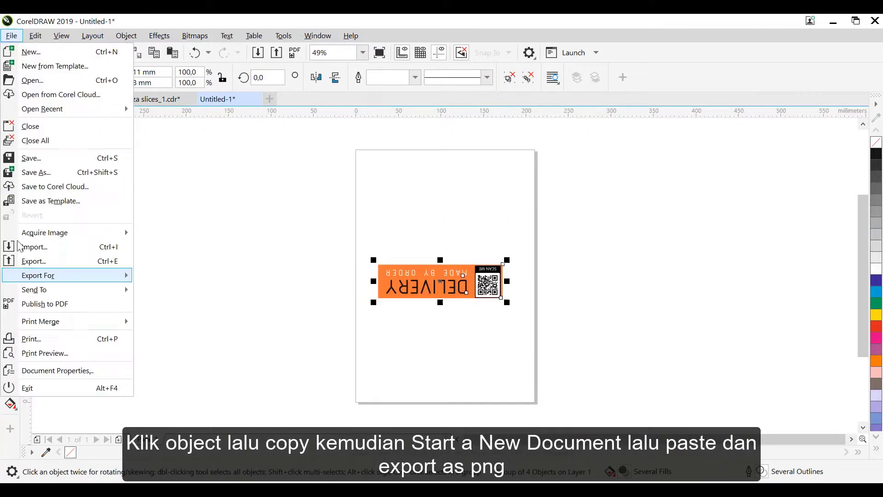
pyautogui.click(33, 261)
pyautogui.click(413, 74)
pyautogui.click(430, 187)
pyautogui.click(376, 288)
pyautogui.click(357, 33)
pyautogui.moveTo(368, 272); pyautogui.dragTo(297, 280)
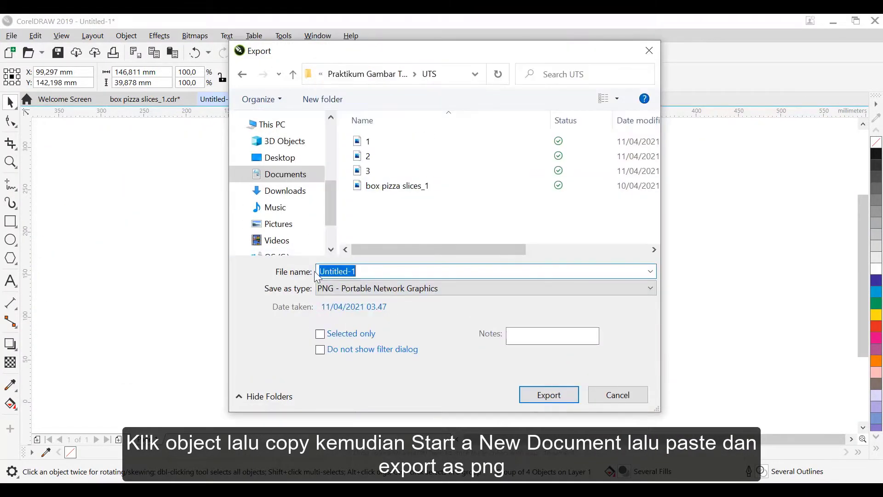
pyautogui.write('4')
pyautogui.press('Return')
pyautogui.click(658, 405)
# Return to the box pizza slices_1 document and delete the cut DELIVERY piece below the strip
pyautogui.rightClick(426, 248)
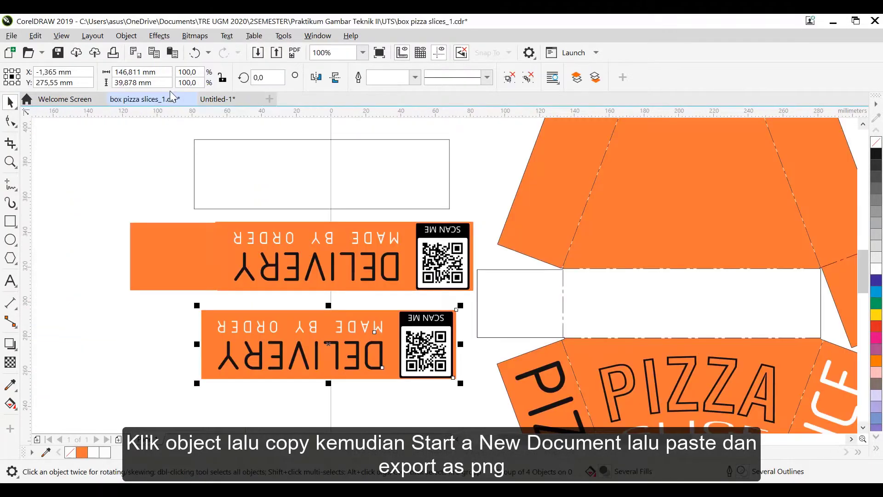
pyautogui.rightClick(262, 327)
pyautogui.click(295, 233)
# Draw a rectangle about 48.2 by 39.2 mm over the empty side flap next to the DELIVERY panel
pyautogui.click(13, 224)
pyautogui.scroll(-1, 504, 304)
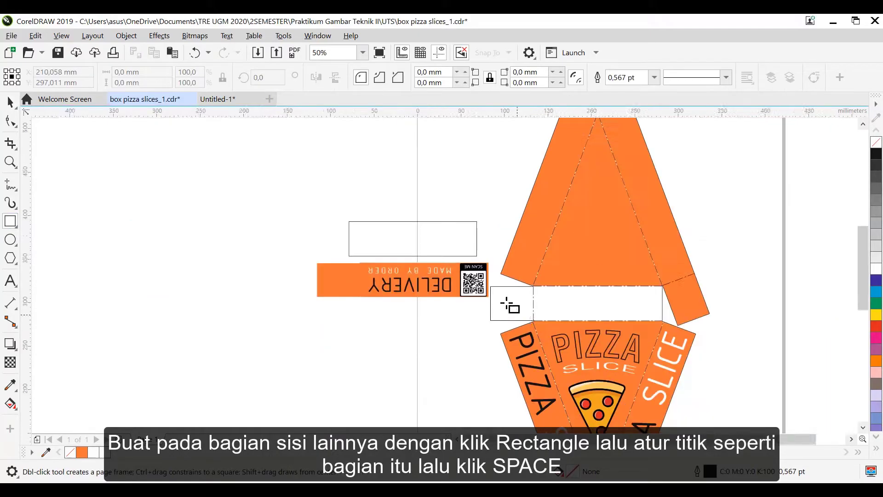
pyautogui.scroll(3, 510, 304)
pyautogui.moveTo(328, 156); pyautogui.dragTo(668, 385)
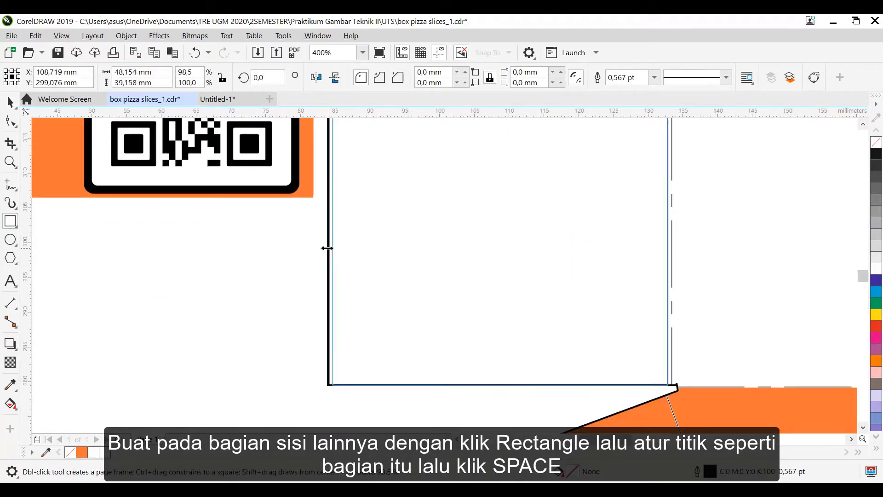
pyautogui.moveTo(324, 248); pyautogui.dragTo(324, 248)
pyautogui.scroll(-1, 675, 199)
pyautogui.scroll(1, 595, 154)
pyautogui.moveTo(758, 294); pyautogui.dragTo(754, 294)
pyautogui.scroll(1, 753, 184)
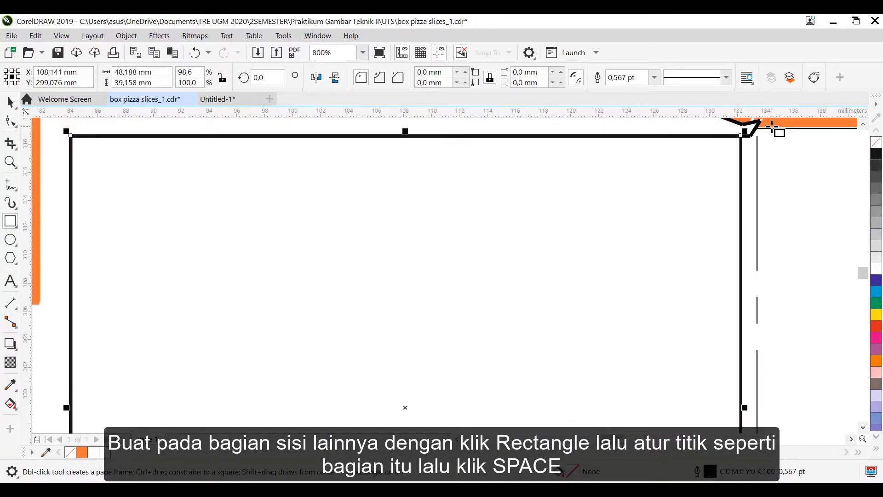
pyautogui.scroll(-2, 755, 408)
pyautogui.moveTo(862, 264); pyautogui.dragTo(863, 272)
# Move the flap rectangle over the plain end of the pulled-out DELIVERY strip
pyautogui.moveTo(668, 287); pyautogui.dragTo(205, 295)
pyautogui.moveTo(238, 308); pyautogui.dragTo(567, 310, button='middle')
pyautogui.moveTo(534, 297); pyautogui.dragTo(306, 193)
pyautogui.press('Escape')
pyautogui.scroll(-1, 344, 194)
pyautogui.press('space')
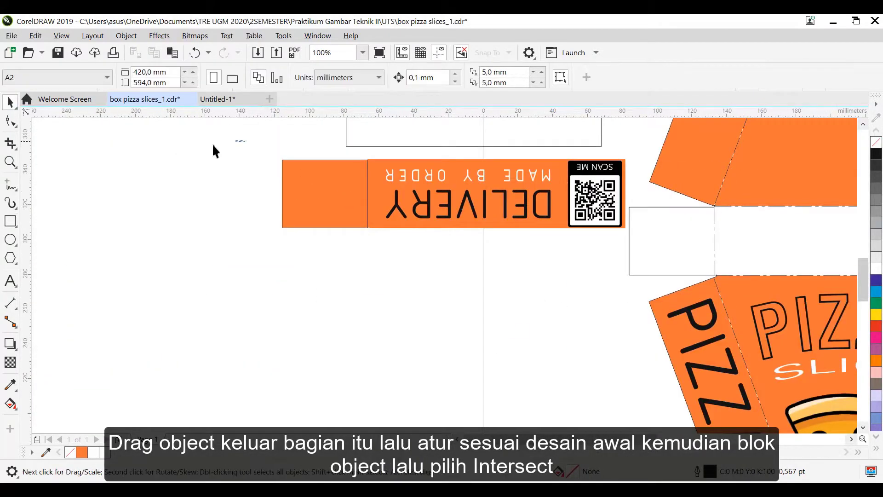
# Intersect the flap rectangle with the strip and pull the resulting plain orange piece out
pyautogui.moveTo(177, 146); pyautogui.dragTo(628, 254)
pyautogui.click(454, 78)
pyautogui.moveTo(325, 193); pyautogui.dragTo(278, 263)
pyautogui.moveTo(342, 214); pyautogui.dragTo(239, 199)
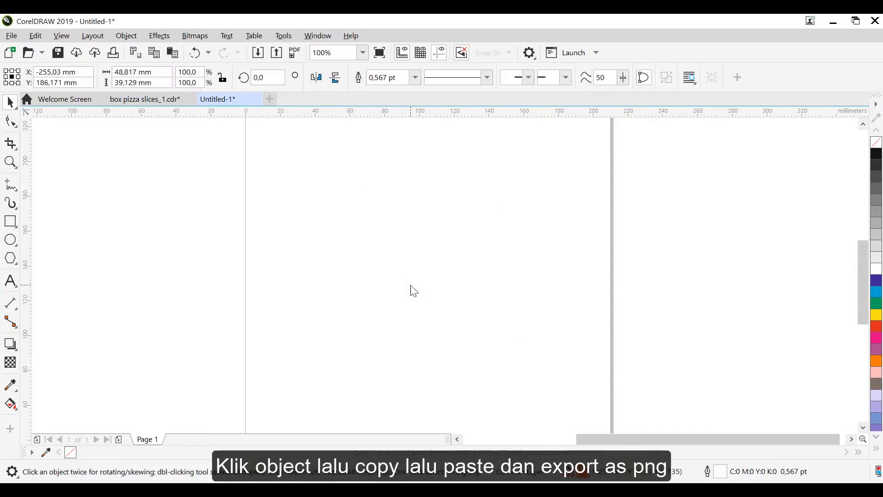
# Export the plain orange flap piece from Untitled-1 as a transparent RGB PNG named 5
pyautogui.click(12, 35)
pyautogui.click(35, 262)
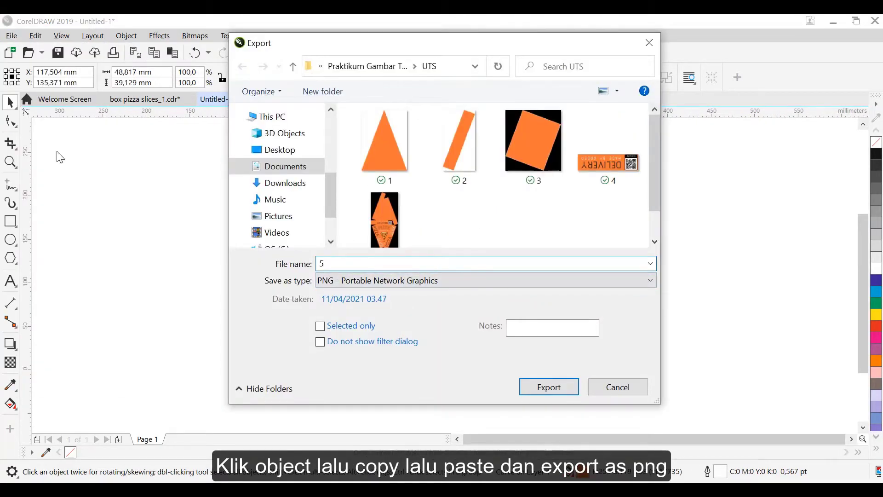
pyautogui.click(549, 387)
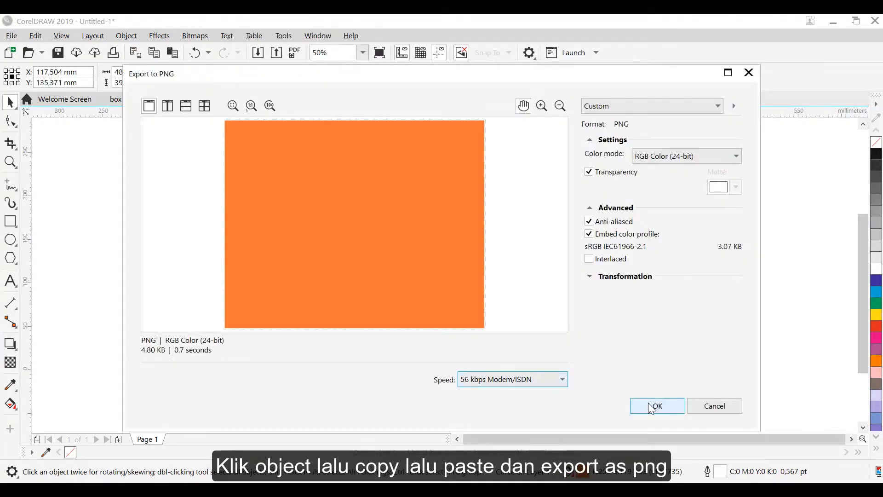
pyautogui.click(656, 404)
pyautogui.rightClick(422, 260)
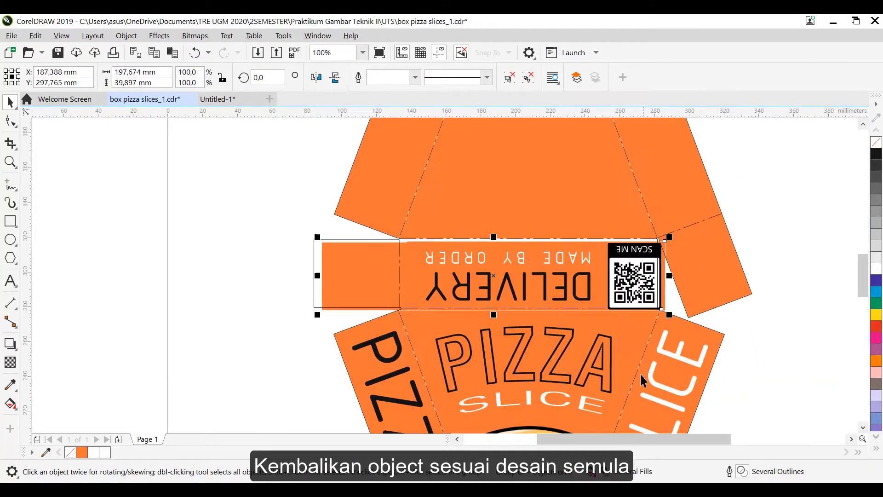
# Nudge the DELIVERY strip up and to the left until it fits its original outline in the layout
pyautogui.press('Up')
pyautogui.press('Up')
pyautogui.press('Up')
pyautogui.press('Up')
pyautogui.press('Up')
pyautogui.press('Up')
pyautogui.press('Up')
pyautogui.press('Up')
pyautogui.press('Up')
pyautogui.press('Up')
pyautogui.press('Up')
pyautogui.press('Up')
pyautogui.press('Up')
pyautogui.press('Up')
pyautogui.press('Left')
pyautogui.press('Left')
pyautogui.press('Left')
pyautogui.press('Left')
pyautogui.press('Left')
pyautogui.press('Left')
pyautogui.press('Left')
pyautogui.press('Left')
pyautogui.press('Left')
pyautogui.press('Left')
pyautogui.press('Left')
pyautogui.press('Left')
pyautogui.press('Left')
pyautogui.press('Left')
pyautogui.press('Left')
pyautogui.press('Left')
pyautogui.press('Left')
pyautogui.press('Left')
pyautogui.press('Left')
pyautogui.press('Left')
# Move the left PIZZA SLICE side panel and its lettering out of the layout, reassemble them and group them
pyautogui.moveTo(868, 272); pyautogui.dragTo(857, 313)
pyautogui.scroll(-2, 787, 377)
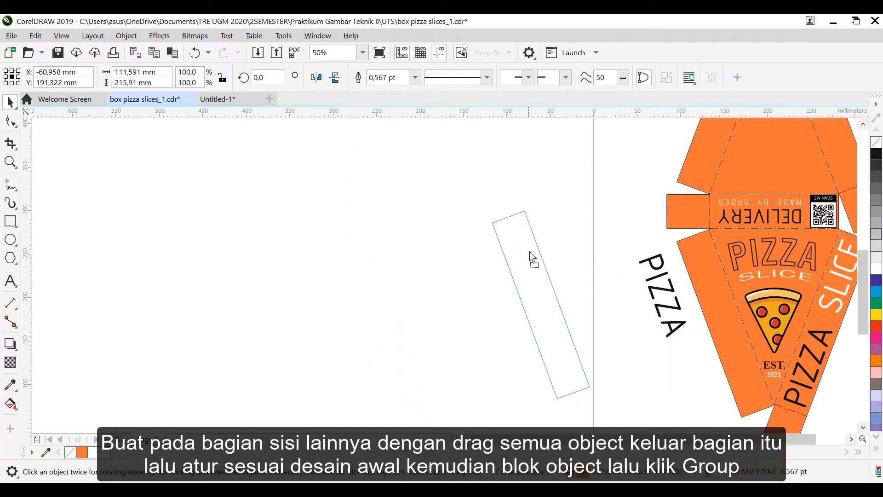
pyautogui.moveTo(530, 252); pyautogui.dragTo(530, 260)
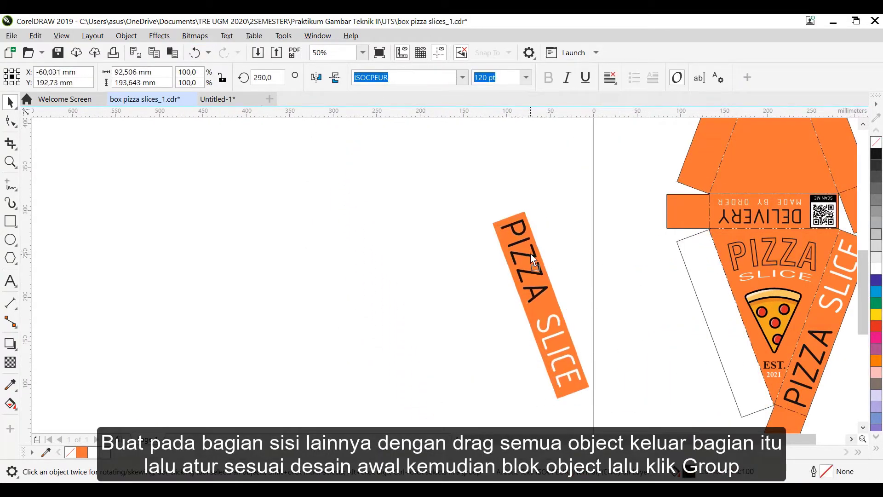
pyautogui.moveTo(462, 187); pyautogui.dragTo(607, 366)
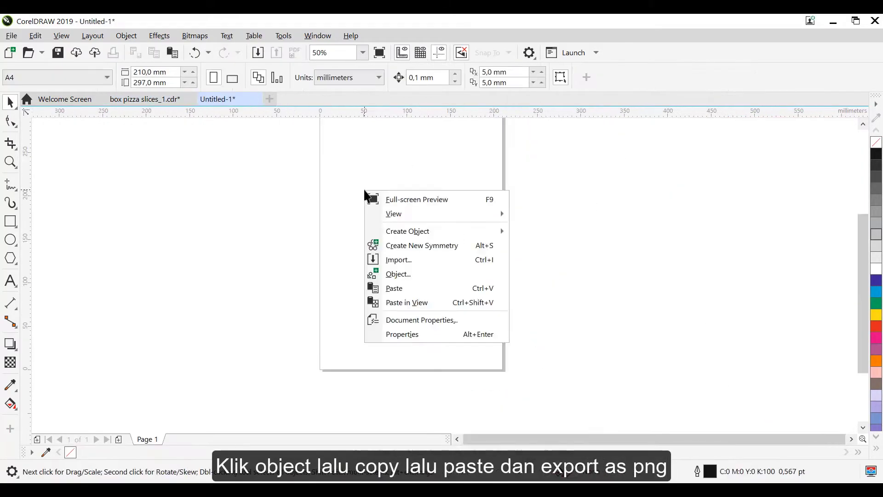
# Paste the left PIZZA SLICE panel into Untitled-1, place it on the page and export it as a PNG
pyautogui.click(394, 288)
pyautogui.moveTo(320, 219); pyautogui.dragTo(363, 213)
pyautogui.click(12, 36)
pyautogui.click(32, 260)
pyautogui.scroll(-2, 432, 205)
pyautogui.click(323, 355)
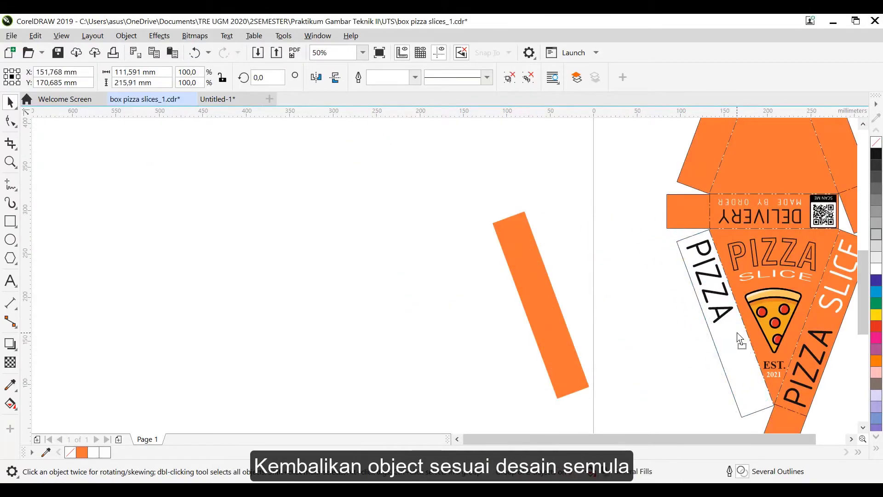
# Move the left PIZZA SLICE panel's fill and lettering back into their outline in the layout
pyautogui.moveTo(739, 339); pyautogui.dragTo(740, 340)
pyautogui.scroll(2, 742, 342)
pyautogui.scroll(-2, 745, 347)
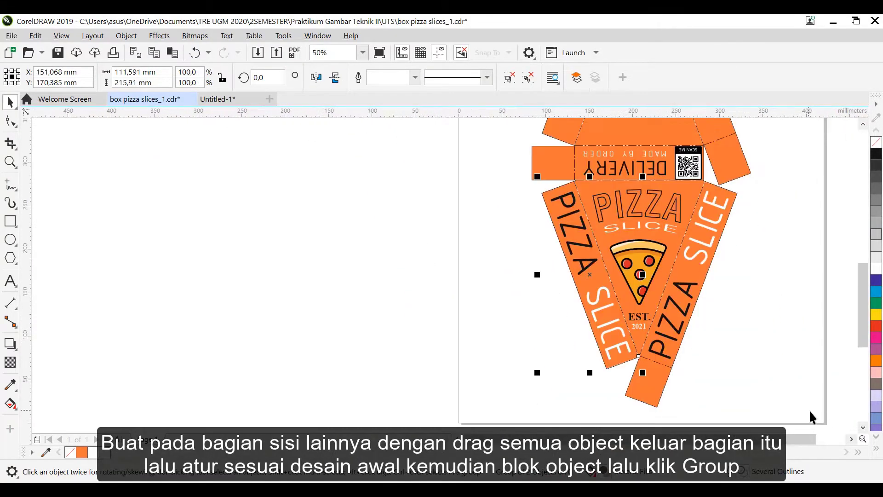
# Move the central triangle panel with its lettering and pizza picture out of the layout to the empty area
pyautogui.click(638, 186)
pyautogui.click(10, 121)
pyautogui.click(9, 102)
pyautogui.moveTo(637, 204); pyautogui.dragTo(460, 189)
pyautogui.click(637, 257)
pyautogui.moveTo(638, 271); pyautogui.dragTo(318, 269)
pyautogui.click(639, 317)
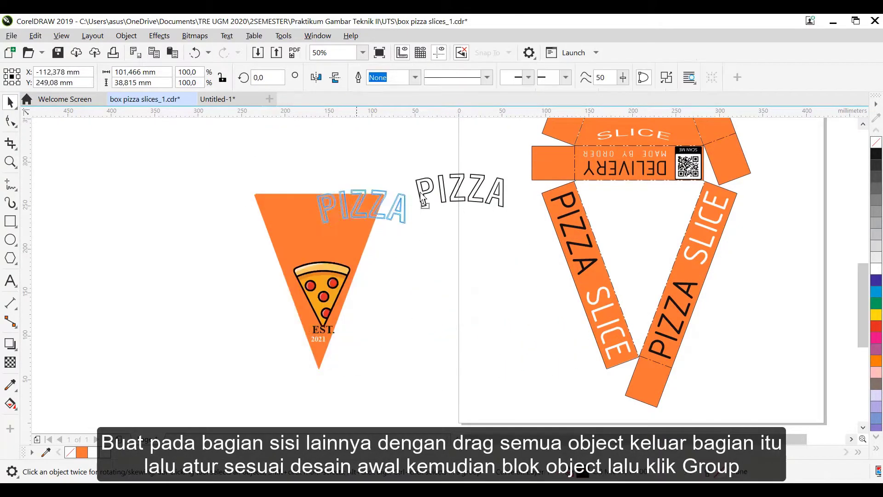
# Place the PIZZA and SLICE lettering and the pizza picture in their original arrangement on the pulled-out triangle
pyautogui.moveTo(359, 209); pyautogui.dragTo(324, 242)
pyautogui.moveTo(324, 276); pyautogui.dragTo(320, 268)
pyautogui.click(333, 216)
pyautogui.click(329, 330)
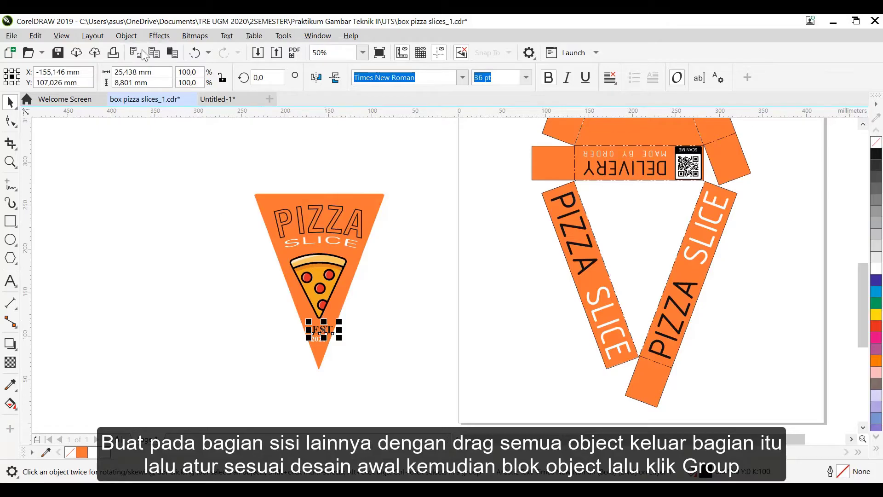
pyautogui.click(316, 295)
pyautogui.click(327, 330)
# Center the EST. text between the pizza picture and 2021, and group all objects of the triangle panel
pyautogui.scroll(2, 327, 329)
pyautogui.moveTo(313, 328); pyautogui.dragTo(296, 321)
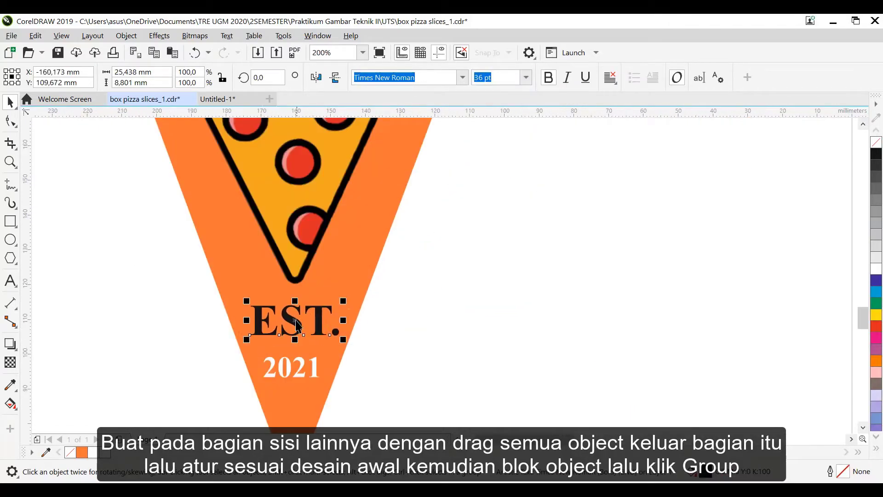
pyautogui.click(294, 365)
pyautogui.scroll(-4, 293, 358)
pyautogui.click(438, 239)
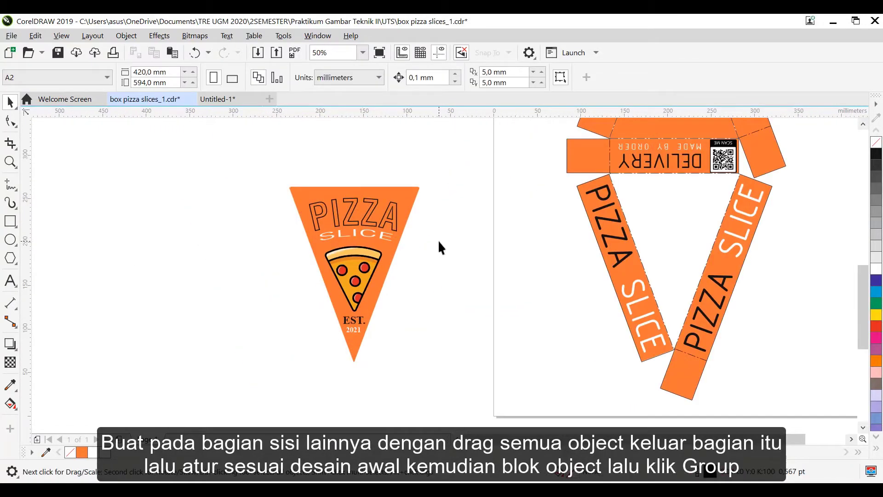
pyautogui.moveTo(454, 383); pyautogui.dragTo(454, 384)
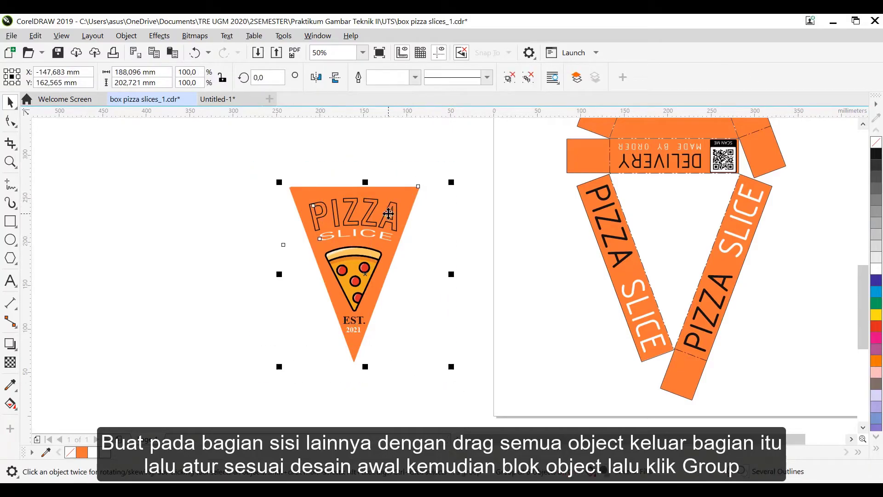
pyautogui.scroll(4, 642, 277)
pyautogui.scroll(-2, 510, 292)
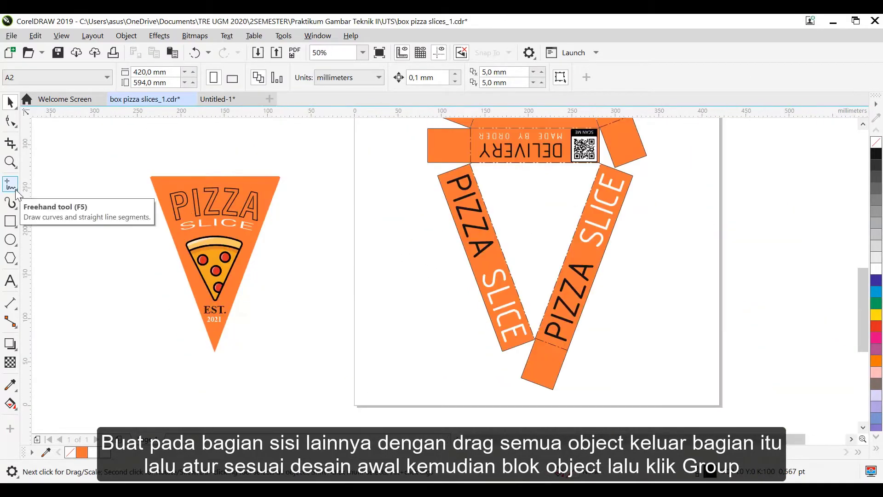
# Draw a rectangle over the pulled-out triangle panel and convert it to curves
pyautogui.click(10, 221)
pyautogui.rightClick(289, 316)
pyautogui.moveTo(139, 176)
pyautogui.mouseDown()
pyautogui.moveTo(289, 361)
pyautogui.moveTo(214, 351)
pyautogui.mouseUp()
pyautogui.click(339, 139)
pyautogui.click(10, 121)
pyautogui.rightClick(138, 360)
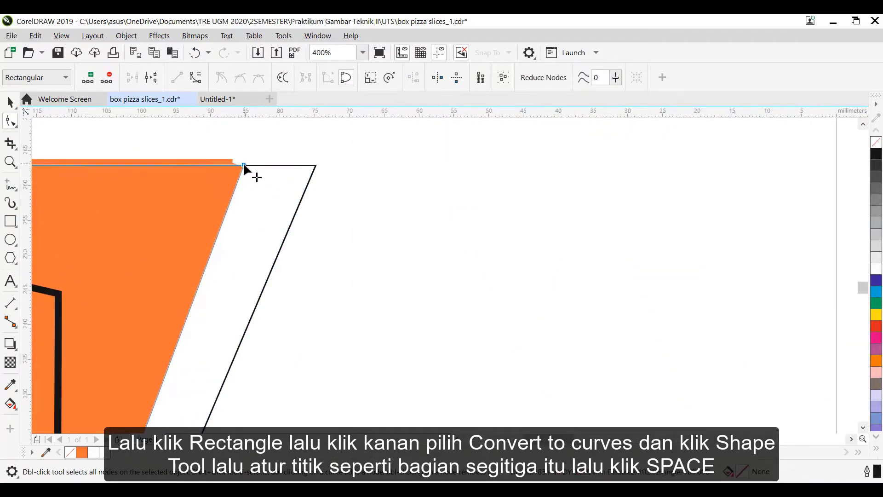
# Reshape the converted rectangle into a triangle by moving its corner nodes onto the corners of the pulled-out panel
pyautogui.scroll(2, 244, 168)
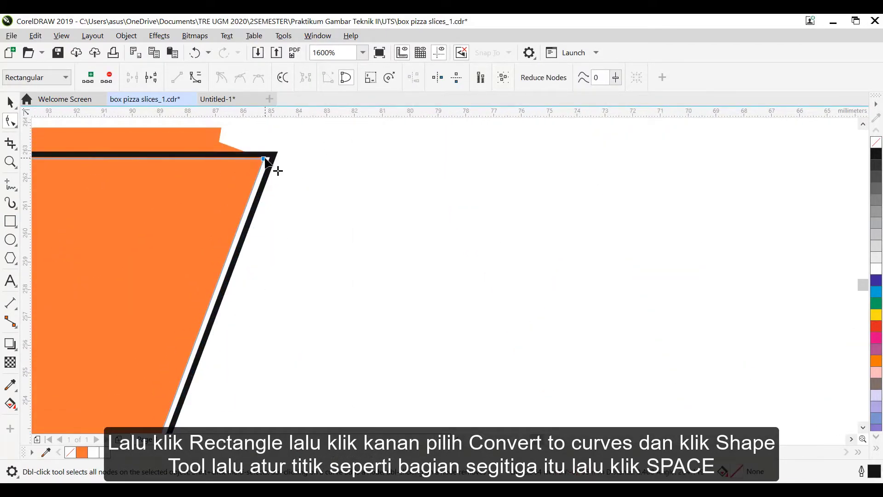
pyautogui.scroll(-4, 265, 158)
pyautogui.scroll(2, 172, 253)
pyautogui.moveTo(99, 269); pyautogui.dragTo(170, 265)
pyautogui.scroll(2, 193, 289)
pyautogui.scroll(1, 102, 171)
pyautogui.moveTo(104, 169); pyautogui.dragTo(193, 221)
pyautogui.scroll(-3, 626, 344)
pyautogui.moveTo(647, 345); pyautogui.dragTo(646, 166, button='middle')
pyautogui.scroll(3, 594, 138)
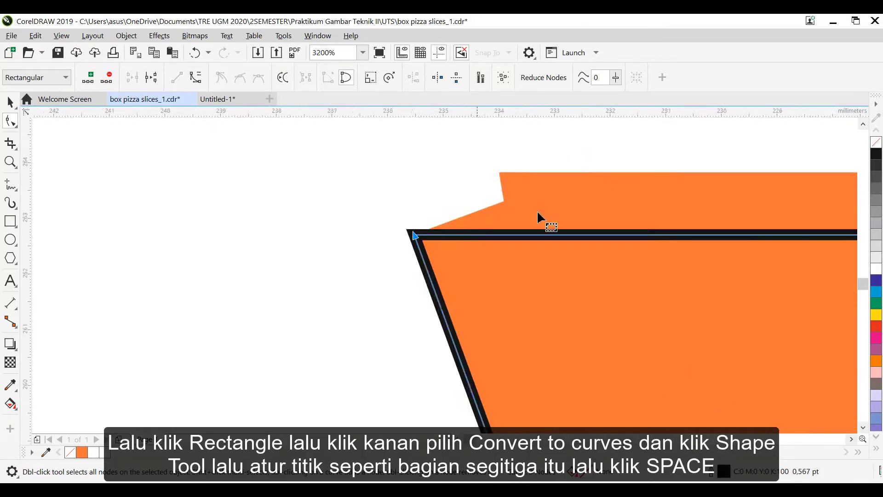
pyautogui.scroll(1, 462, 231)
pyautogui.scroll(-5, 729, 360)
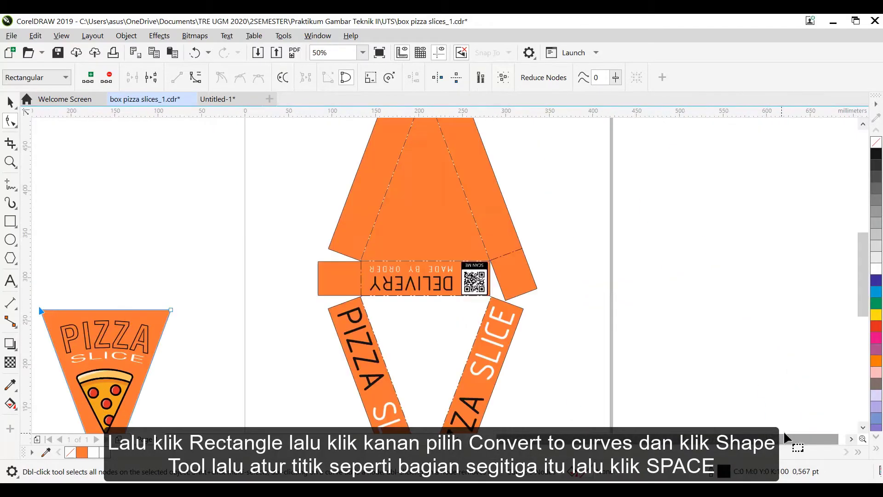
pyautogui.scroll(4, 83, 321)
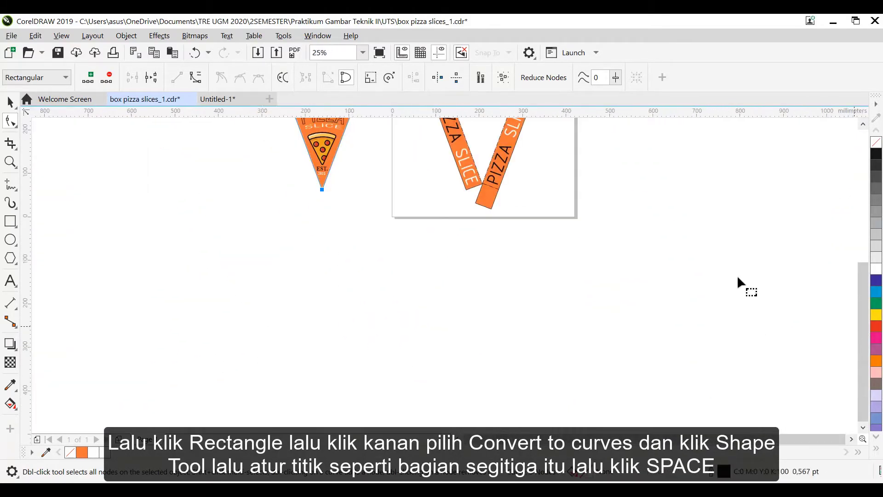
pyautogui.scroll(2, 368, 197)
pyautogui.press('space')
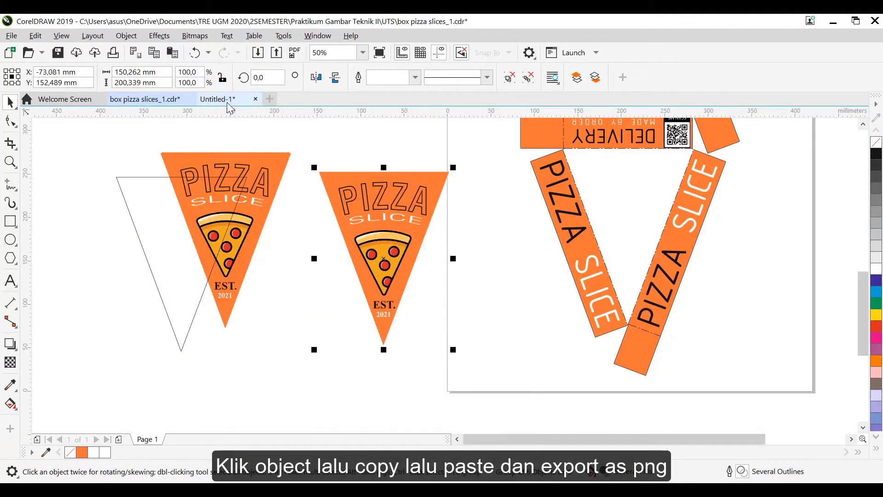
# Copy the triangular PIZZA SLICE panel into the Untitled-1 document and export it as a PNG
pyautogui.click(225, 101)
pyautogui.moveTo(250, 263); pyautogui.dragTo(420, 171)
pyautogui.click(11, 36)
pyautogui.click(37, 250)
pyautogui.click(533, 385)
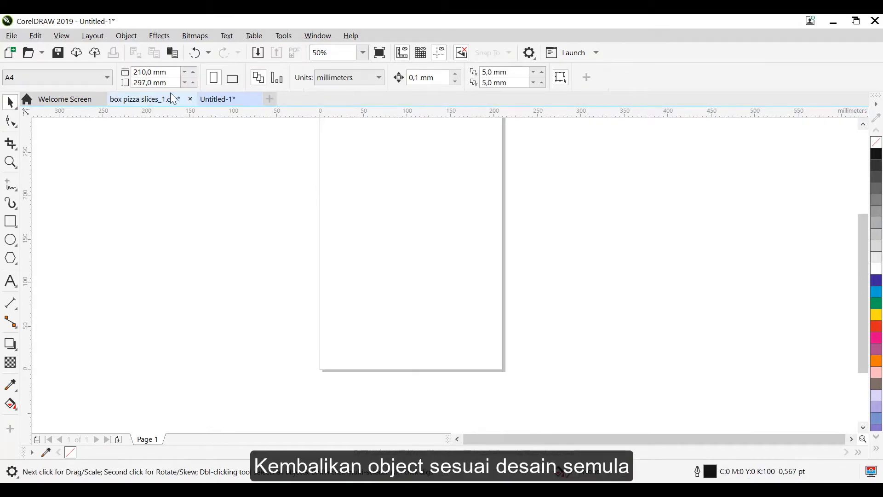
# Move the triangle panel's artwork back into its original place in the box pizza slices_1.cdr layout
pyautogui.click(145, 99)
pyautogui.rightClick(131, 212)
pyautogui.moveTo(228, 210); pyautogui.dragTo(624, 201)
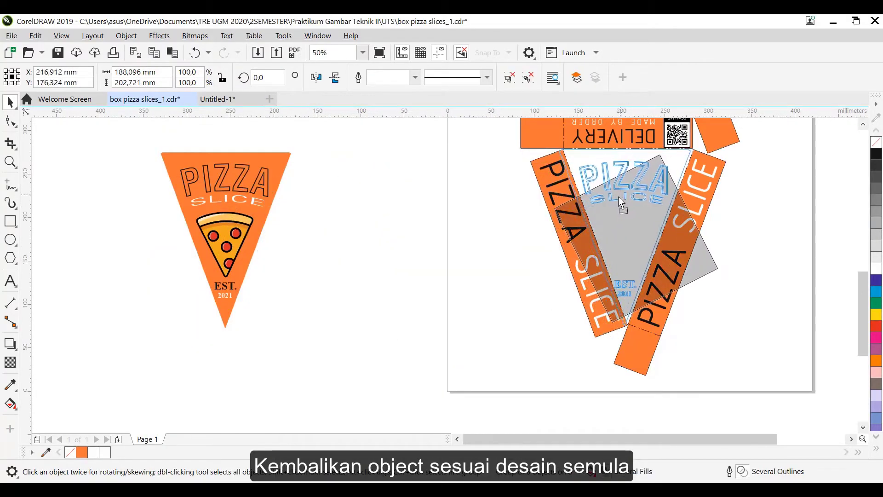
pyautogui.scroll(2, 649, 228)
pyautogui.scroll(-5, 650, 229)
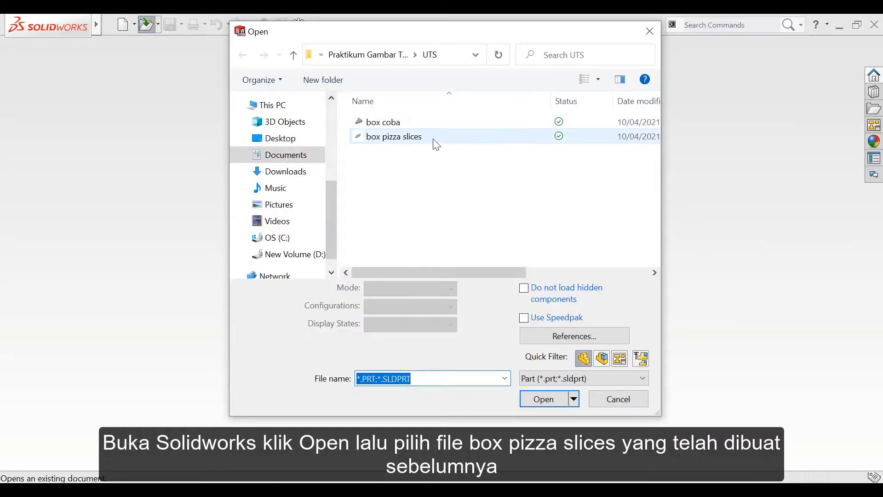
# Switch to SOLIDWORKS, open the box pizza slices part, and add the triangular PIZZA SLICE image as a decal on the top face
pyautogui.doubleClick(452, 148)
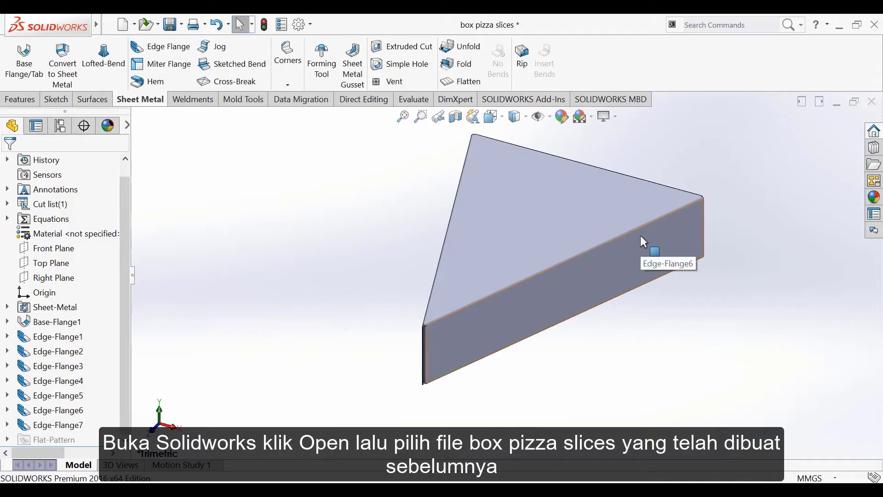
pyautogui.click(108, 125)
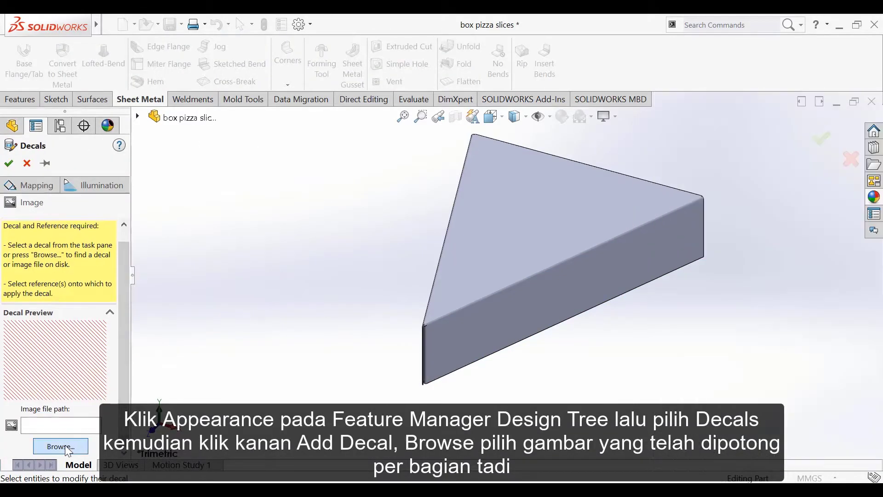
pyautogui.click(60, 446)
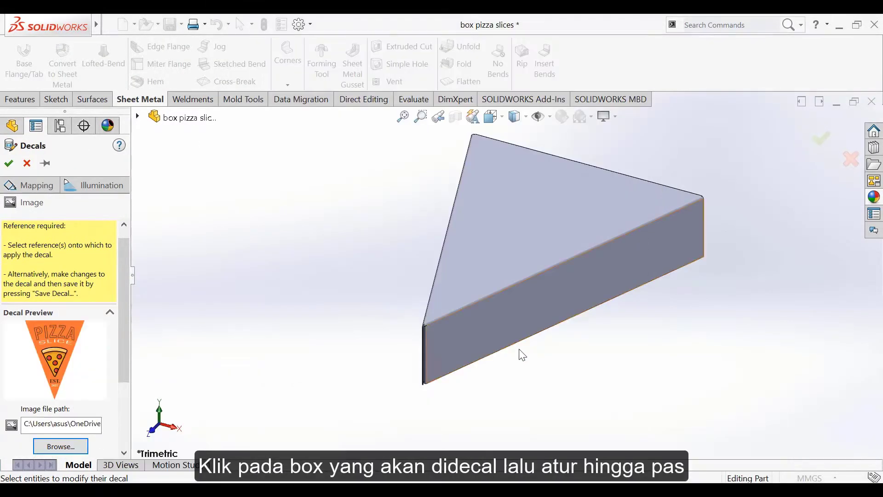
pyautogui.click(523, 217)
pyautogui.click(490, 116)
pyautogui.click(434, 187)
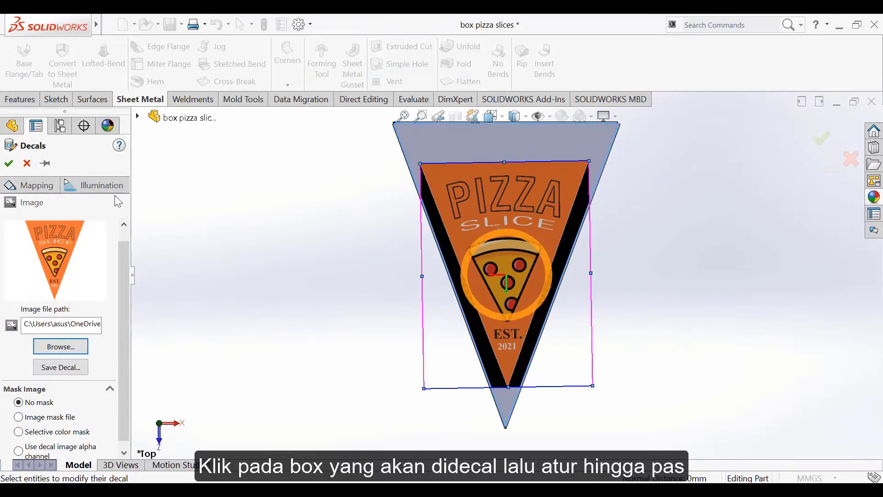
# Rotate the top-face decal to 180 degrees, fit its width and height to the face, and accept it
pyautogui.click(36, 185)
pyautogui.scroll(-3, 60, 299)
pyautogui.click(15, 311)
pyautogui.click(14, 326)
pyautogui.scroll(1, 610, 213)
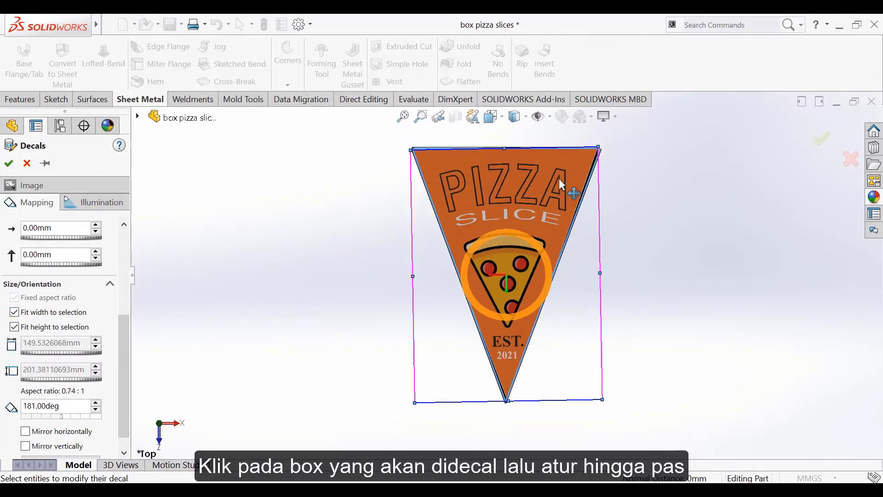
pyautogui.scroll(-2, 558, 179)
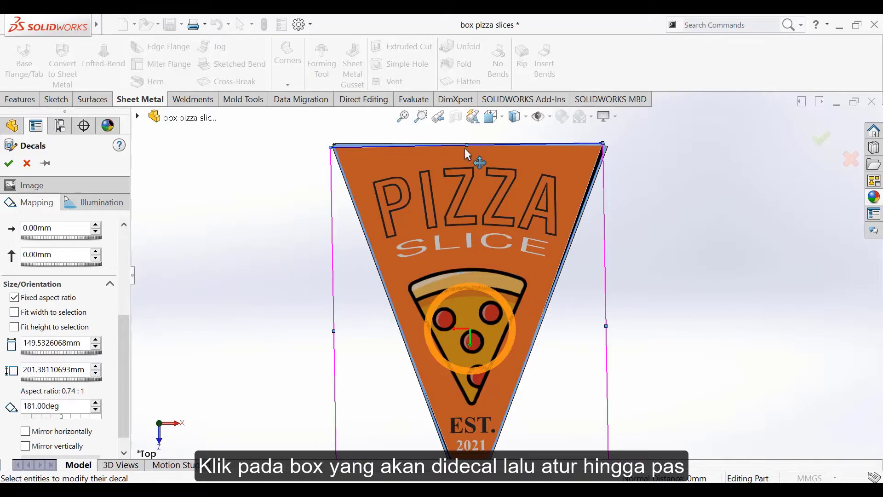
pyautogui.moveTo(466, 146); pyautogui.dragTo(470, 139)
pyautogui.moveTo(512, 305); pyautogui.dragTo(515, 301)
pyautogui.scroll(-1, 124, 332)
pyautogui.doubleClick(35, 388)
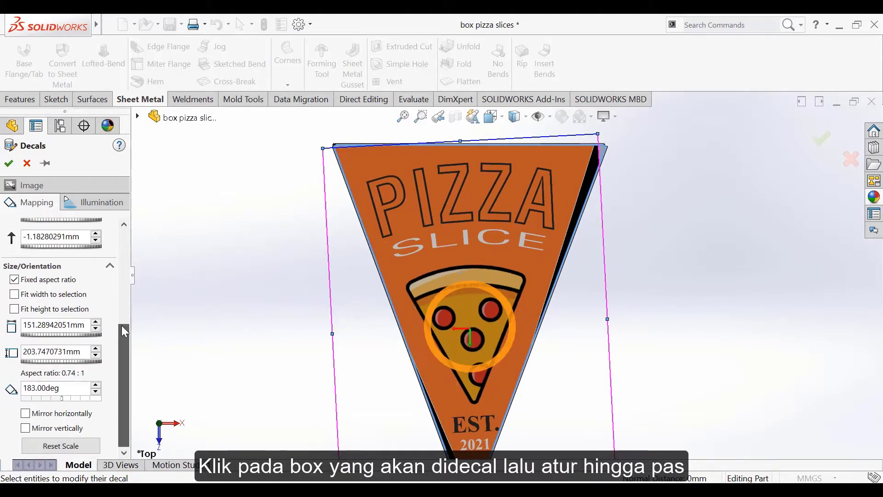
pyautogui.moveTo(479, 366); pyautogui.dragTo(479, 366)
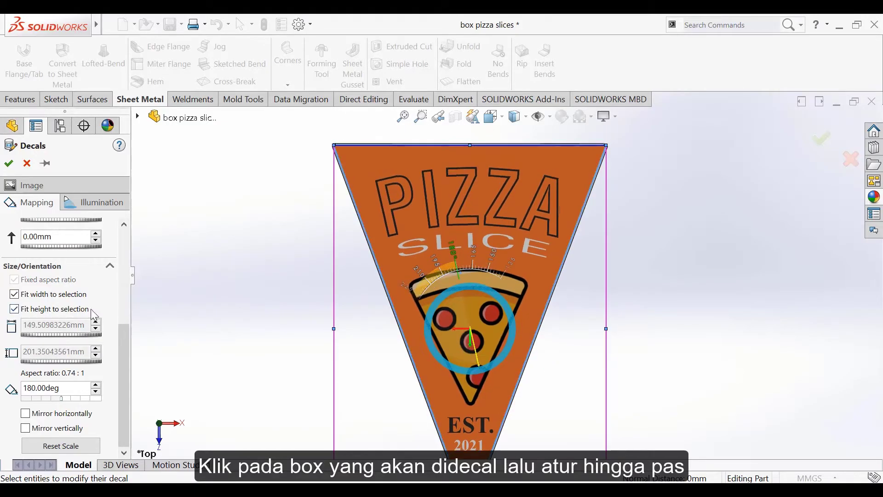
pyautogui.click(502, 120)
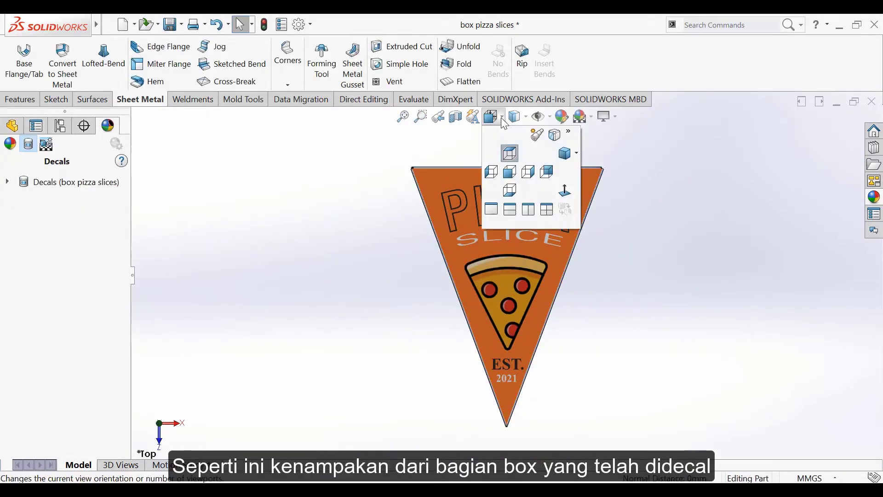
pyautogui.click(569, 153)
# Add the rectangular PIZZA SLICE strip image as a decal on the box's right long side face
pyautogui.rightClick(62, 239)
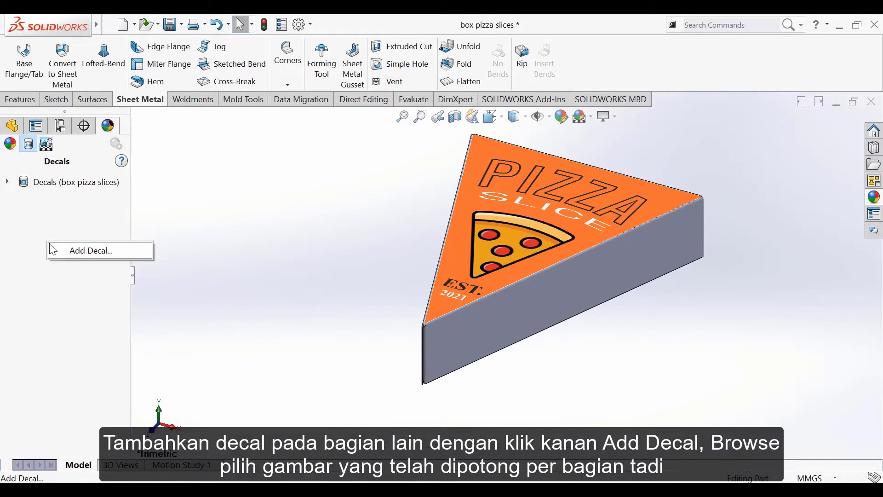
pyautogui.click(69, 250)
pyautogui.click(60, 446)
pyautogui.click(463, 216)
pyautogui.click(547, 360)
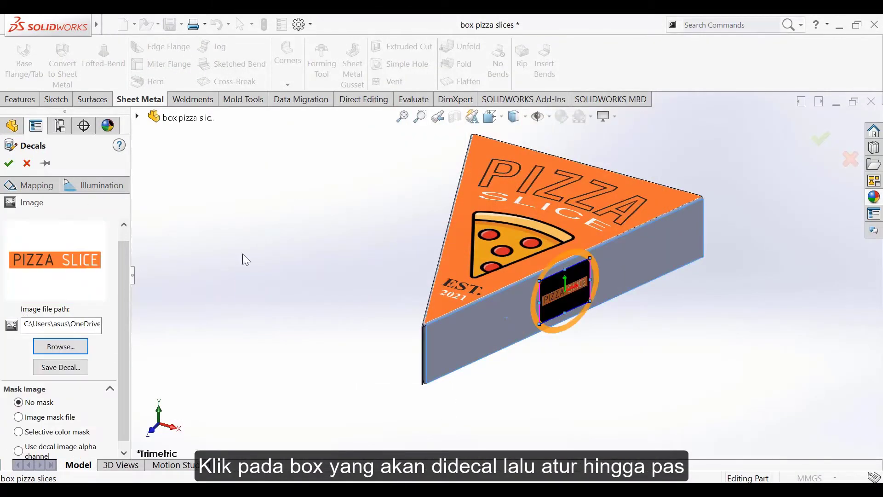
pyautogui.click(506, 316)
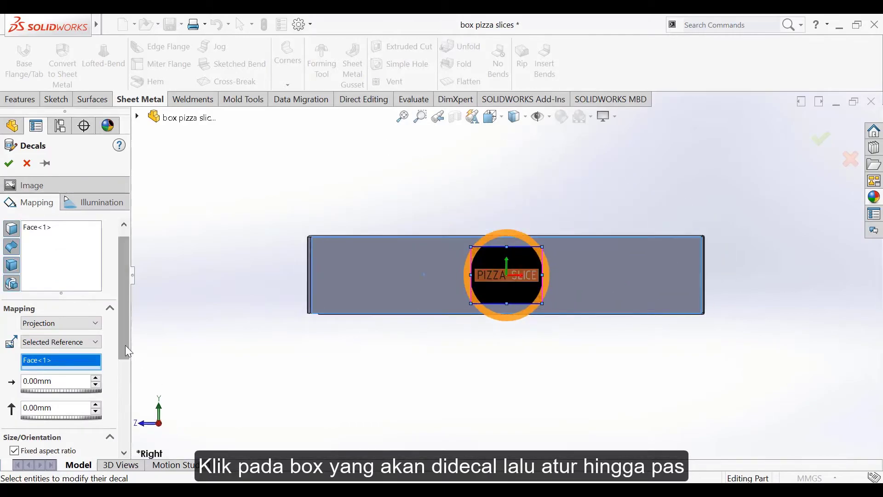
# Release the strip decal's fixed aspect ratio and stretch it in width and height over the right side face
pyautogui.moveTo(129, 352); pyautogui.dragTo(129, 420)
pyautogui.click(14, 327)
pyautogui.click(15, 342)
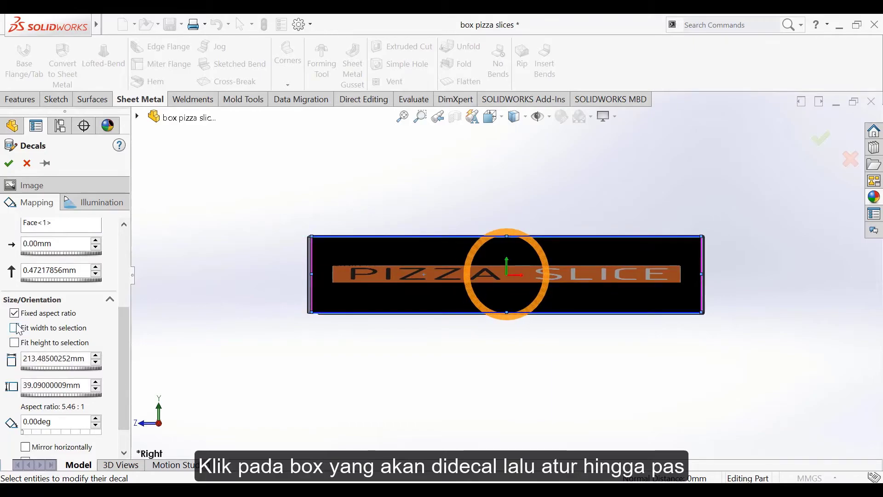
pyautogui.moveTo(311, 236); pyautogui.dragTo(293, 197)
pyautogui.moveTo(702, 312); pyautogui.dragTo(723, 391)
pyautogui.moveTo(289, 189); pyautogui.dragTo(289, 141)
pyautogui.moveTo(510, 394); pyautogui.dragTo(506, 423)
pyautogui.moveTo(507, 139); pyautogui.dragTo(510, 125)
pyautogui.moveTo(507, 423); pyautogui.dragTo(507, 437)
# Fine-tune the right-side decal to about 238 by 179 mm so its orange strip covers the face, and accept it
pyautogui.scroll(-1, 539, 280)
pyautogui.scroll(3, 503, 275)
pyautogui.moveTo(502, 164); pyautogui.dragTo(501, 156)
pyautogui.scroll(2, 537, 276)
pyautogui.moveTo(485, 443); pyautogui.dragTo(485, 447)
pyautogui.scroll(1, 532, 216)
pyautogui.scroll(-3, 500, 271)
pyautogui.moveTo(487, 161); pyautogui.dragTo(487, 158)
pyautogui.scroll(3, 528, 309)
pyautogui.scroll(-2, 506, 279)
pyautogui.scroll(-2, 487, 366)
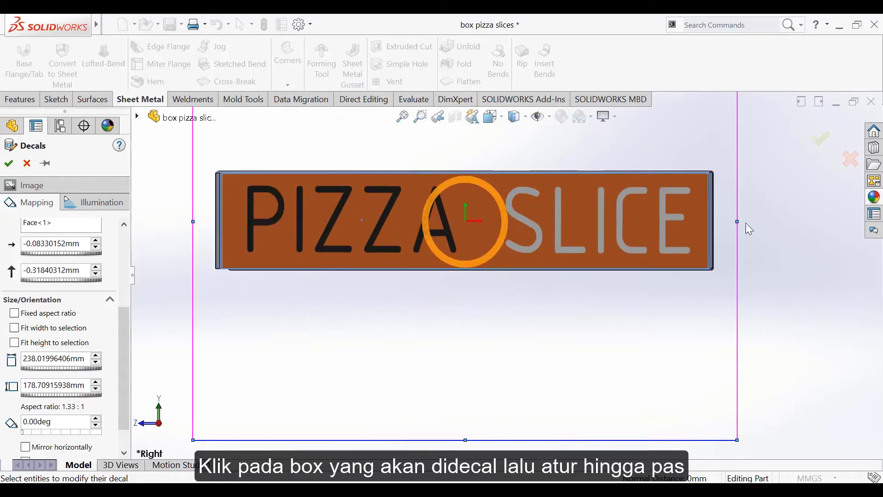
pyautogui.press('Return')
# Add the PIZZA SLICE strip image as a decal on the box's left long side face
pyautogui.moveTo(138, 250); pyautogui.dragTo(556, 153, button='middle')
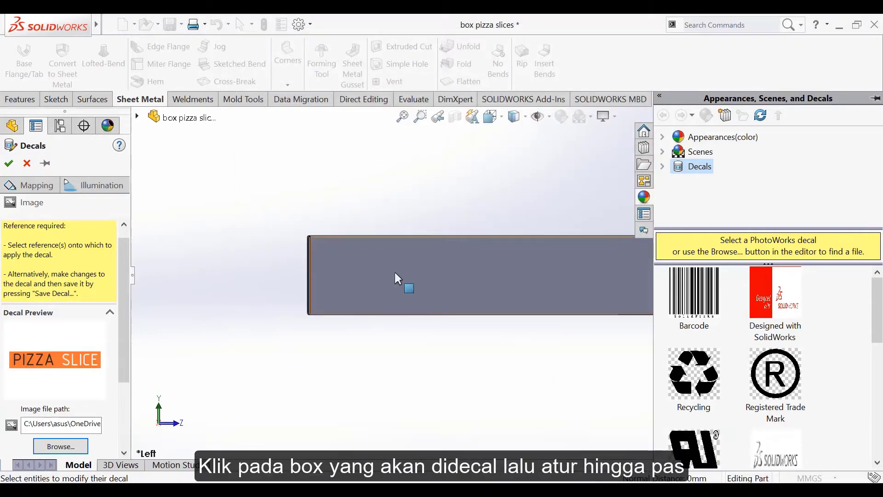
pyautogui.click(404, 286)
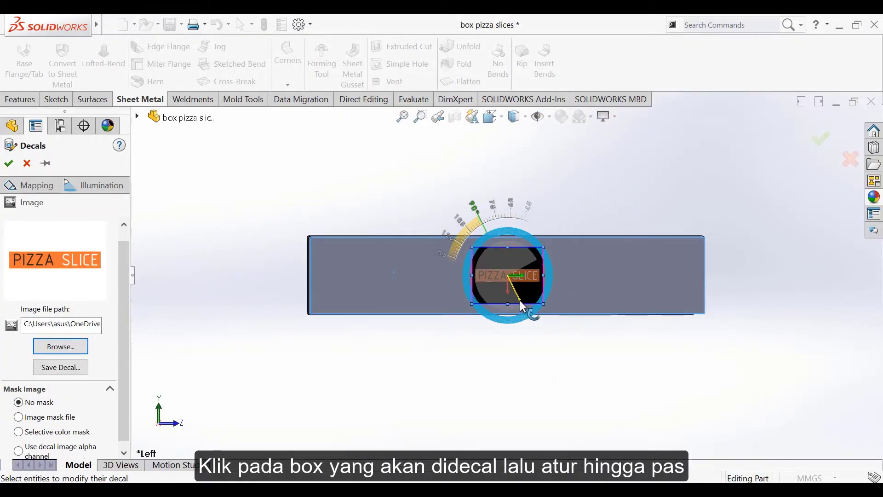
pyautogui.scroll(2, 368, 259)
pyautogui.scroll(-6, 367, 259)
# Stretch the left-side strip decal in width and height to span most of the face
pyautogui.moveTo(462, 270); pyautogui.dragTo(440, 227)
pyautogui.scroll(-1, 404, 261)
pyautogui.moveTo(542, 306); pyautogui.dragTo(741, 349)
pyautogui.scroll(1, 740, 350)
pyautogui.scroll(4, 740, 349)
pyautogui.moveTo(487, 209); pyautogui.dragTo(516, 156)
pyautogui.moveTo(543, 252); pyautogui.dragTo(569, 283)
pyautogui.moveTo(514, 402); pyautogui.dragTo(518, 433)
pyautogui.moveTo(566, 289); pyautogui.dragTo(639, 267)
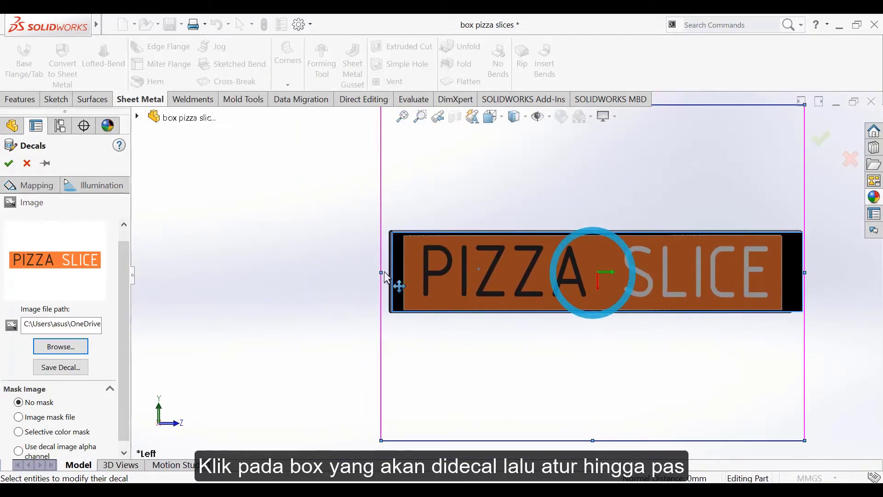
# Widen the left-side decal to both ends of the face and accept it
pyautogui.moveTo(380, 273); pyautogui.dragTo(369, 272)
pyautogui.moveTo(805, 272); pyautogui.dragTo(827, 272)
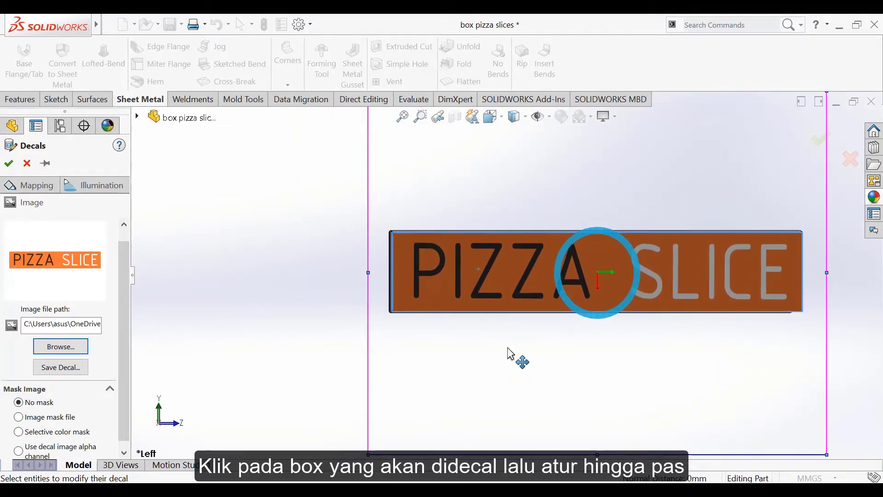
pyautogui.scroll(-3, 646, 322)
pyautogui.scroll(3, 646, 322)
pyautogui.press('Return')
pyautogui.click(493, 116)
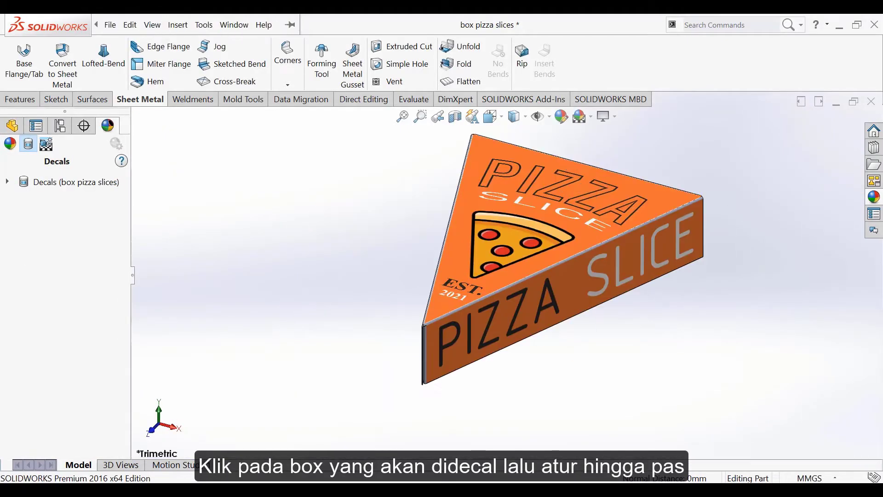
# Add the DELIVERY image as a decal on the box's back face and fit its width and height to the face
pyautogui.click(493, 116)
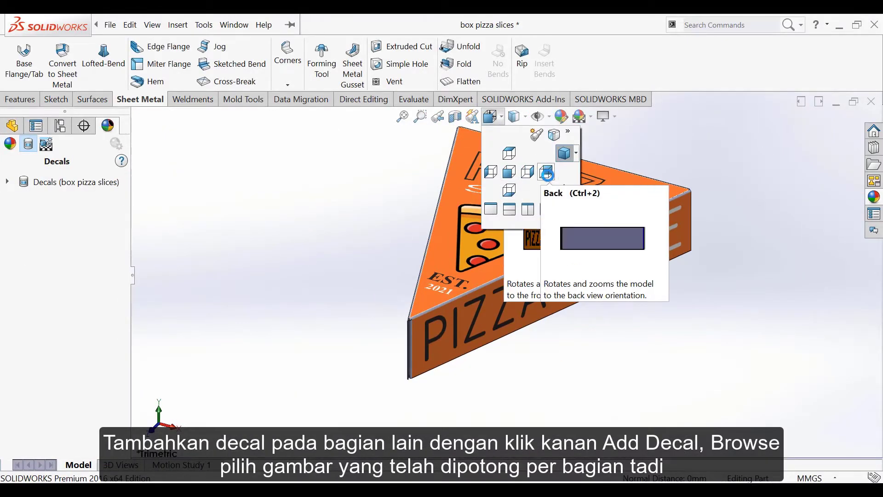
pyautogui.click(518, 205)
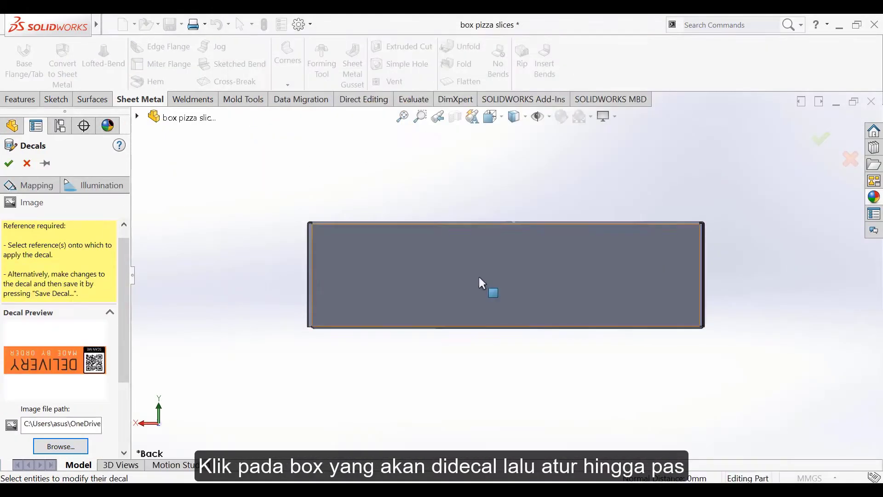
pyautogui.click(478, 286)
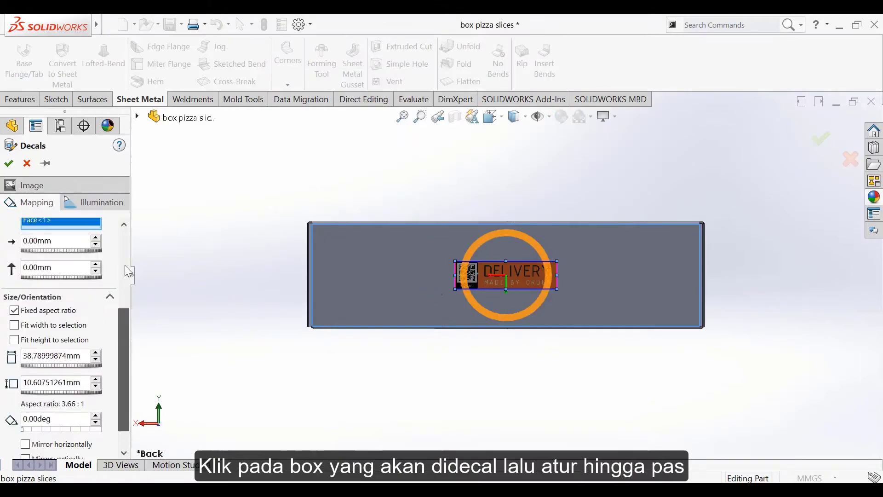
pyautogui.scroll(-5, 125, 258)
pyautogui.click(14, 293)
pyautogui.click(14, 308)
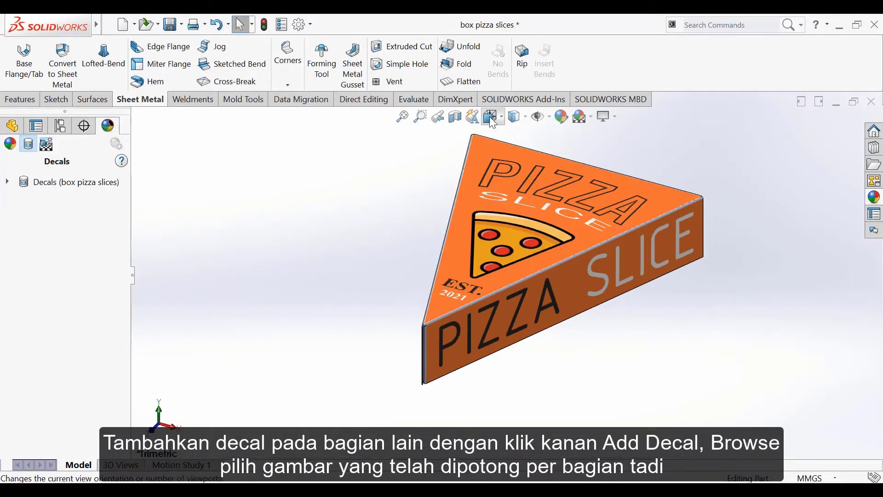
# Add the plain orange triangle image as a decal on the bottom face, rotated 180 degrees and fitted to the face
pyautogui.click(489, 117)
pyautogui.click(509, 191)
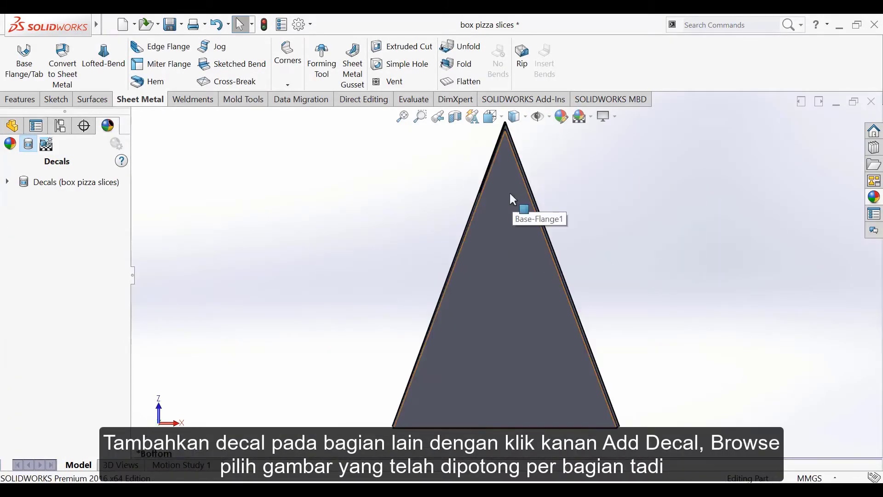
pyautogui.rightClick(509, 191)
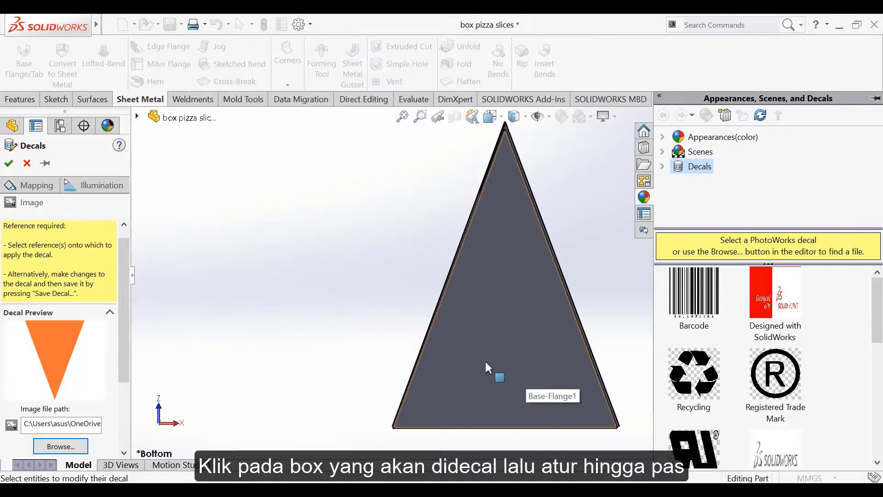
pyautogui.click(484, 359)
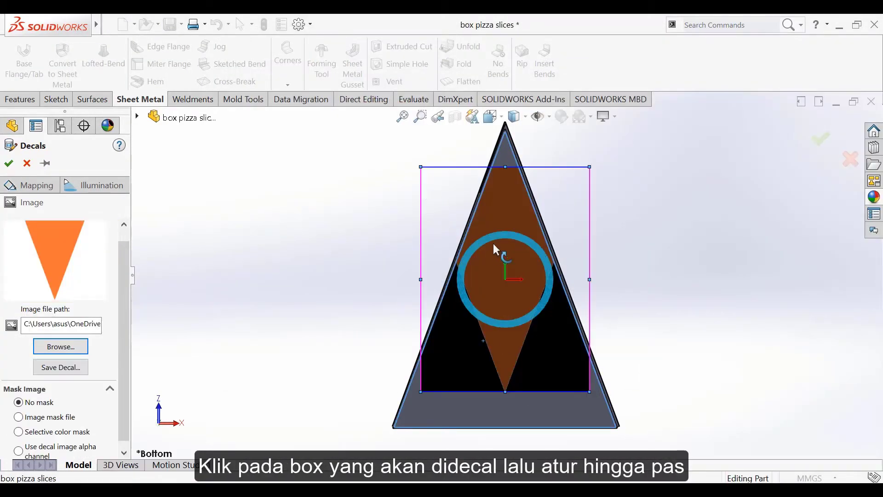
pyautogui.click(30, 185)
pyautogui.scroll(-5, 64, 322)
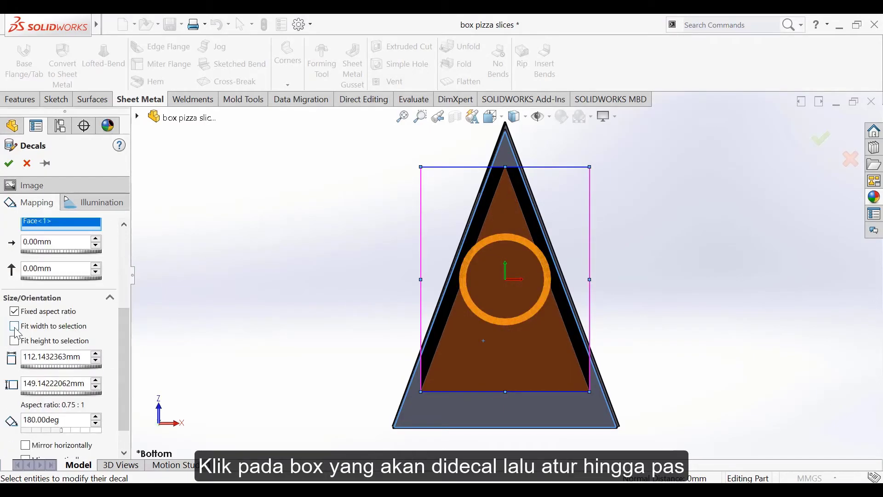
pyautogui.click(13, 326)
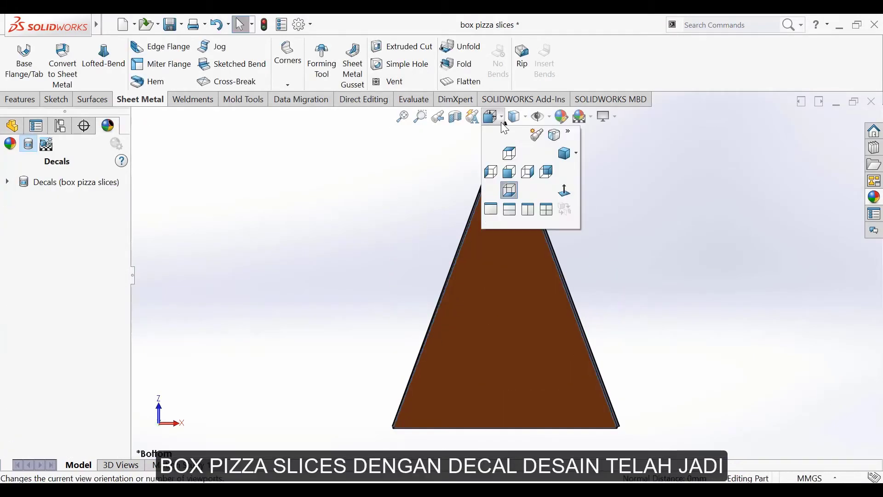
# Inspect the decorated pizza slice box from several angles
pyautogui.click(501, 122)
pyautogui.rightClick(611, 127)
pyautogui.moveTo(612, 138); pyautogui.dragTo(425, 371, button='middle')
pyautogui.rightClick(295, 252)
pyautogui.moveTo(296, 253); pyautogui.dragTo(563, 154, button='middle')
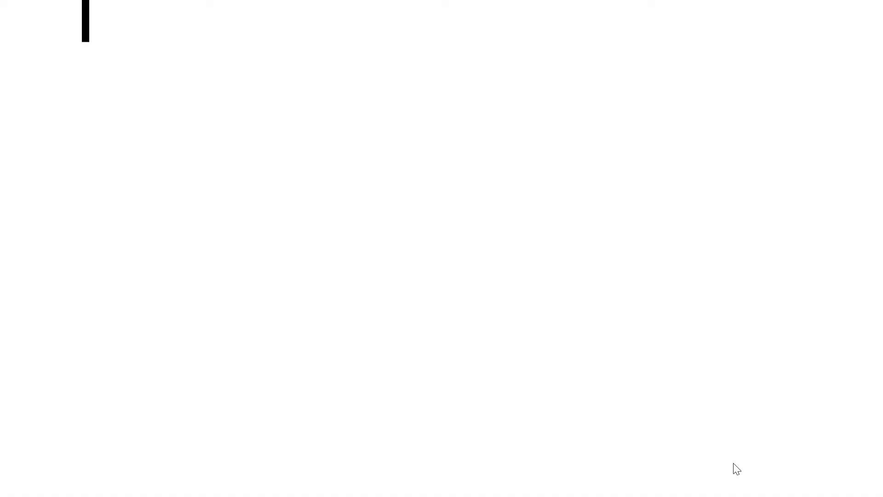